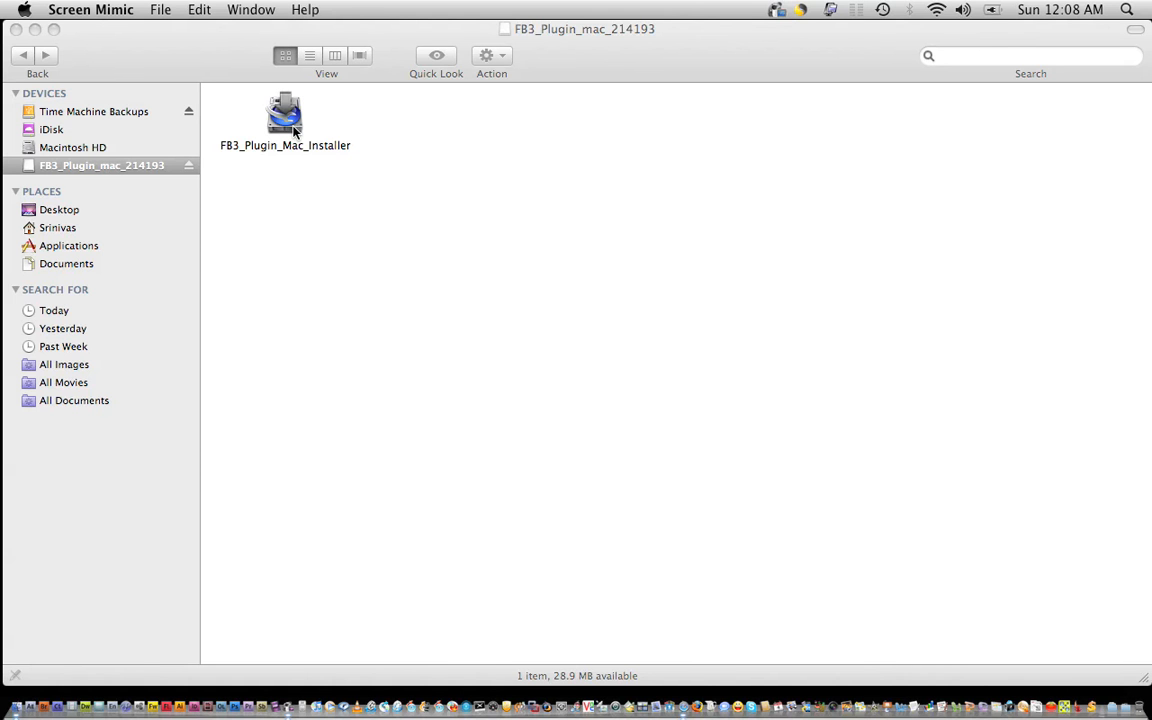
Launch the Flex Builder 3 Plug-in installer in English, accept the licence and keep the default install folder.
{"action": "left_click", "coordinate": [287, 115]}
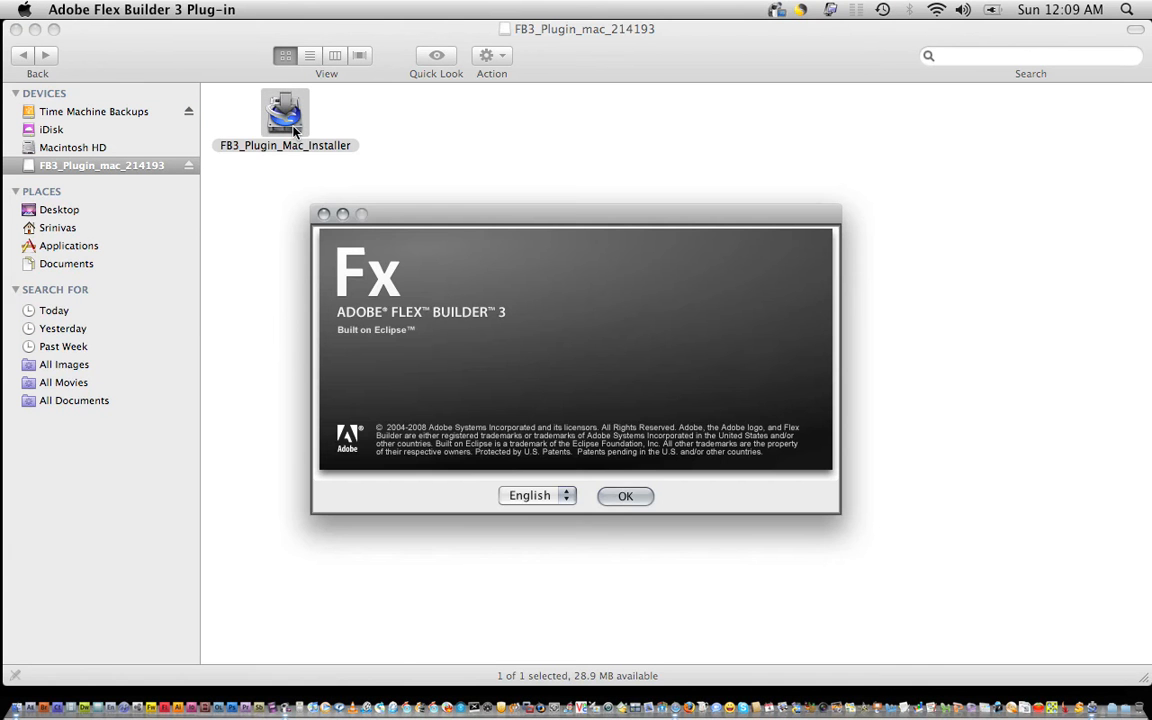
{"action": "left_click", "coordinate": [628, 496]}
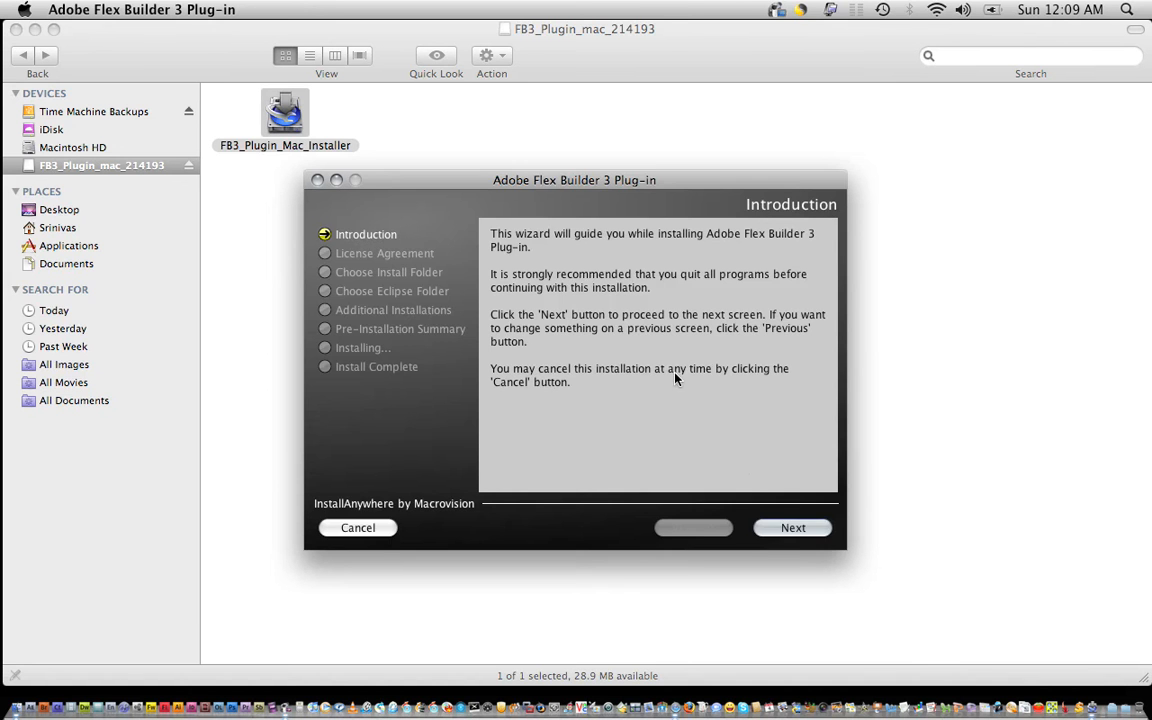
{"action": "left_click", "coordinate": [781, 530]}
{"action": "left_click", "coordinate": [550, 453]}
{"action": "left_click", "coordinate": [791, 530]}
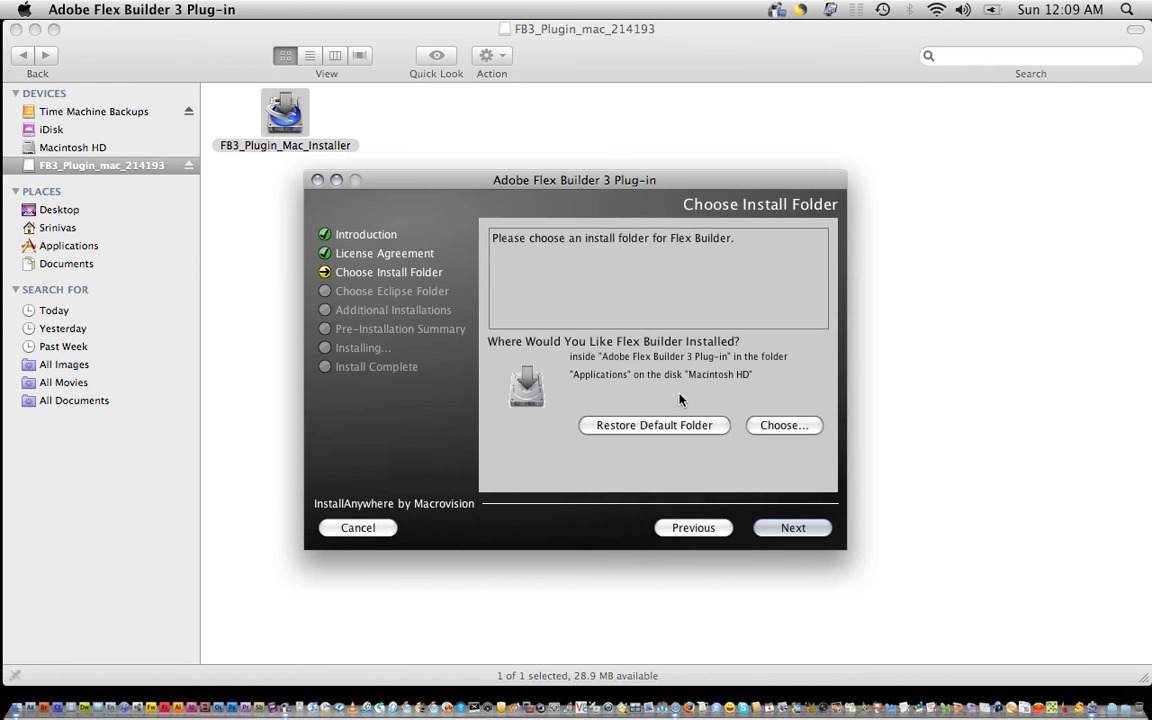
{"action": "left_click", "coordinate": [782, 540]}
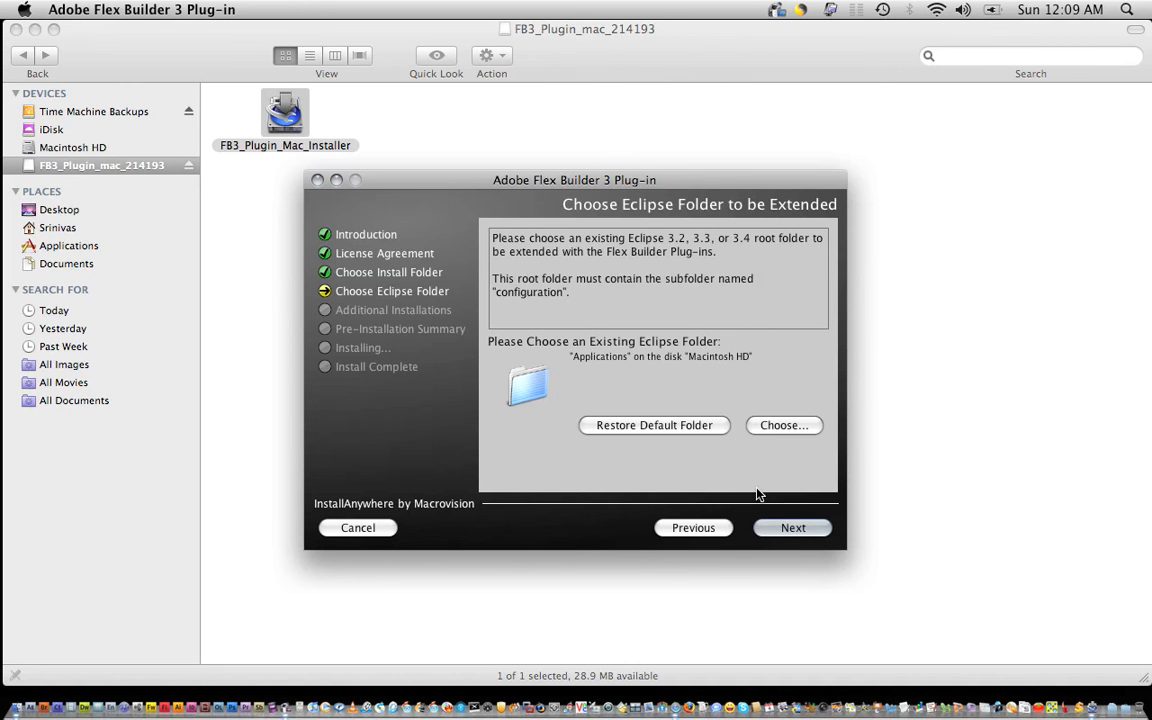
{"action": "left_click", "coordinate": [718, 526]}
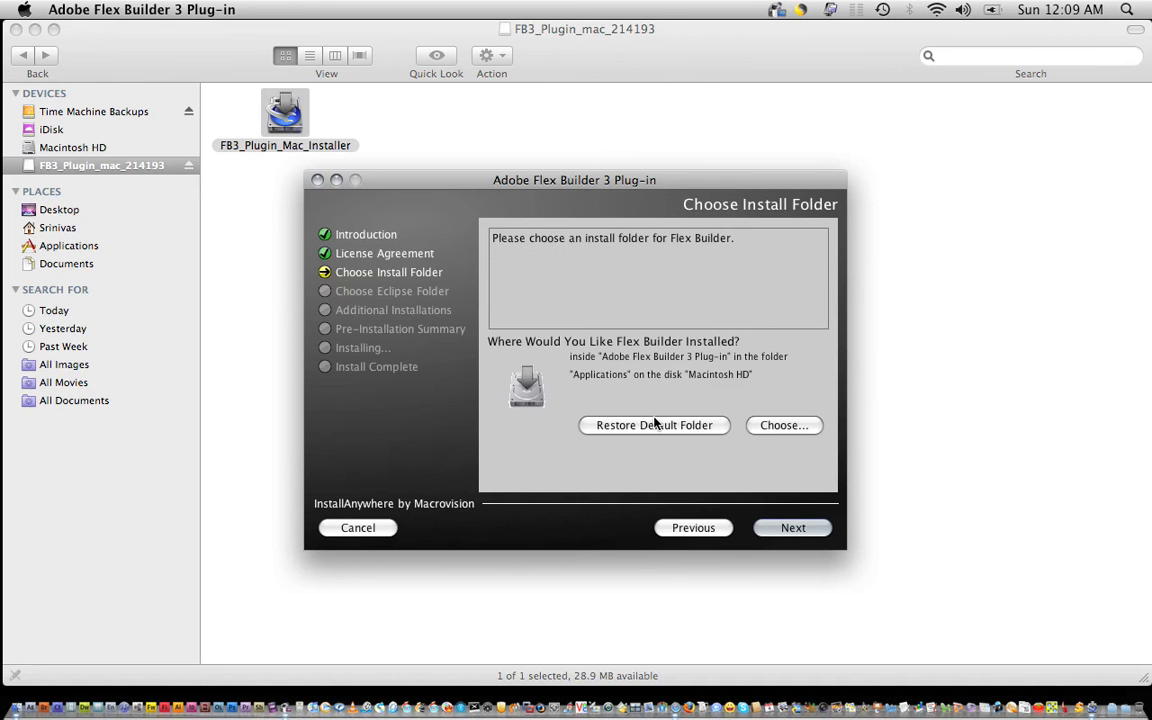
{"action": "left_click", "coordinate": [781, 528]}
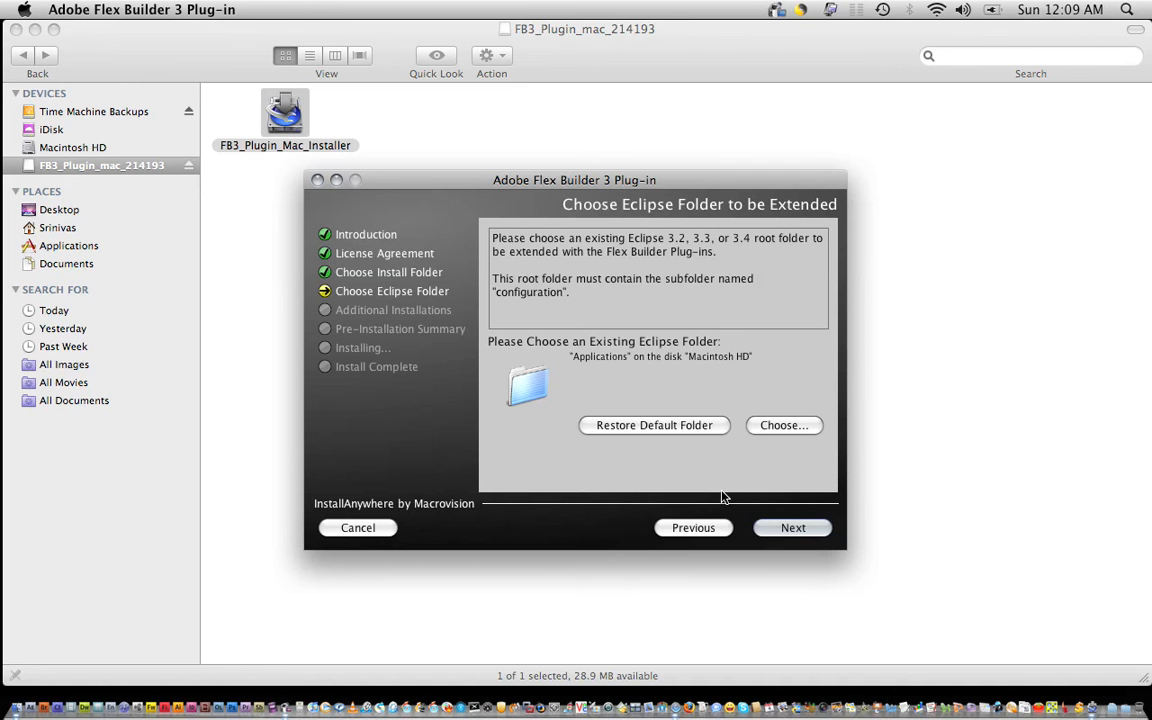
{"action": "left_click", "coordinate": [65, 249]}
Check the Eclipse folder inside Applications in Finder, then return to the installer.
{"action": "left_click", "coordinate": [64, 248]}
{"action": "scroll", "coordinate": [836, 355], "scroll_direction": "down", "scroll_amount": 8}
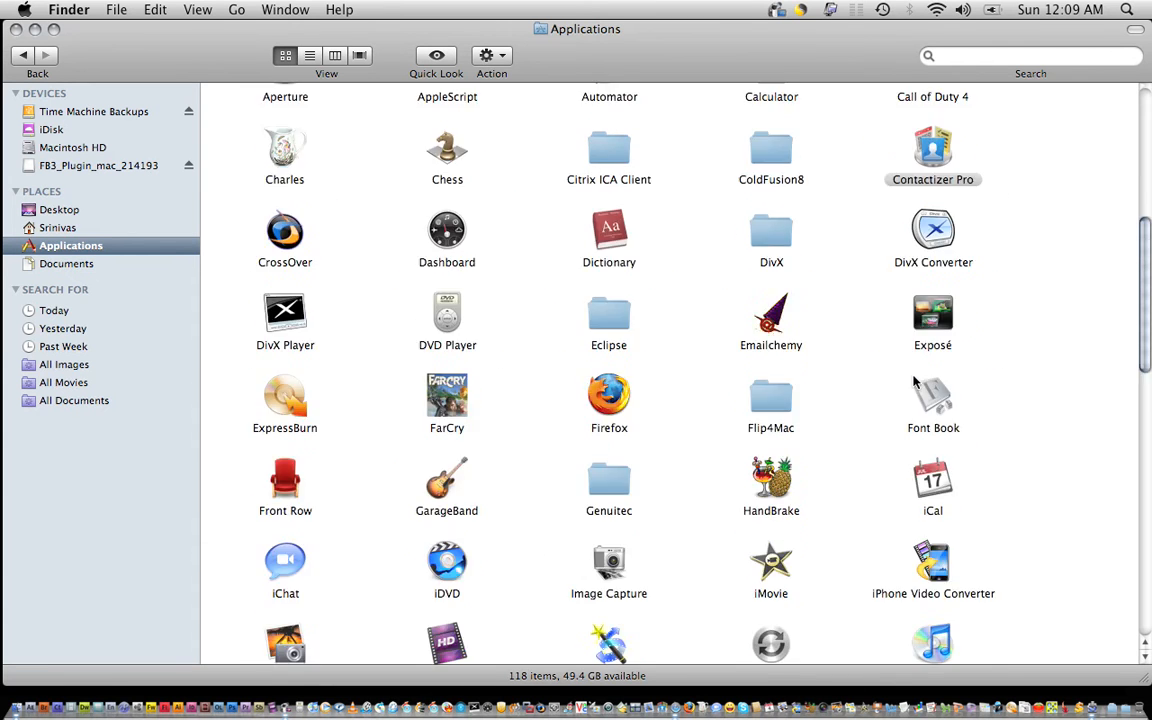
{"action": "scroll", "coordinate": [882, 368], "scroll_direction": "up", "scroll_amount": 3}
{"action": "scroll", "coordinate": [840, 390], "scroll_direction": "down", "scroll_amount": 3}
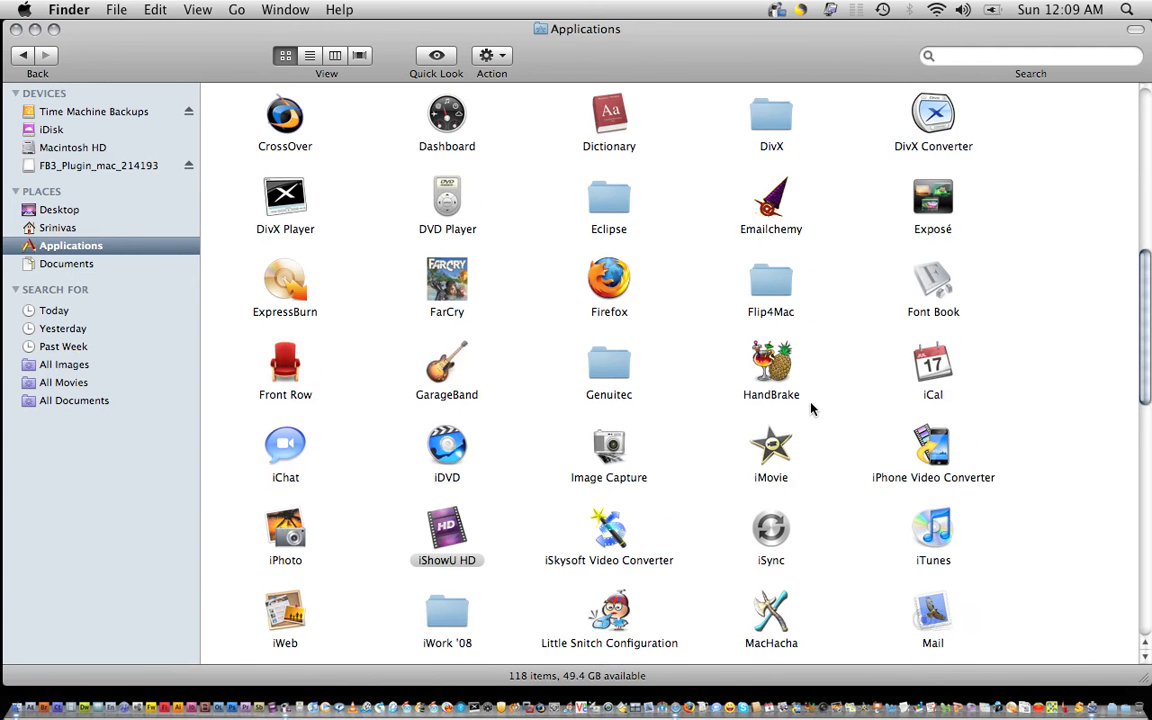
{"action": "scroll", "coordinate": [750, 360], "scroll_direction": "up", "scroll_amount": 2}
{"action": "double_click", "coordinate": [607, 249]}
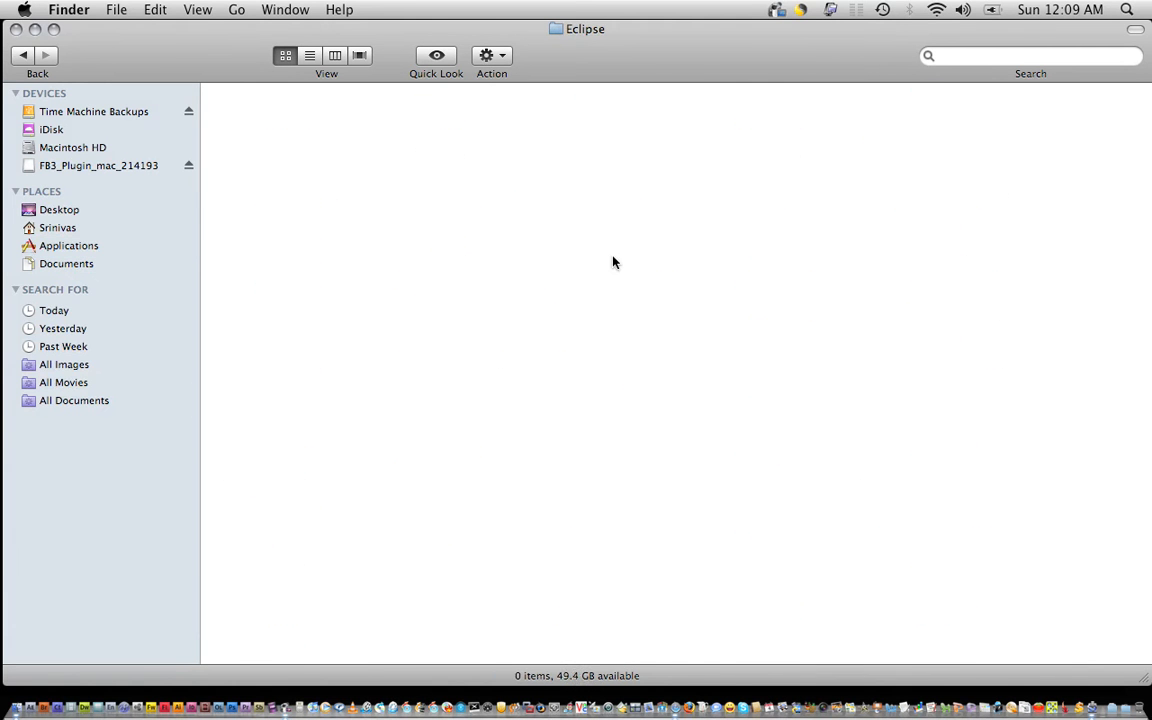
{"action": "left_click", "coordinate": [30, 60]}
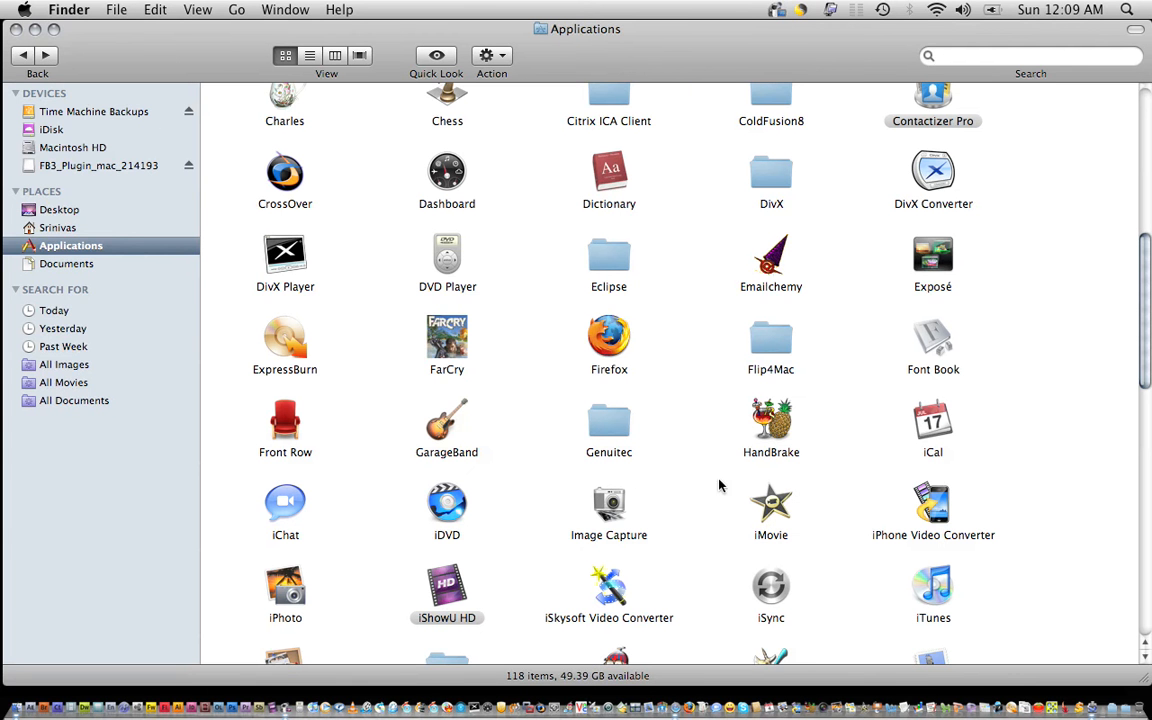
{"action": "left_click", "coordinate": [1100, 712]}
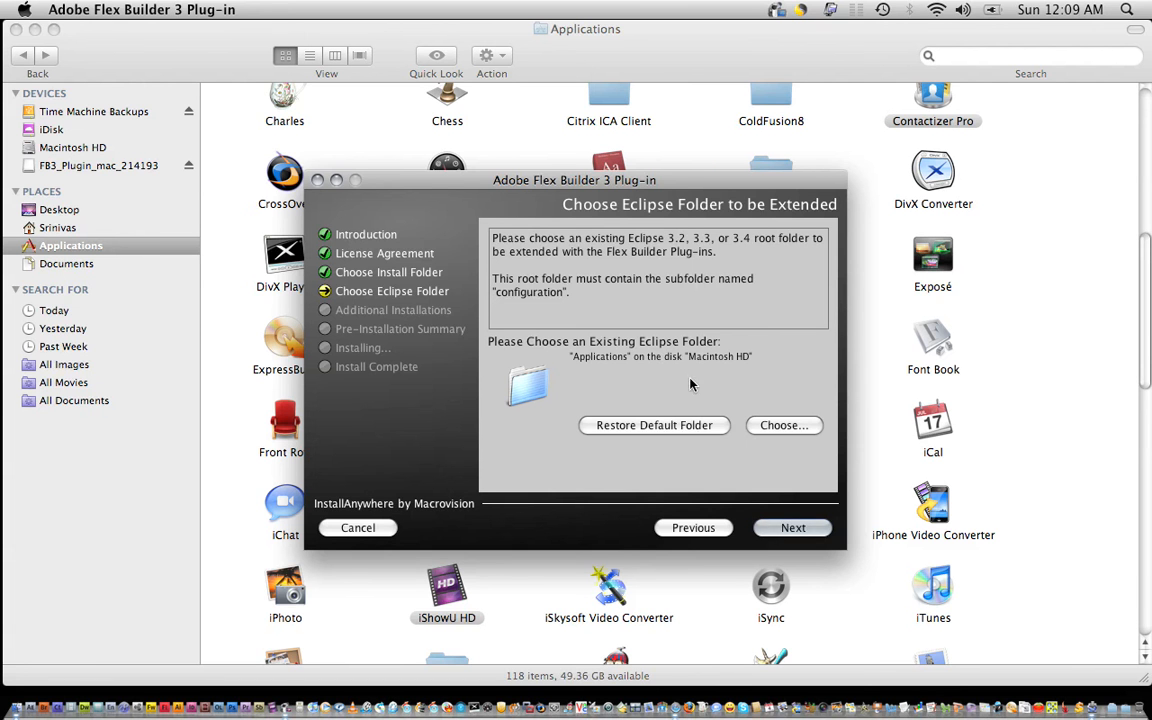
Choose Applications > Eclipse as the Eclipse folder and continue to the next step.
{"action": "left_click", "coordinate": [782, 425]}
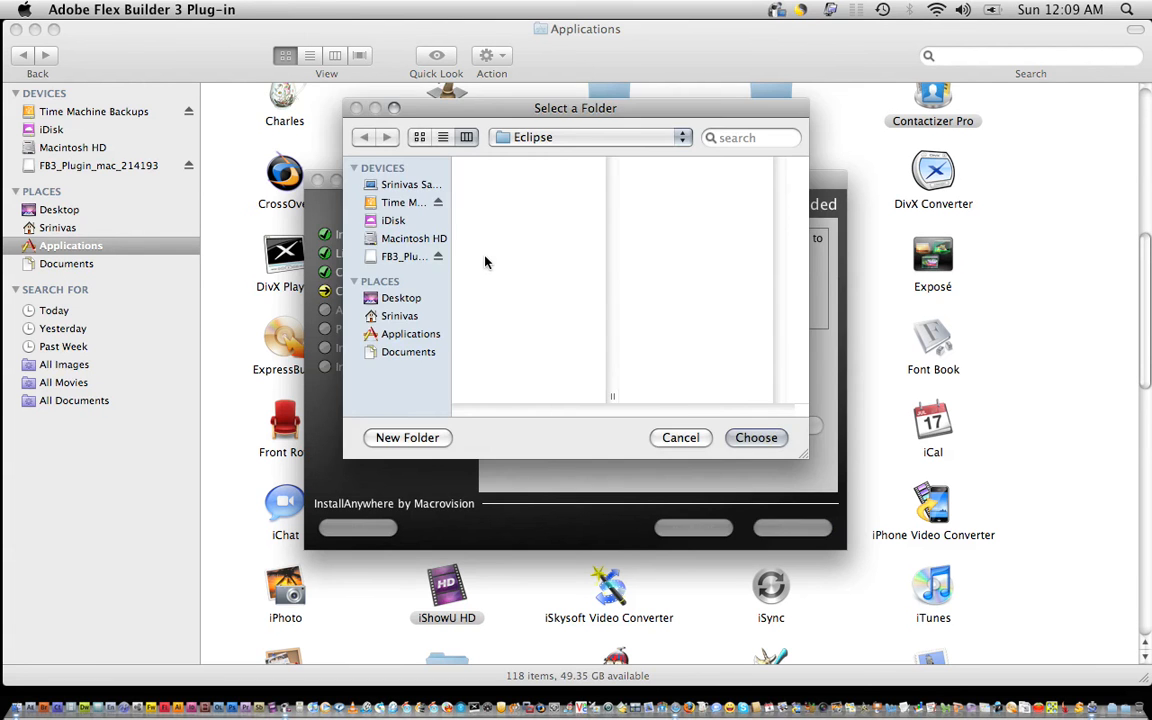
{"action": "left_click", "coordinate": [410, 334]}
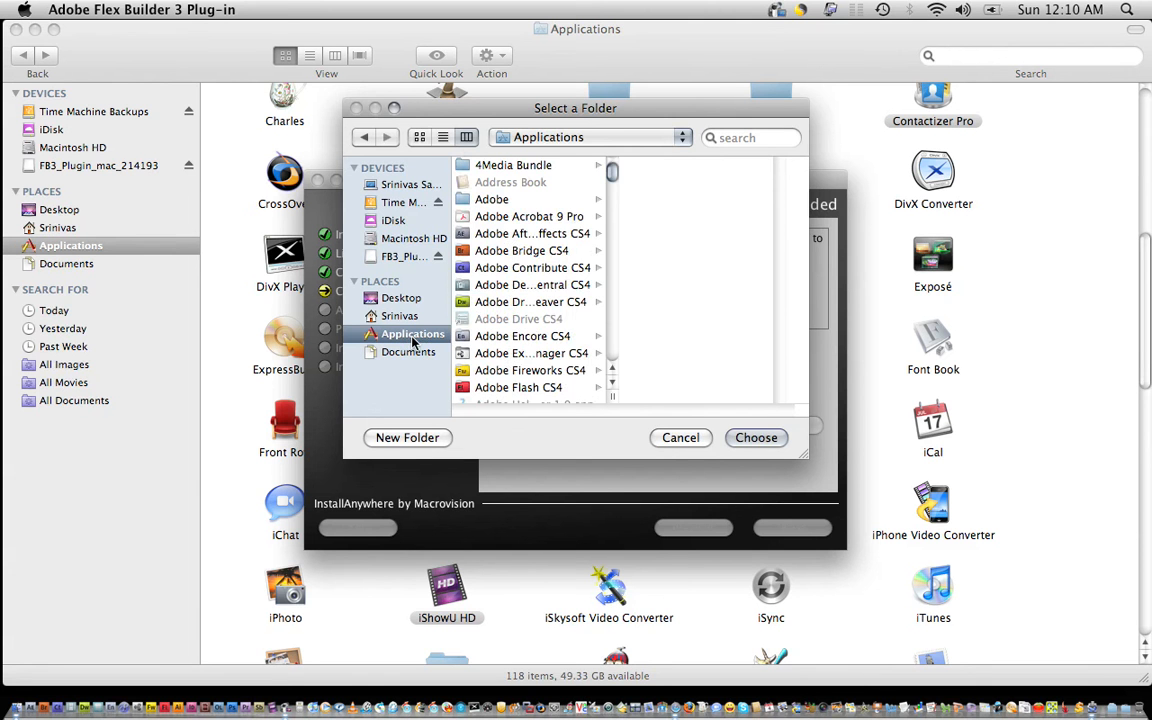
{"action": "scroll", "coordinate": [538, 311], "scroll_direction": "down", "scroll_amount": 5}
{"action": "scroll", "coordinate": [537, 310], "scroll_direction": "down", "scroll_amount": 5}
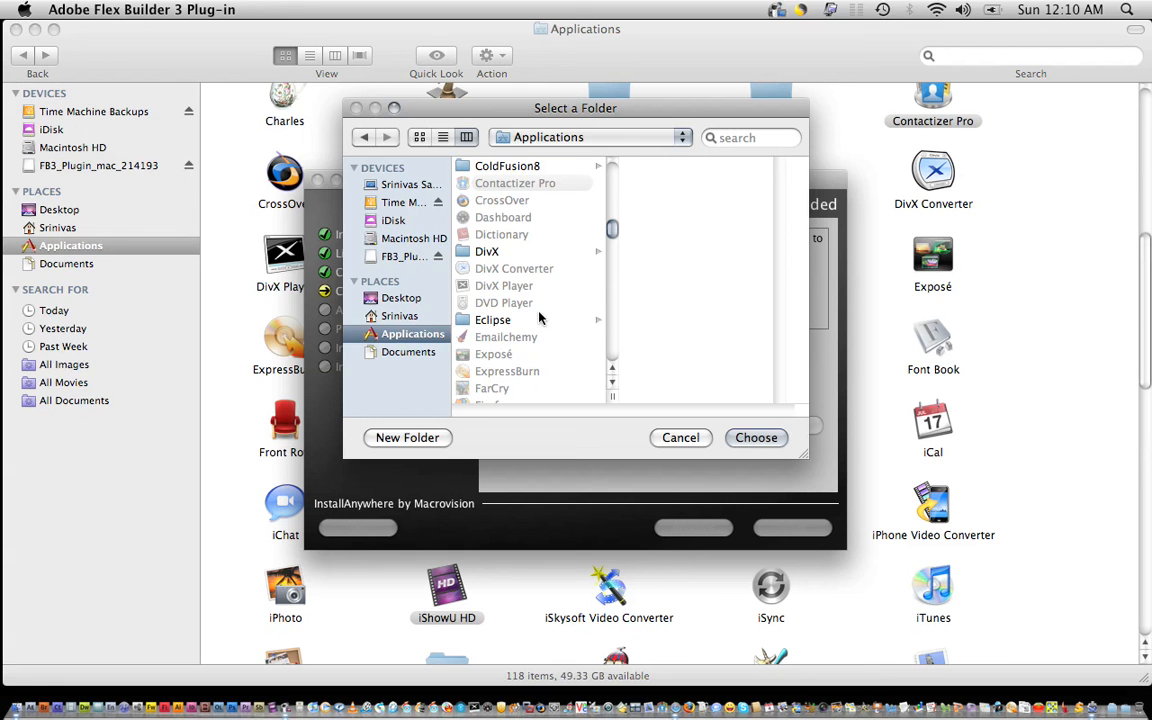
{"action": "left_click", "coordinate": [528, 320]}
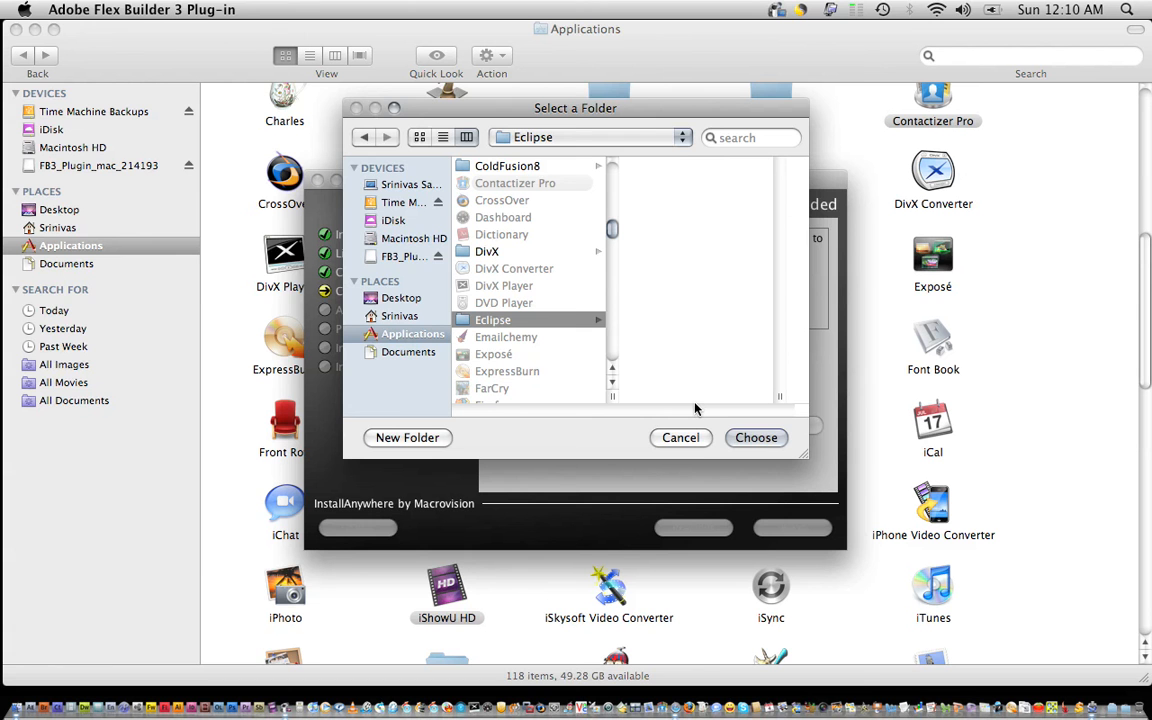
{"action": "left_click", "coordinate": [737, 438]}
{"action": "left_click", "coordinate": [788, 527]}
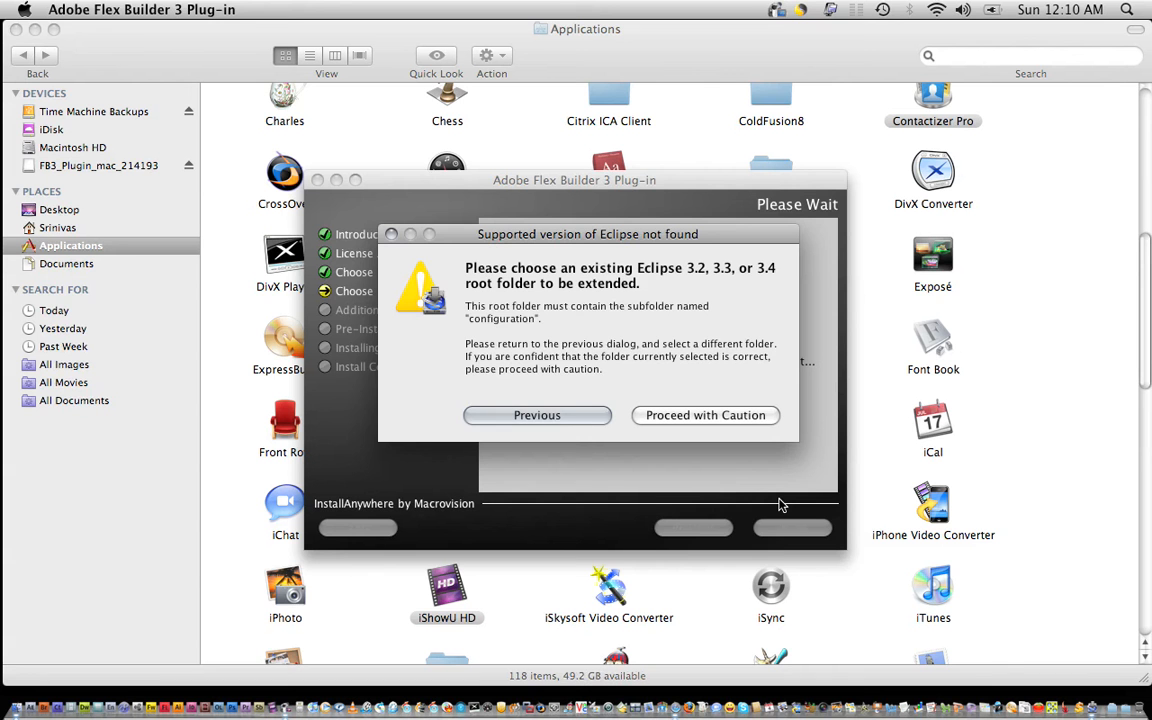
Proceed past the unsupported-Eclipse warning and include ColdFusion Extensions and JSEclipse.
{"action": "left_click", "coordinate": [716, 420]}
{"action": "left_click", "coordinate": [503, 355]}
{"action": "left_click", "coordinate": [503, 375]}
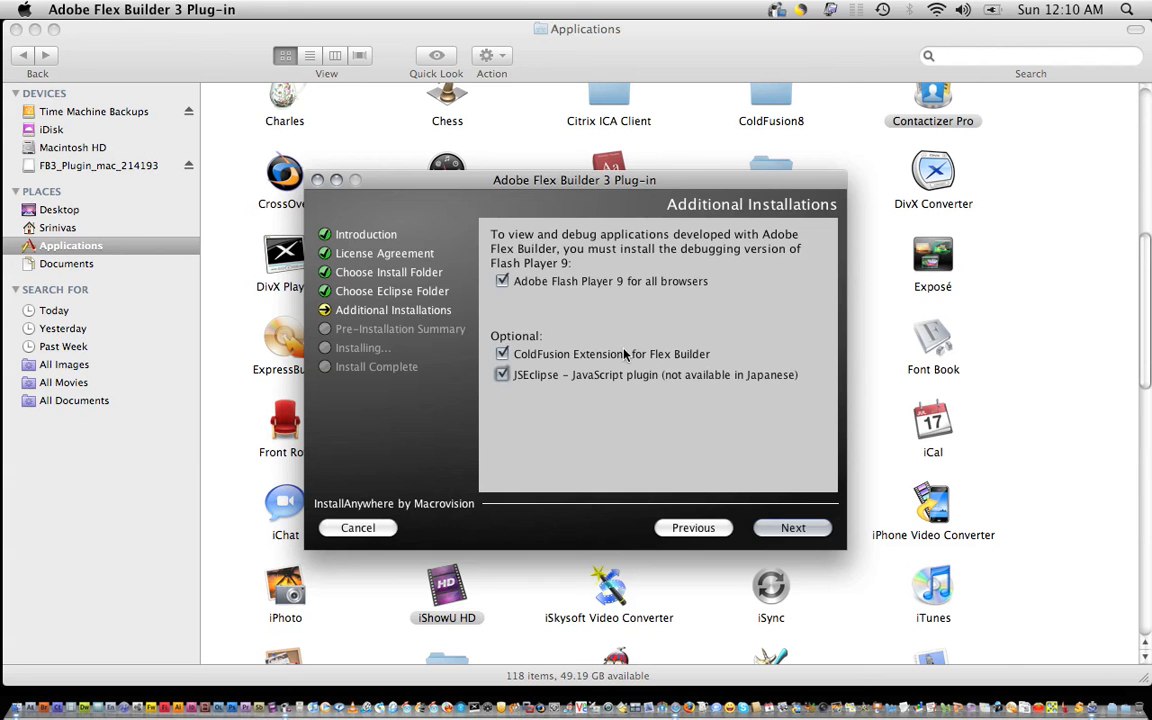
{"action": "left_click", "coordinate": [780, 528]}
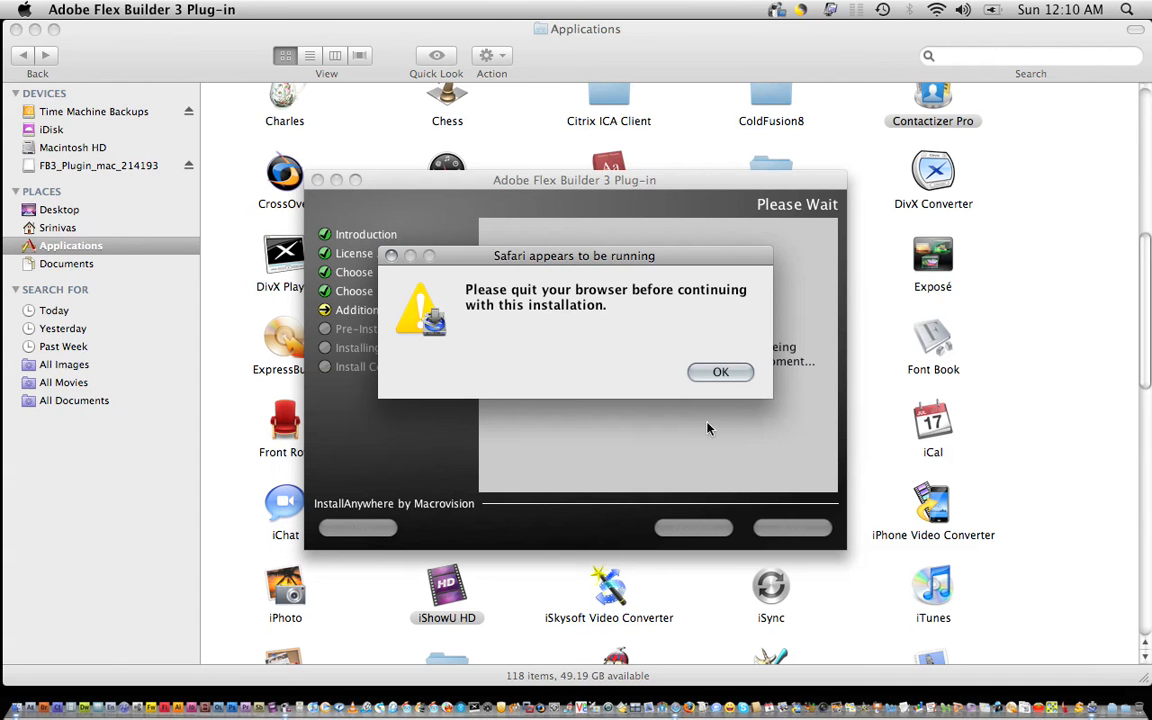
Quit Safari from the Dock, dismiss the alert and start the installation.
{"action": "right_click", "coordinate": [695, 707]}
{"action": "left_click", "coordinate": [693, 680]}
{"action": "left_click", "coordinate": [718, 372]}
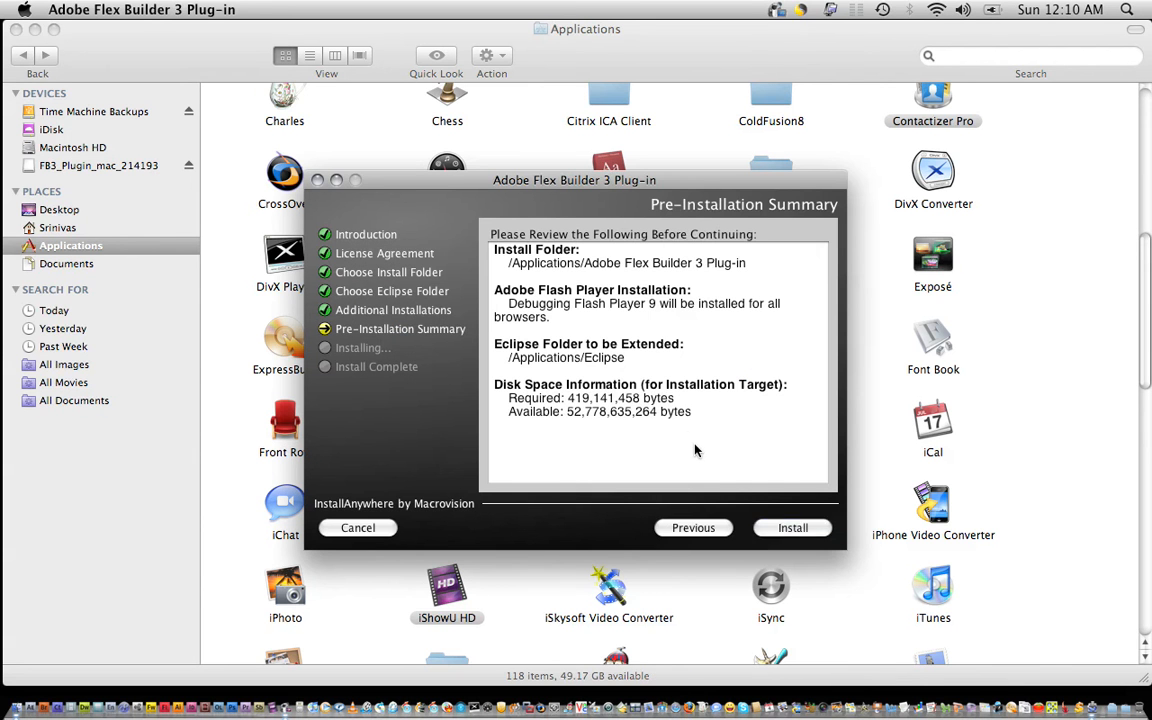
{"action": "left_click", "coordinate": [772, 527]}
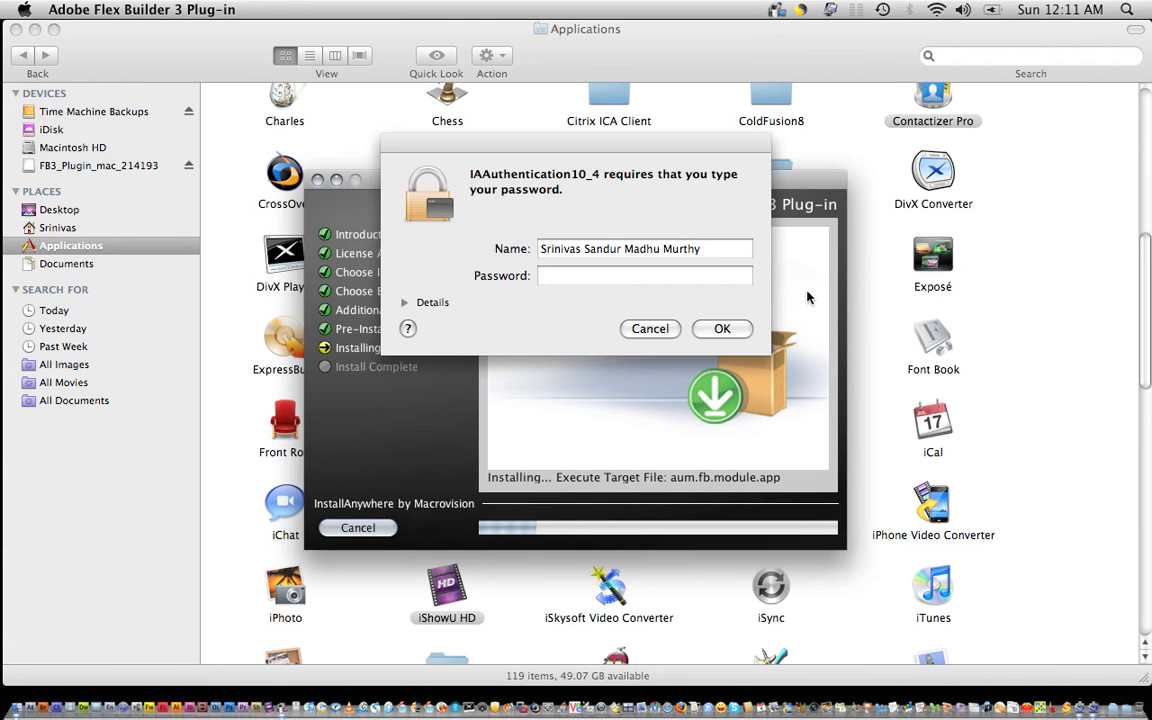
Enter the account password to authorise the install and bring the installer forward.
{"action": "left_click", "coordinate": [667, 272]}
{"action": "type", "text": "•••••••••"}
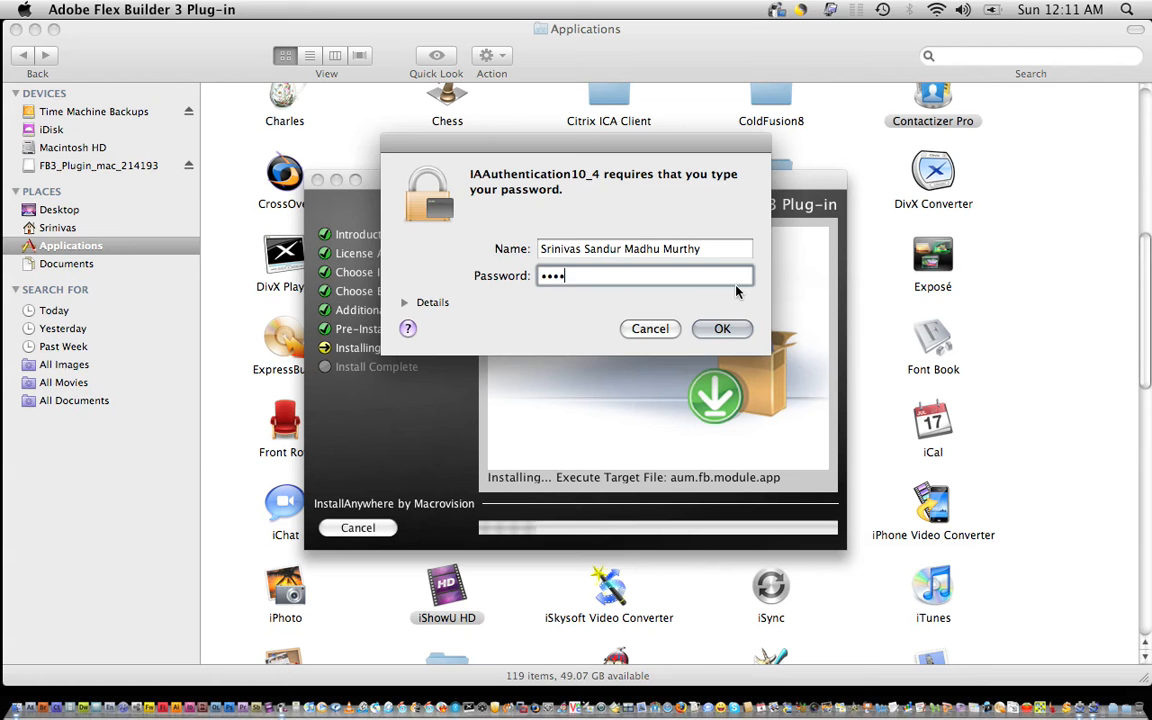
{"action": "type", "text": "•••"}
{"action": "key", "text": "Return"}
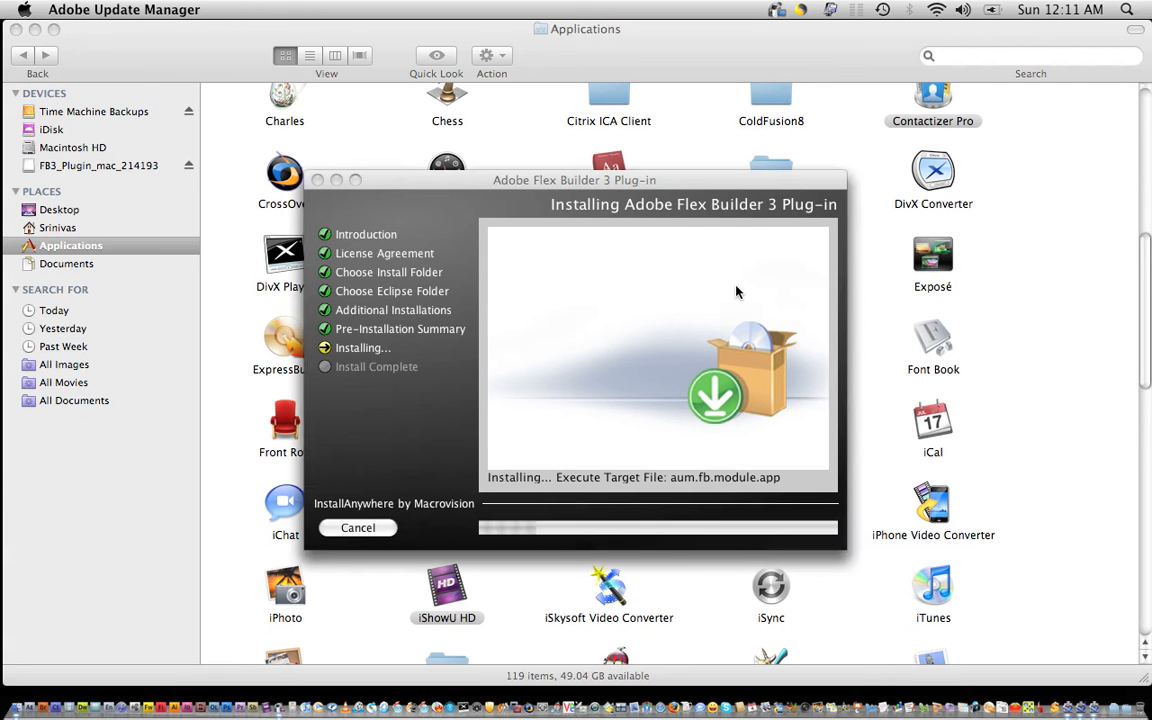
{"action": "left_click", "coordinate": [676, 190]}
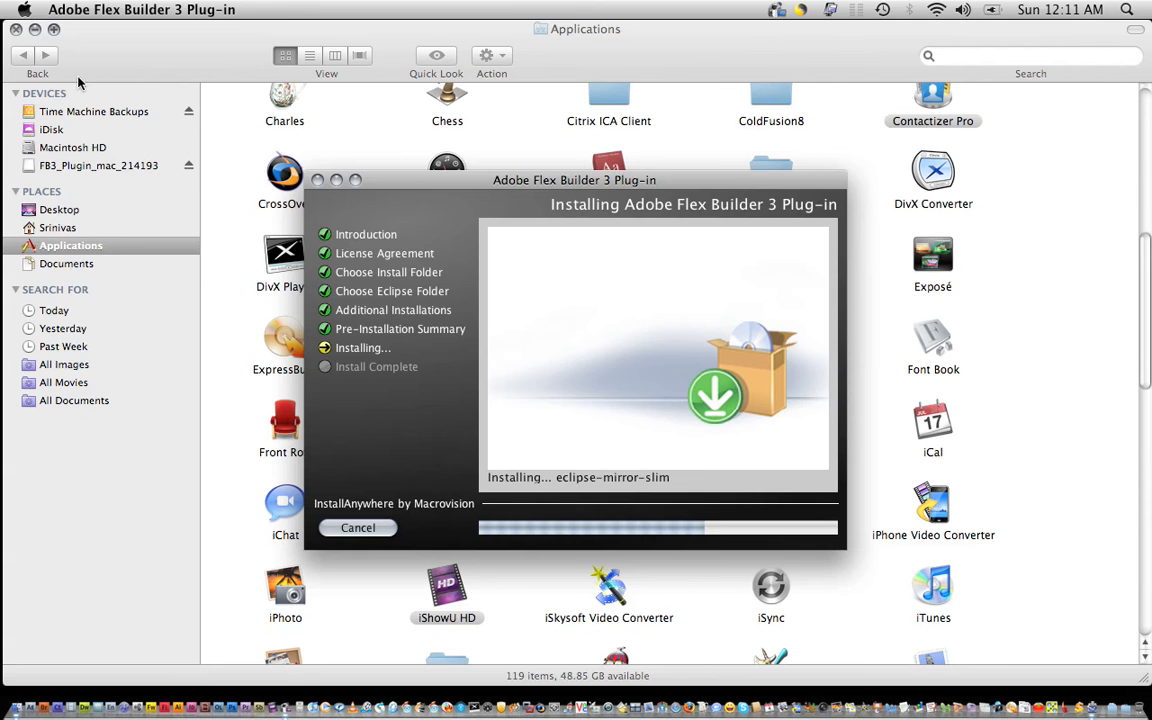
Check Applications in Finder for the new Flex Builder 3 Plug-in folder, keeping the installer in front.
{"action": "left_click", "coordinate": [124, 66]}
{"action": "scroll", "coordinate": [888, 282], "scroll_direction": "up", "scroll_amount": 5}
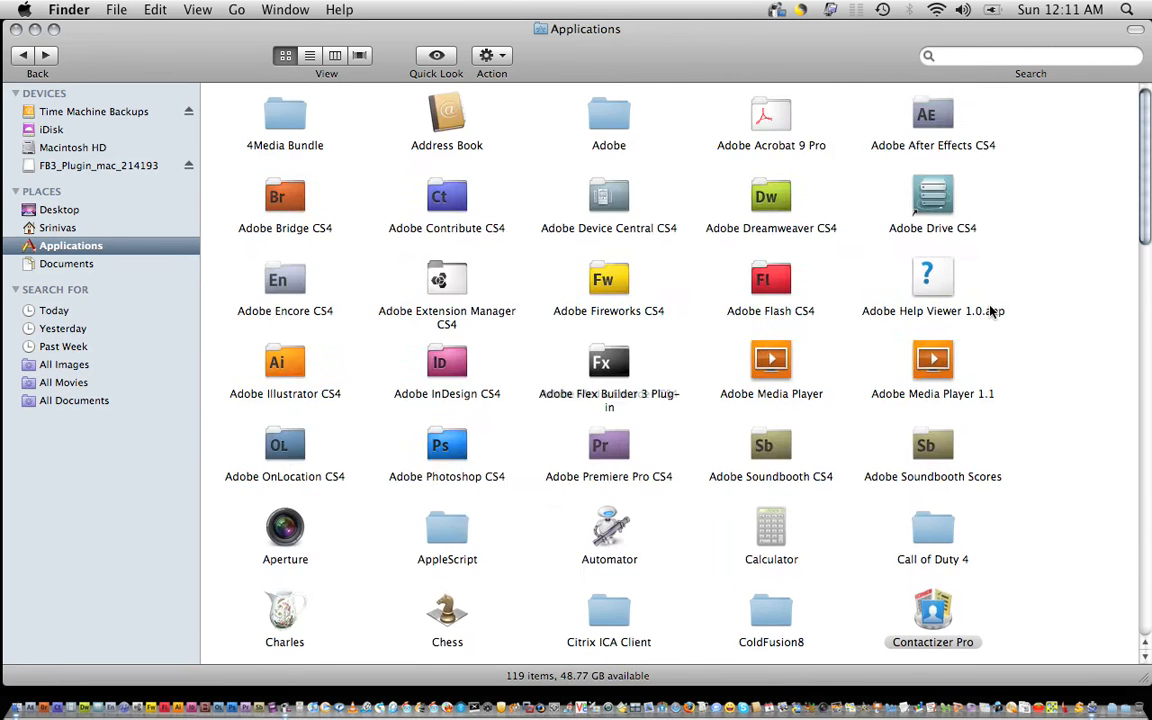
{"action": "scroll", "coordinate": [990, 311], "scroll_direction": "down", "scroll_amount": 15}
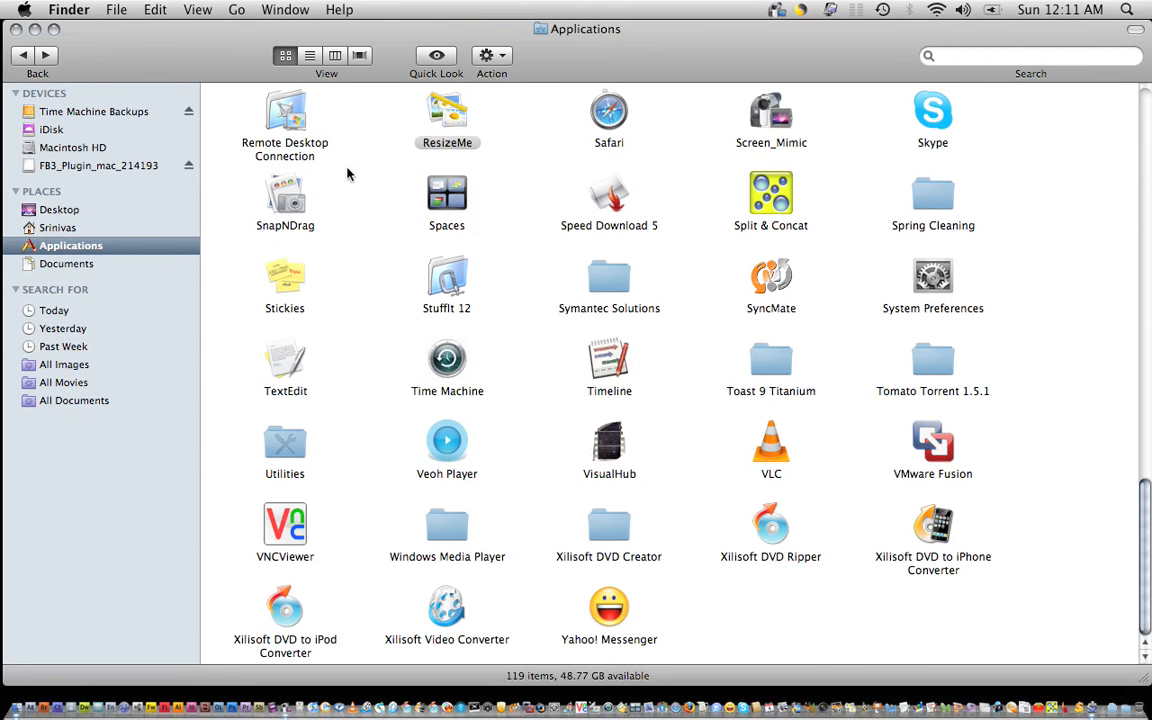
{"action": "left_click", "coordinate": [36, 30]}
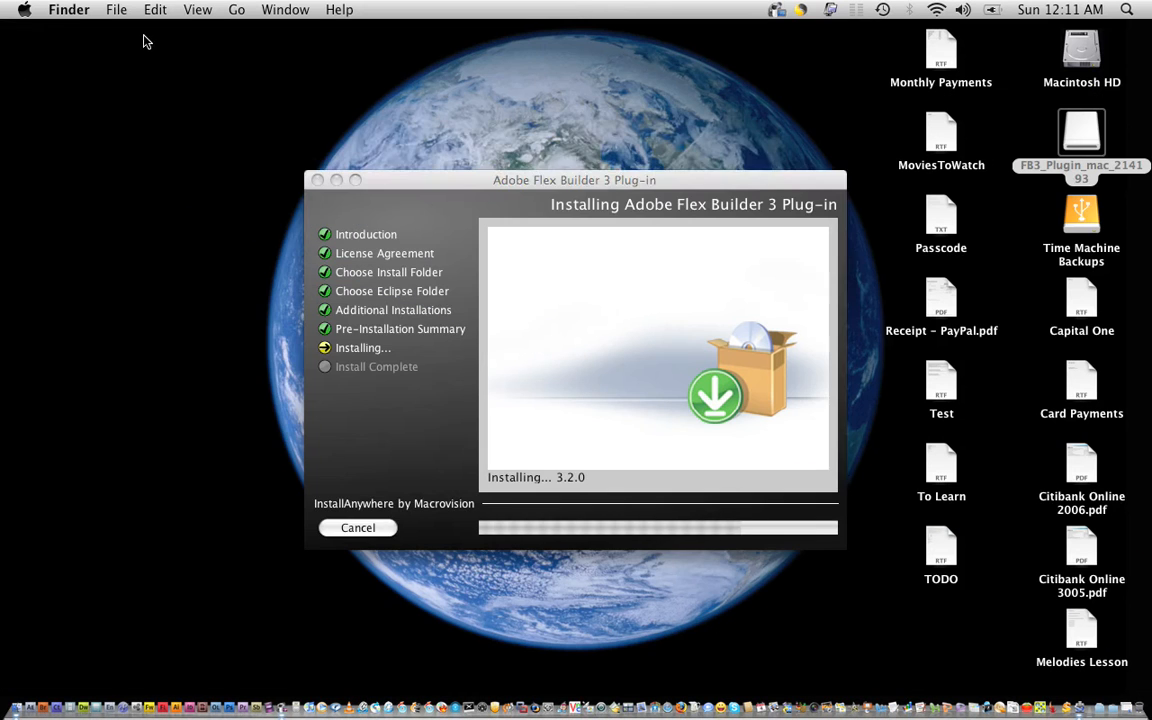
{"action": "left_click_drag", "start_coordinate": [422, 185], "coordinate": [355, 148]}
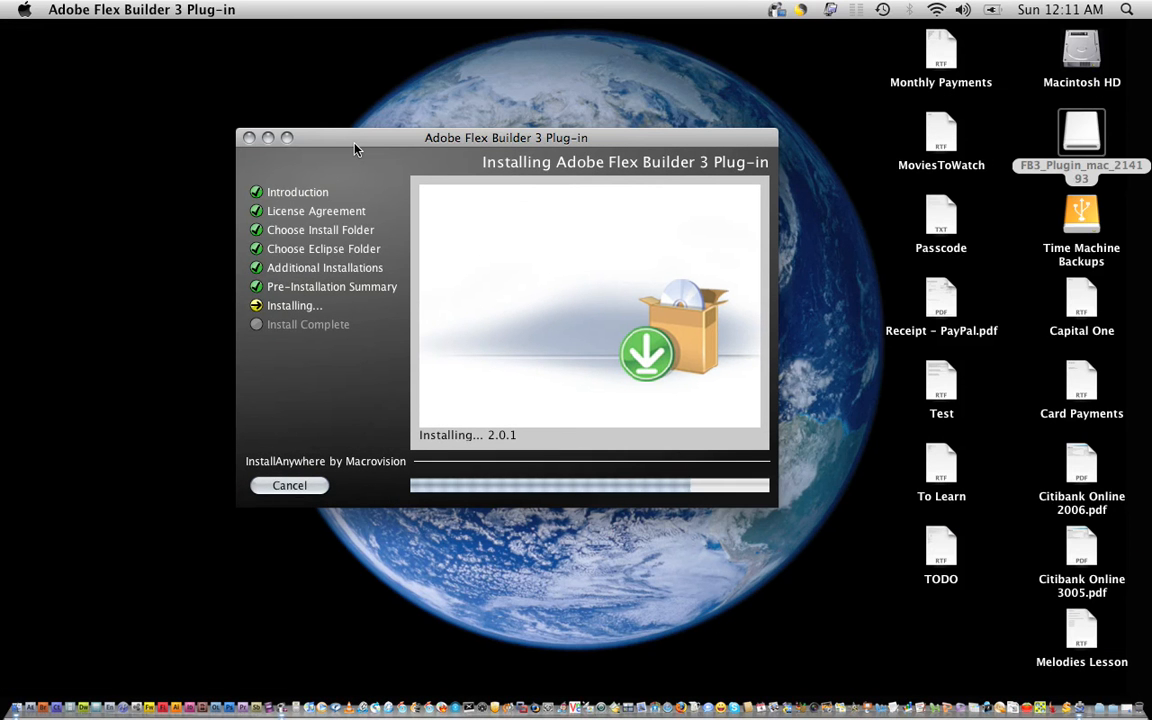
{"action": "left_click", "coordinate": [1017, 700]}
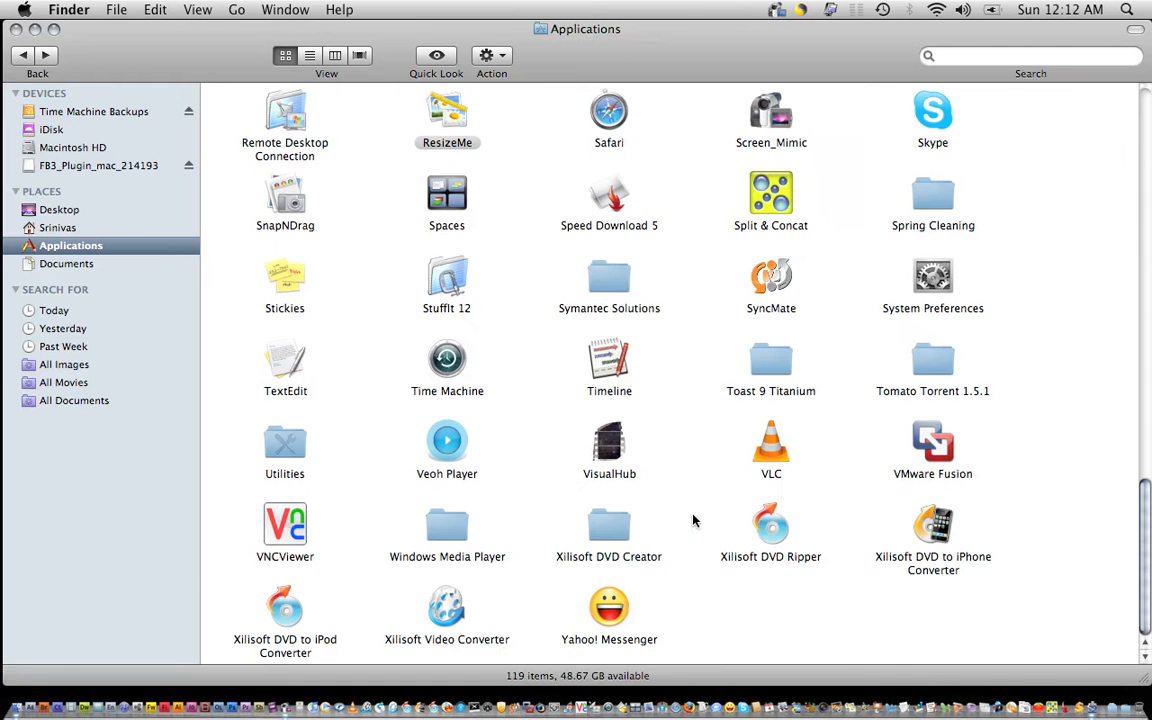
{"action": "left_click", "coordinate": [1080, 708]}
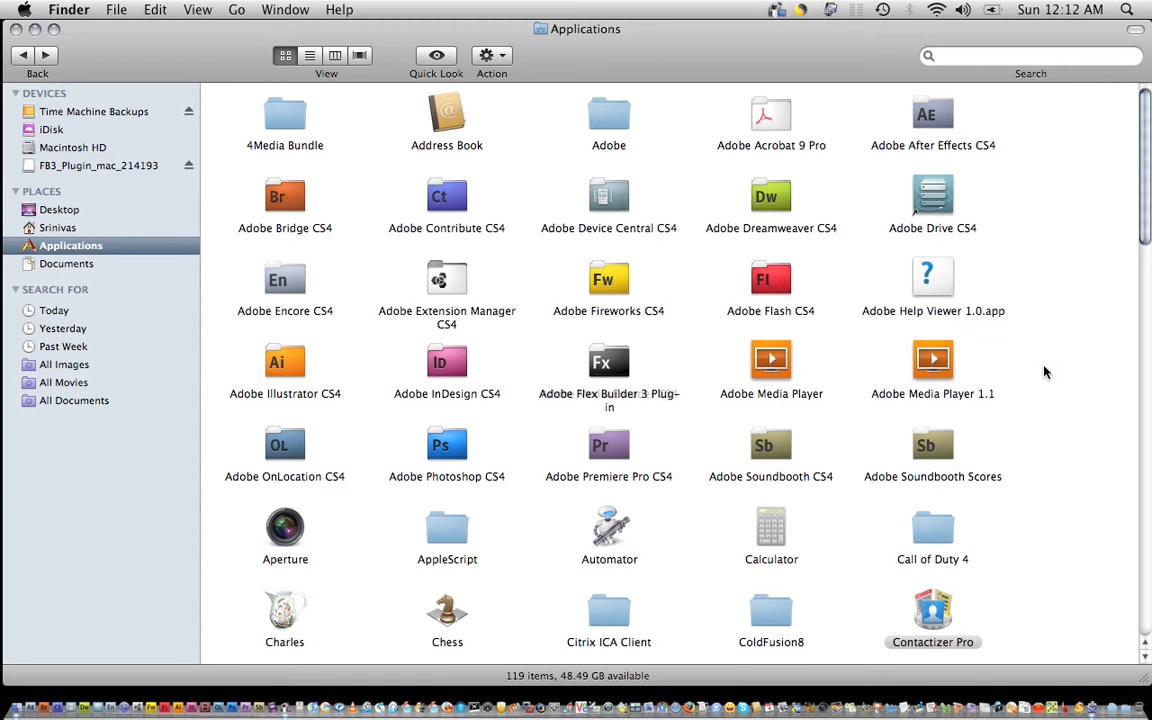
{"action": "left_click", "coordinate": [1098, 713]}
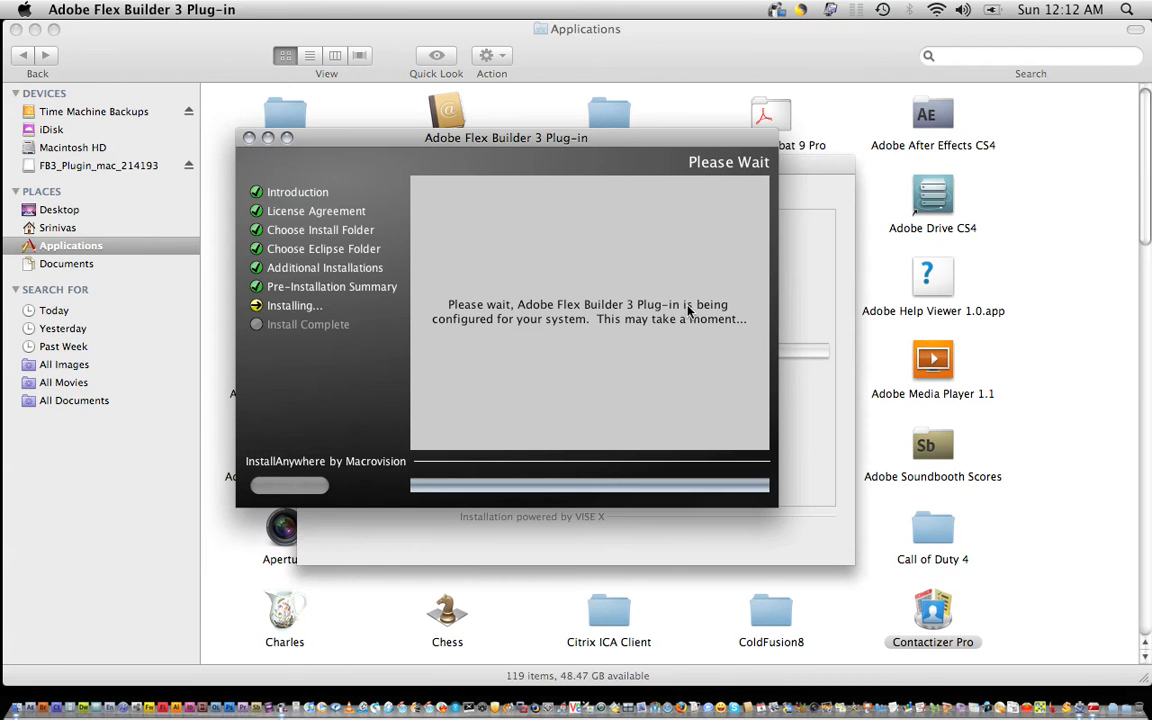
Bring the Flash Player silent installer forward while installation runs to completion.
{"action": "left_click", "coordinate": [818, 167]}
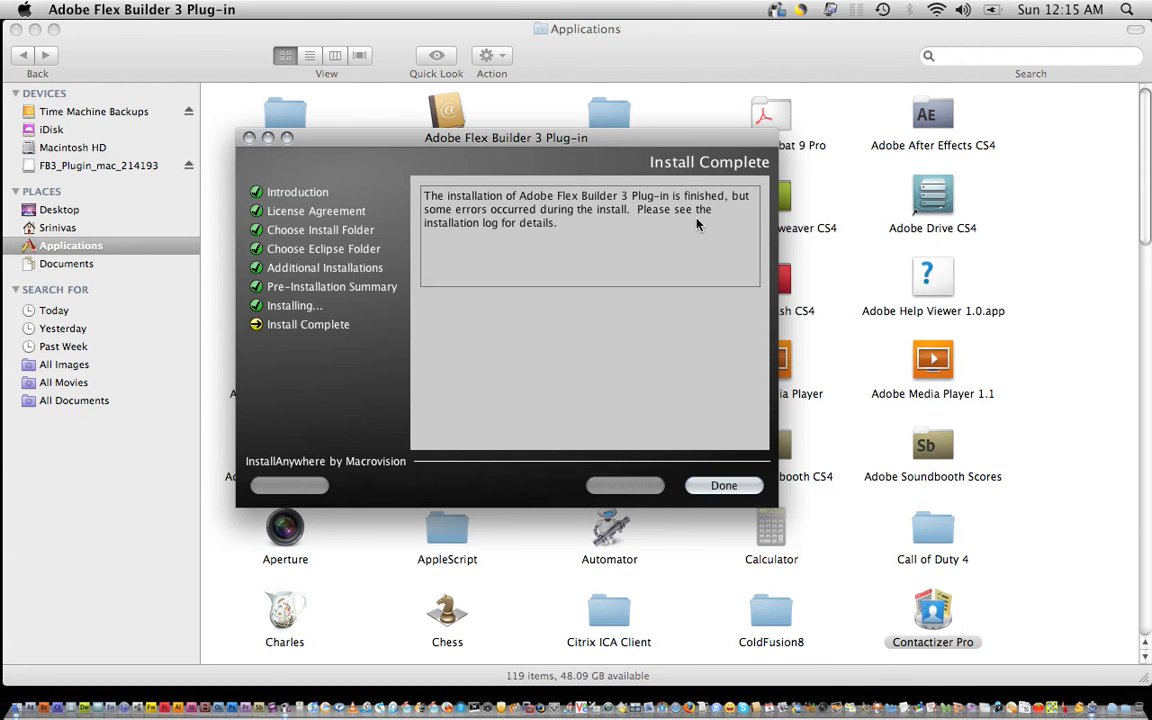
Dismiss the finished installer and close the plug-in folder window.
{"action": "left_click", "coordinate": [714, 488]}
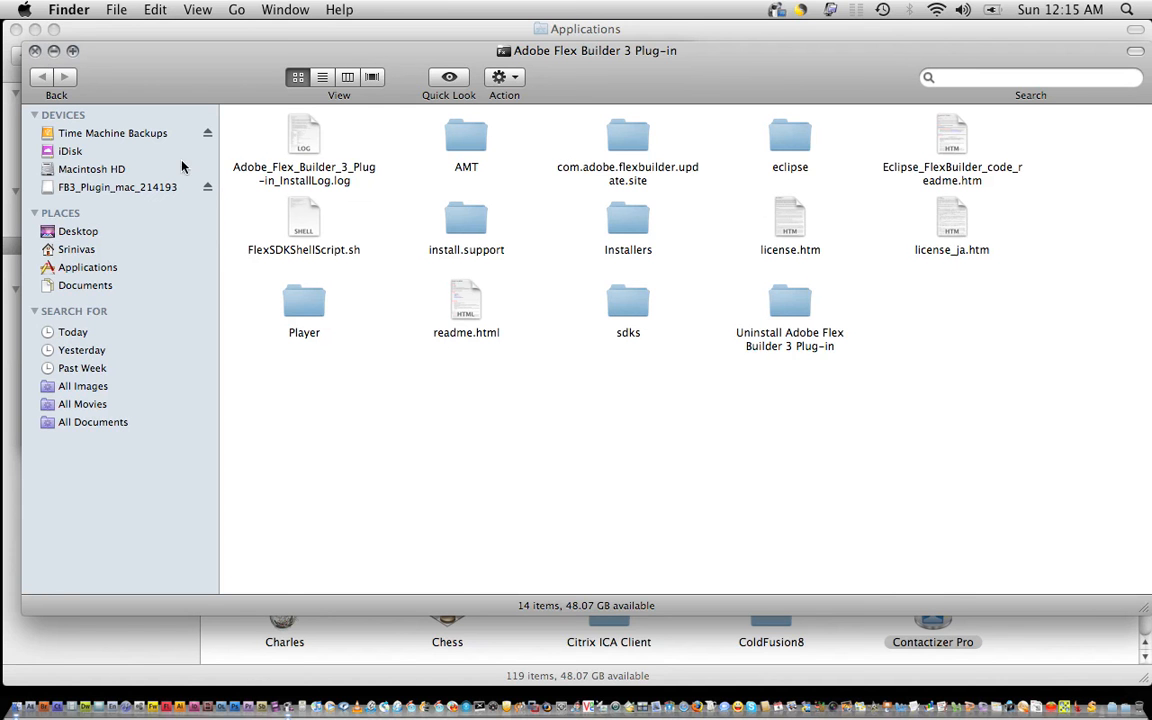
{"action": "left_click", "coordinate": [566, 166]}
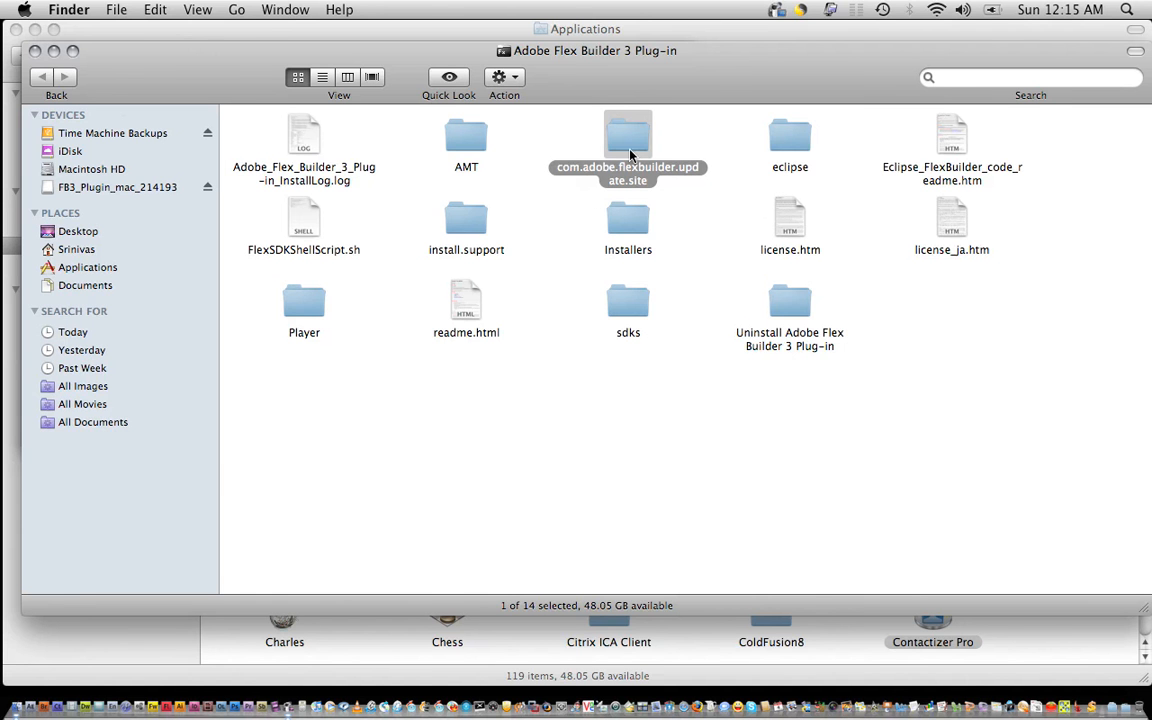
{"action": "left_click", "coordinate": [35, 51]}
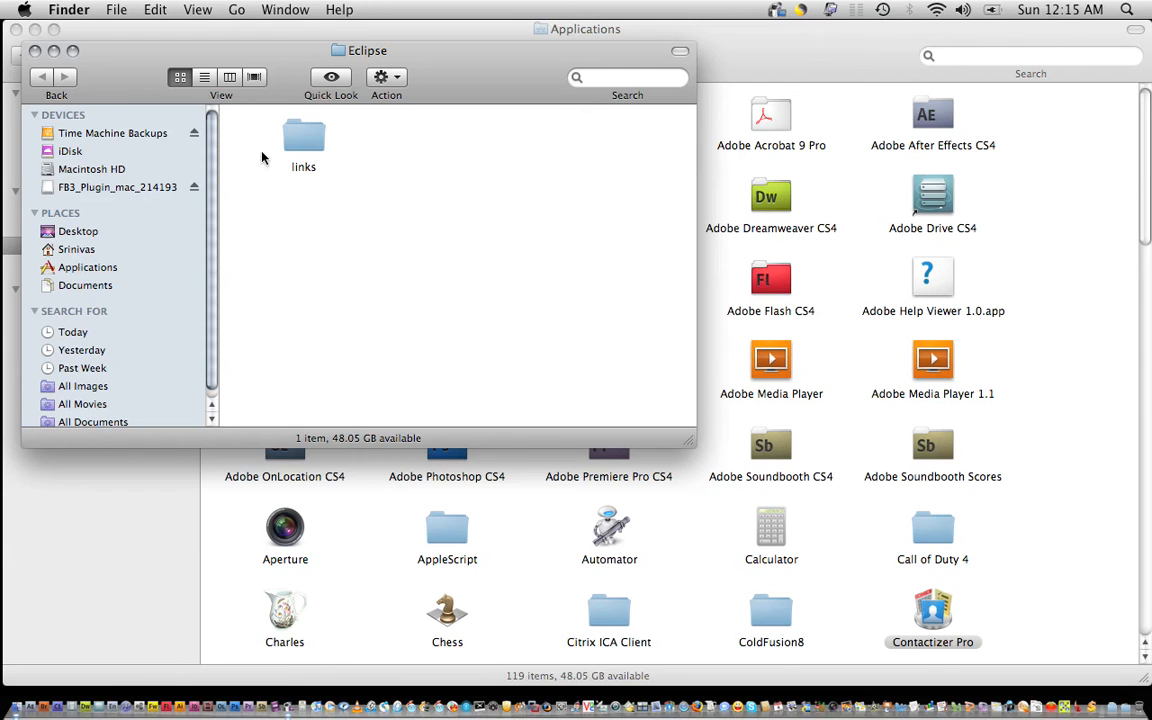
Confirm Eclipse's links folder holds com.adobe.flexbuilder.feature.core.osx.link, then close it.
{"action": "right_click", "coordinate": [326, 212]}
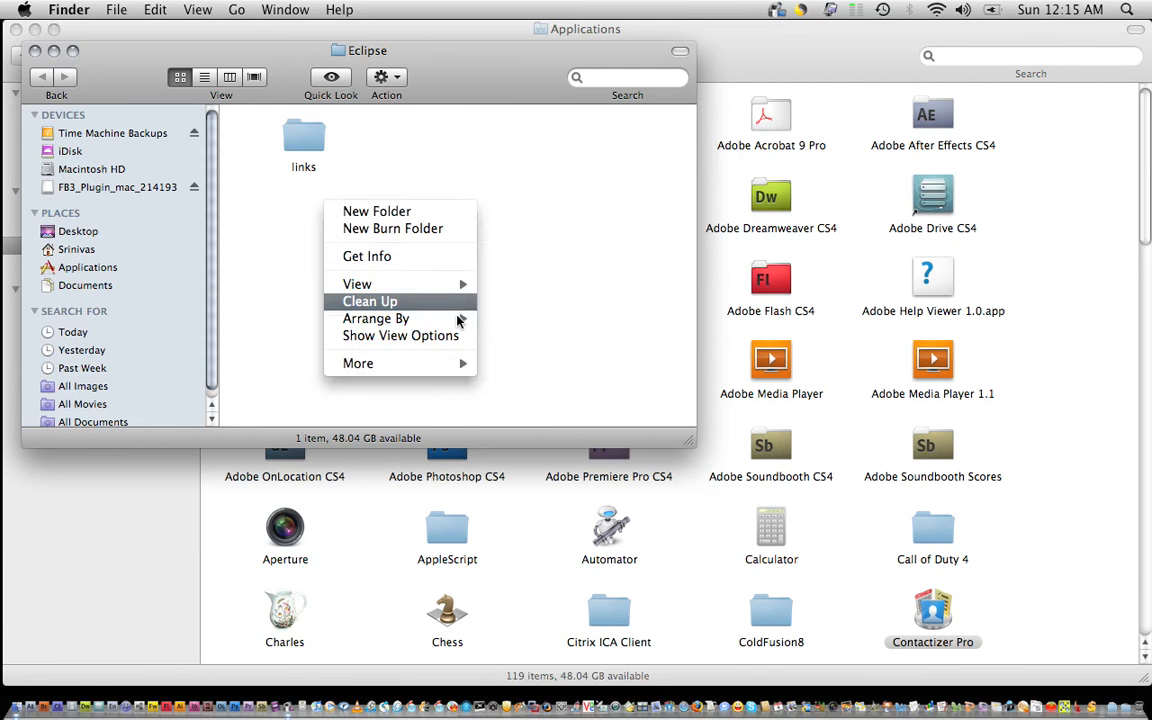
{"action": "left_click", "coordinate": [614, 279]}
{"action": "left_click_drag", "start_coordinate": [689, 441], "coordinate": [1067, 568]}
{"action": "double_click", "coordinate": [305, 130]}
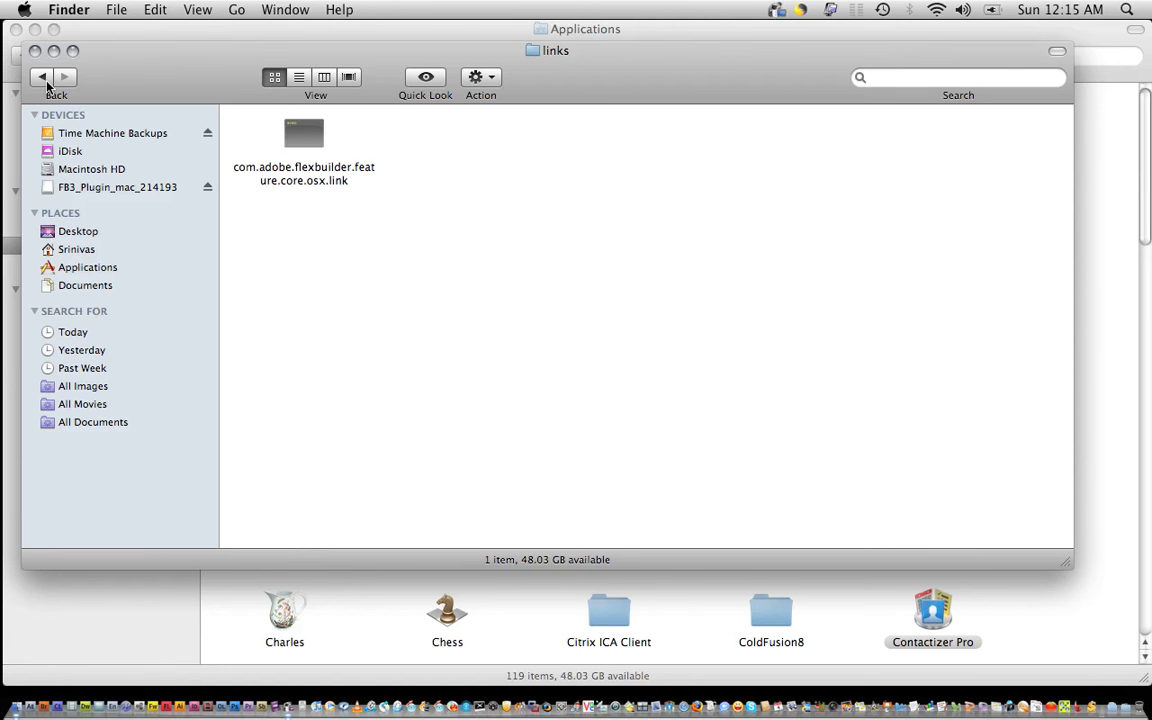
{"action": "left_click", "coordinate": [34, 50]}
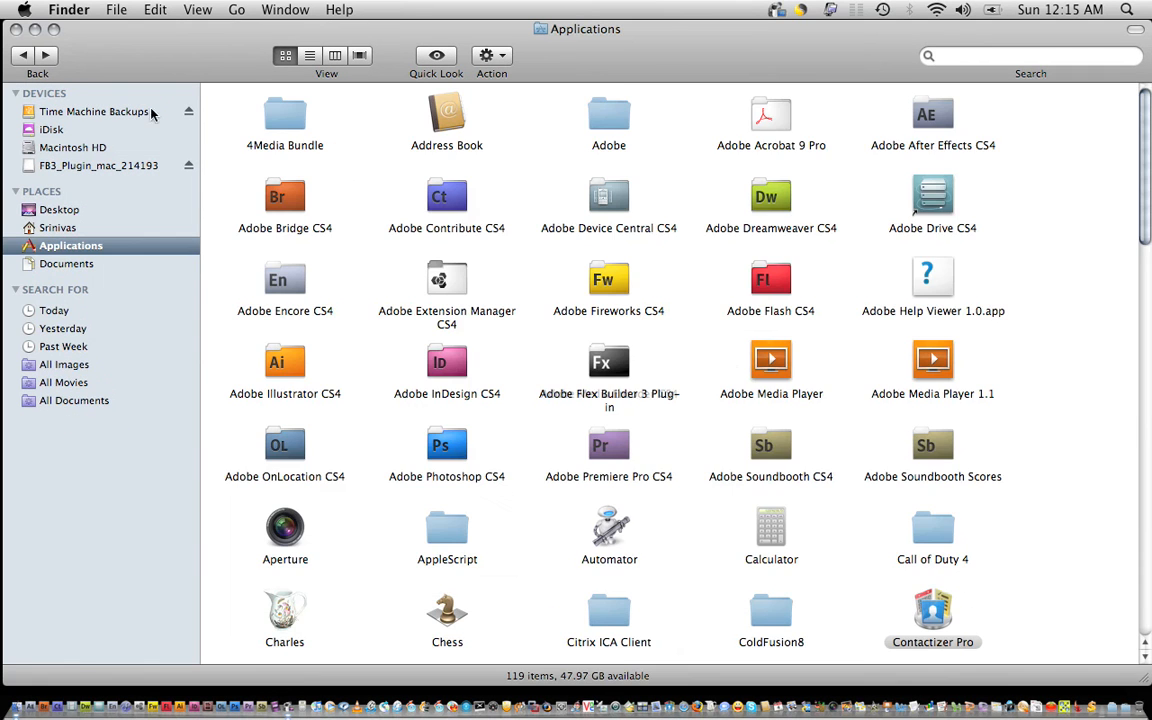
{"action": "scroll", "coordinate": [1092, 394], "scroll_direction": "down", "scroll_amount": 15}
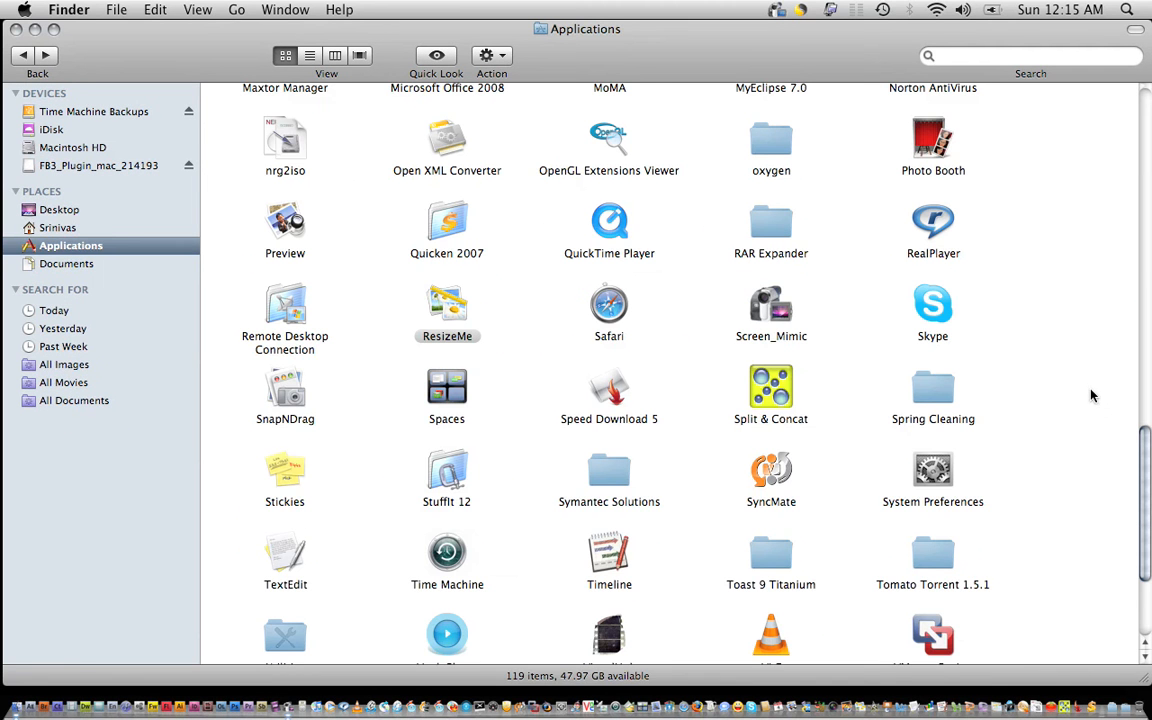
{"action": "right_click", "coordinate": [996, 334]}
Arrange the Applications icons by name.
{"action": "mouse_move", "coordinate": [1082, 452]}
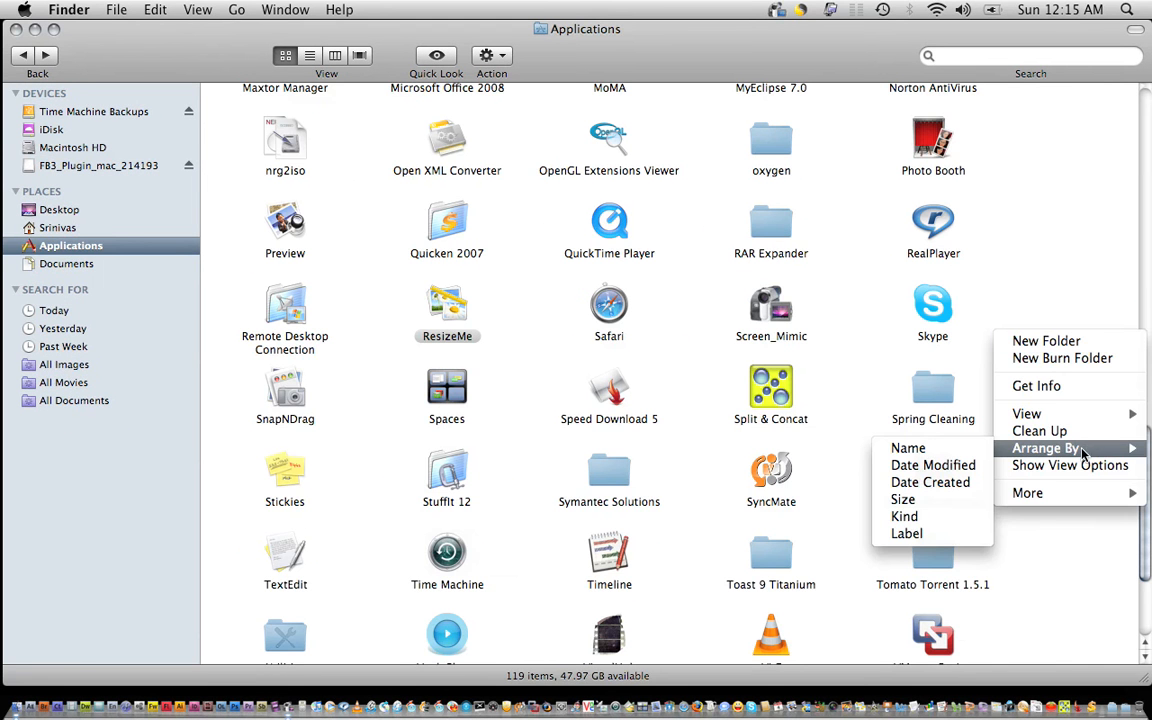
{"action": "left_click", "coordinate": [948, 449]}
{"action": "scroll", "coordinate": [1069, 384], "scroll_direction": "down", "scroll_amount": 2}
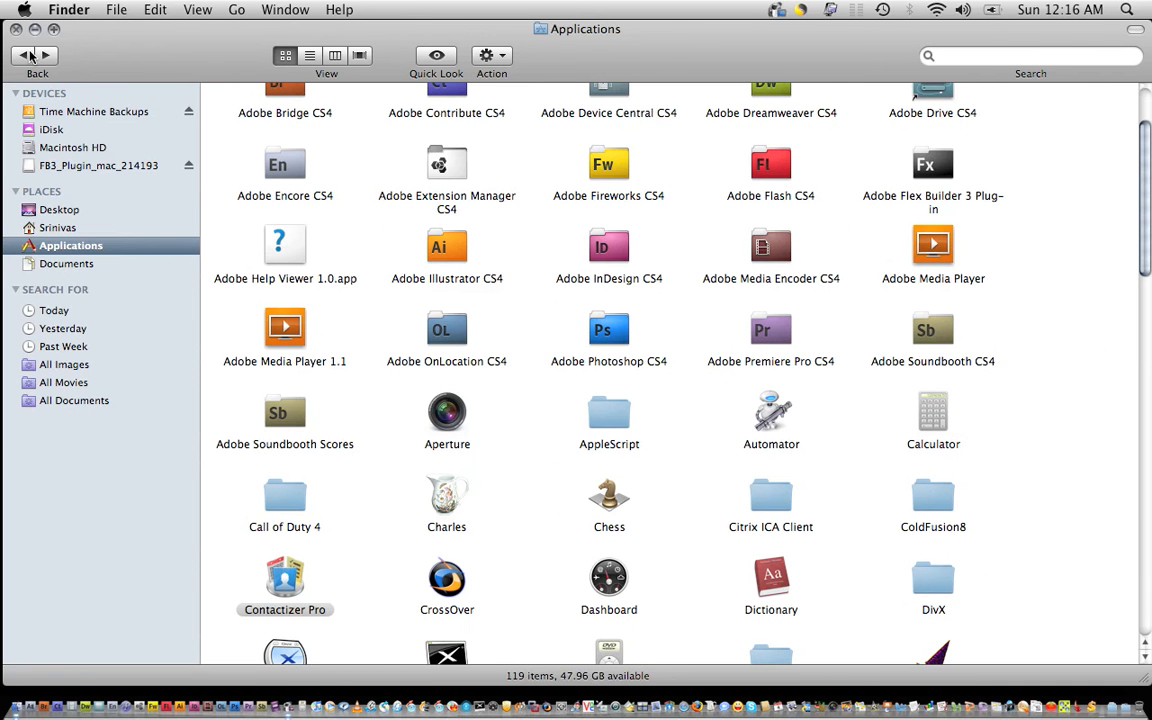
Launch MyEclipse 7.0 from the Dock.
{"action": "left_click", "coordinate": [130, 712]}
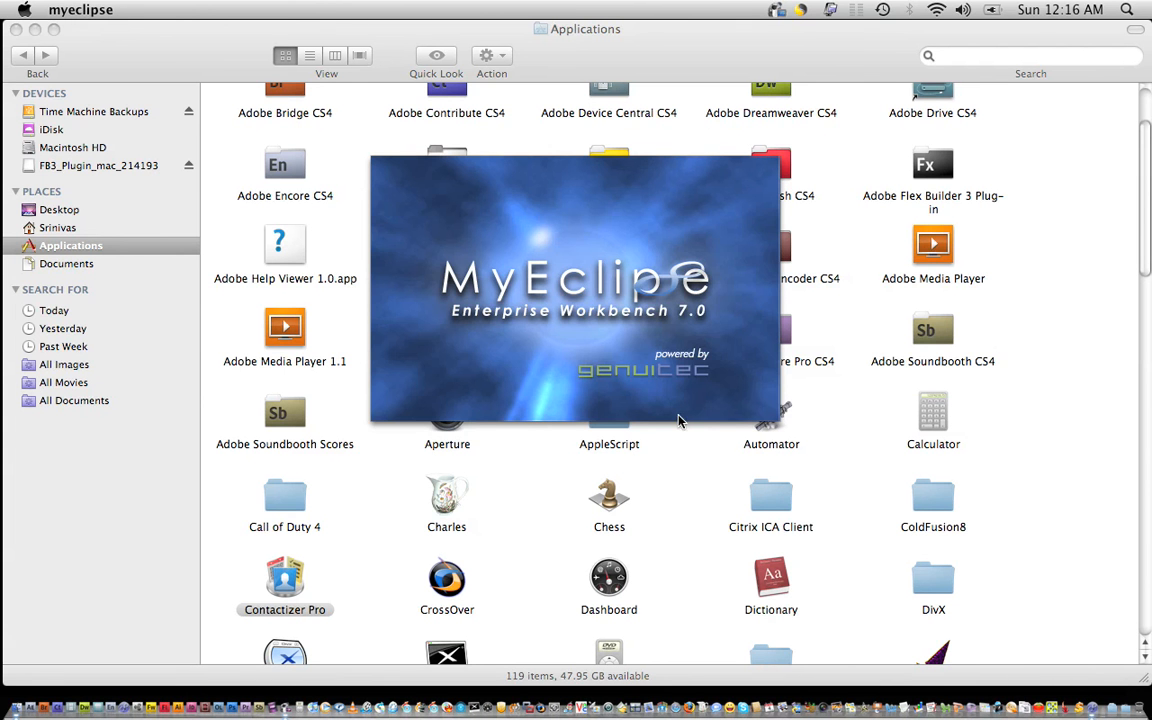
{"action": "left_click", "coordinate": [941, 182]}
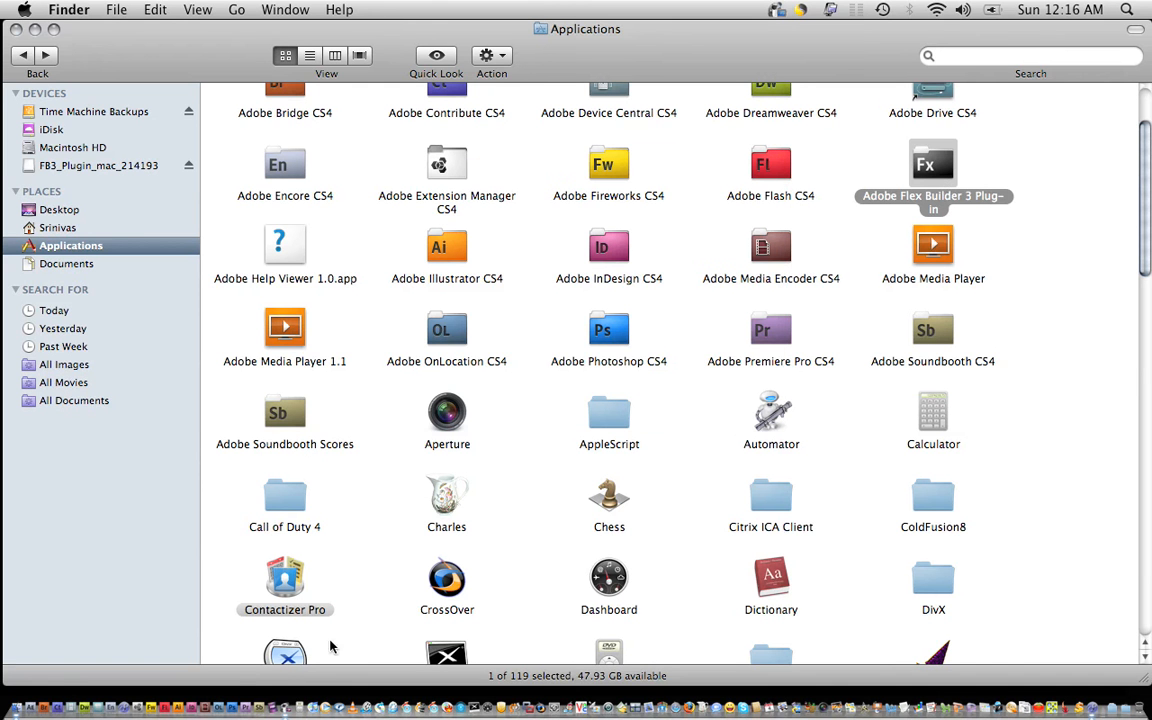
{"action": "left_click", "coordinate": [1092, 707]}
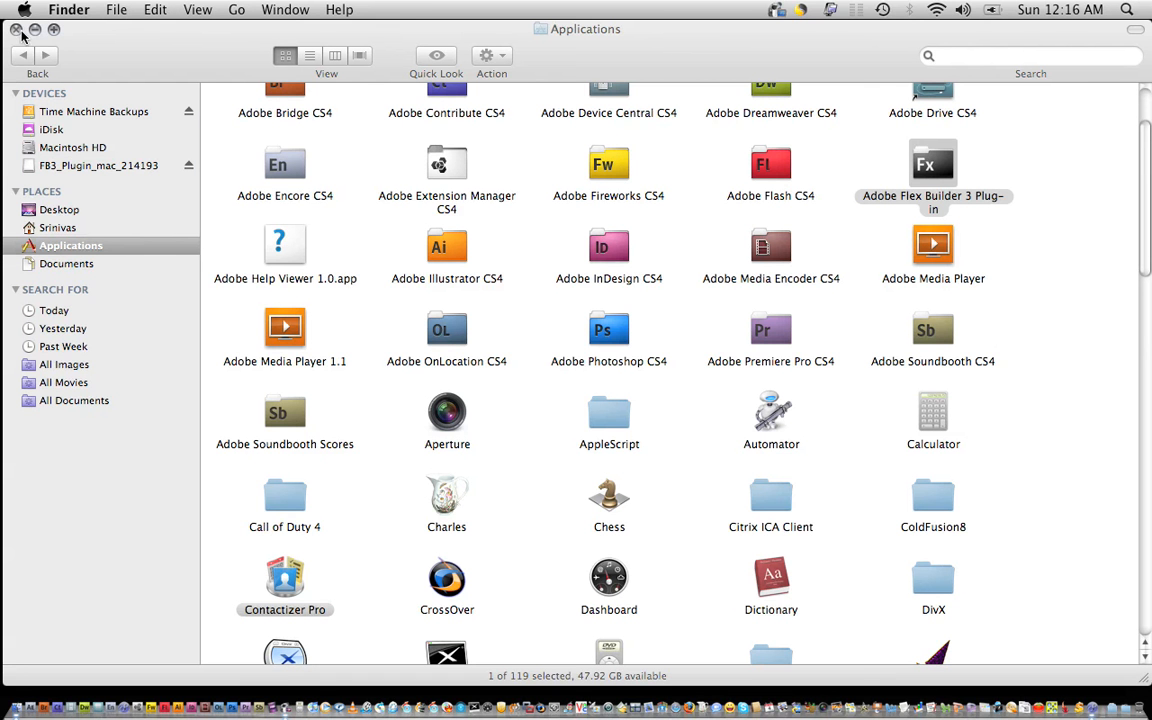
{"action": "left_click", "coordinate": [74, 31]}
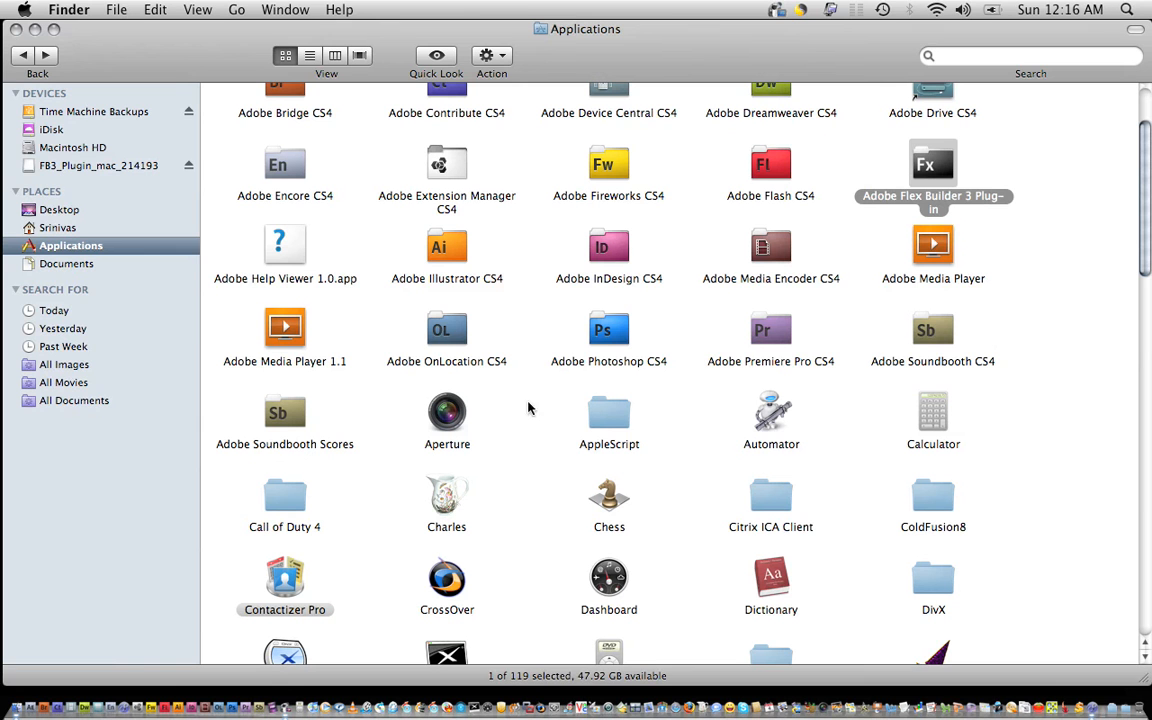
{"action": "left_click", "coordinate": [1095, 710]}
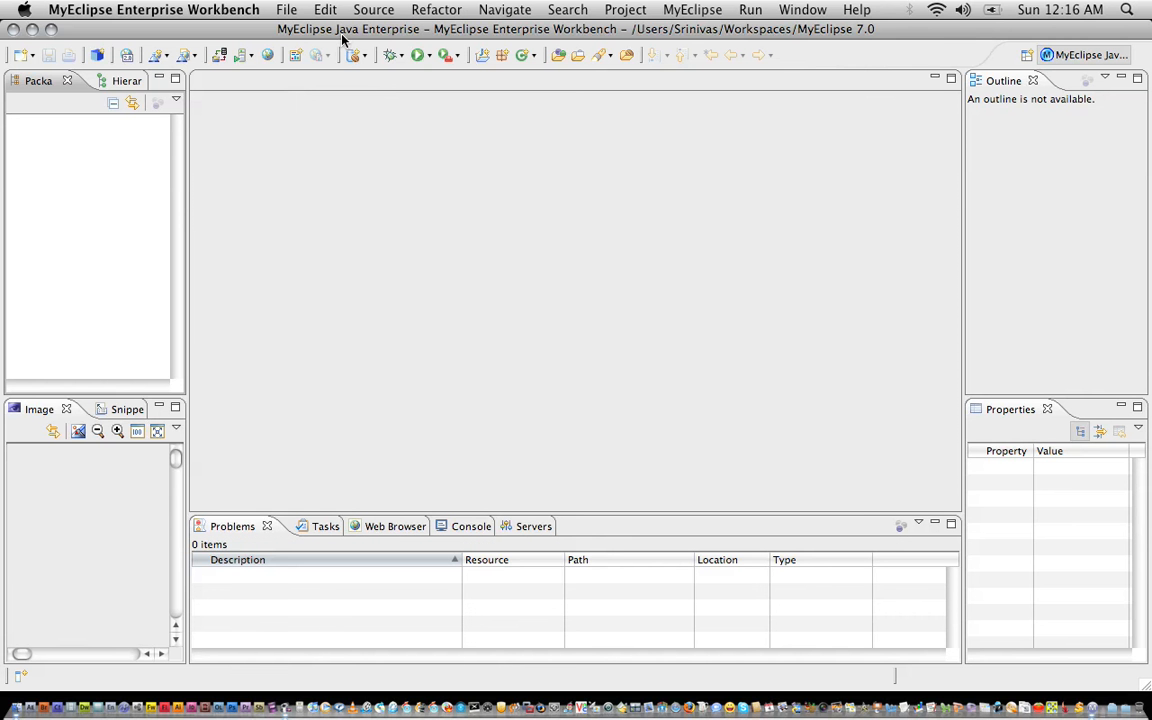
Reach Manage Sites via Help > Software Updates > Add/Remove Software and start adding a site.
{"action": "left_click", "coordinate": [857, 12]}
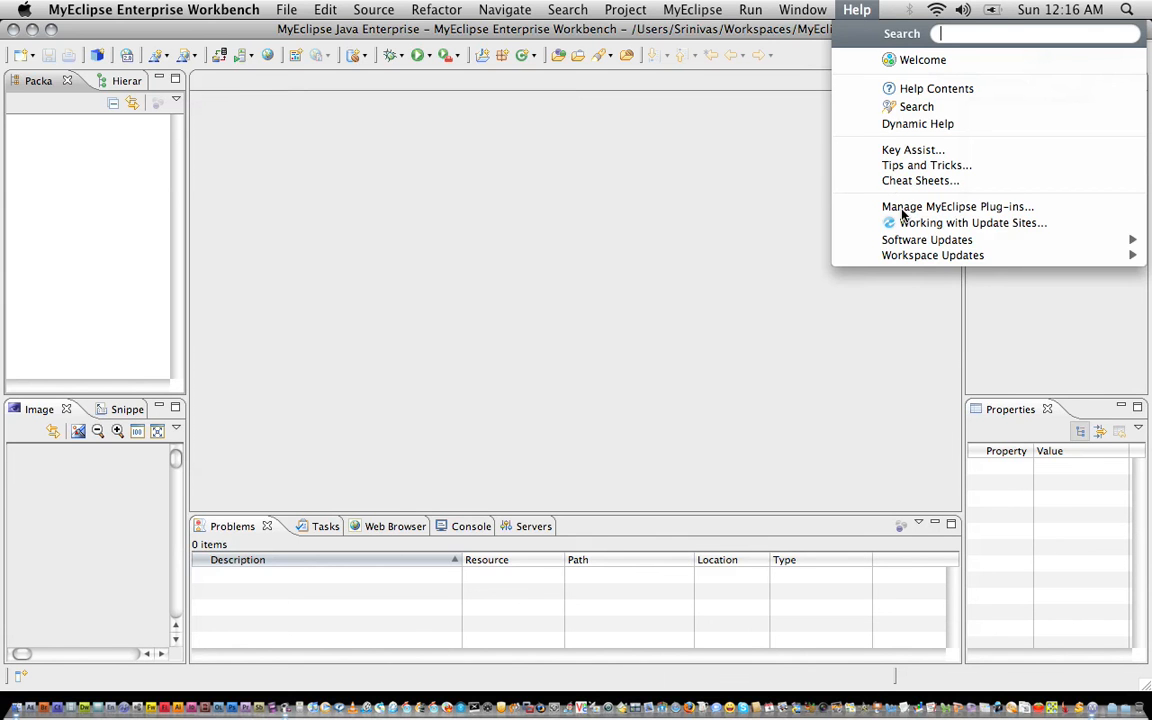
{"action": "mouse_move", "coordinate": [905, 241]}
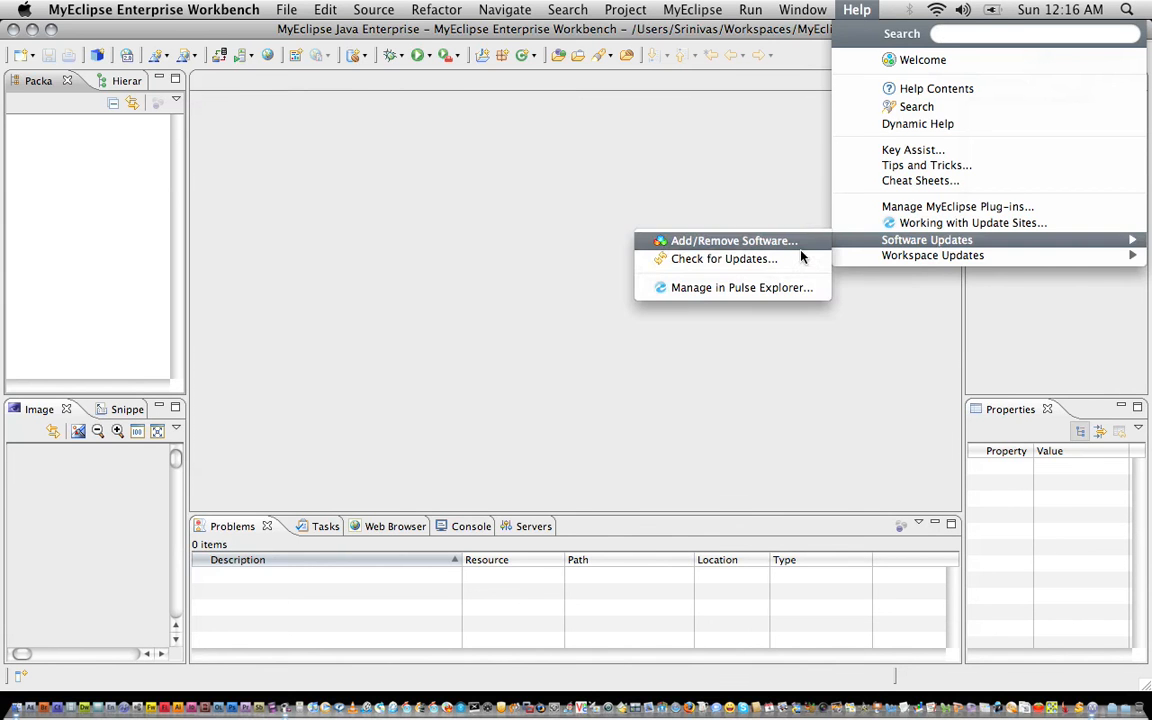
{"action": "left_click", "coordinate": [720, 224]}
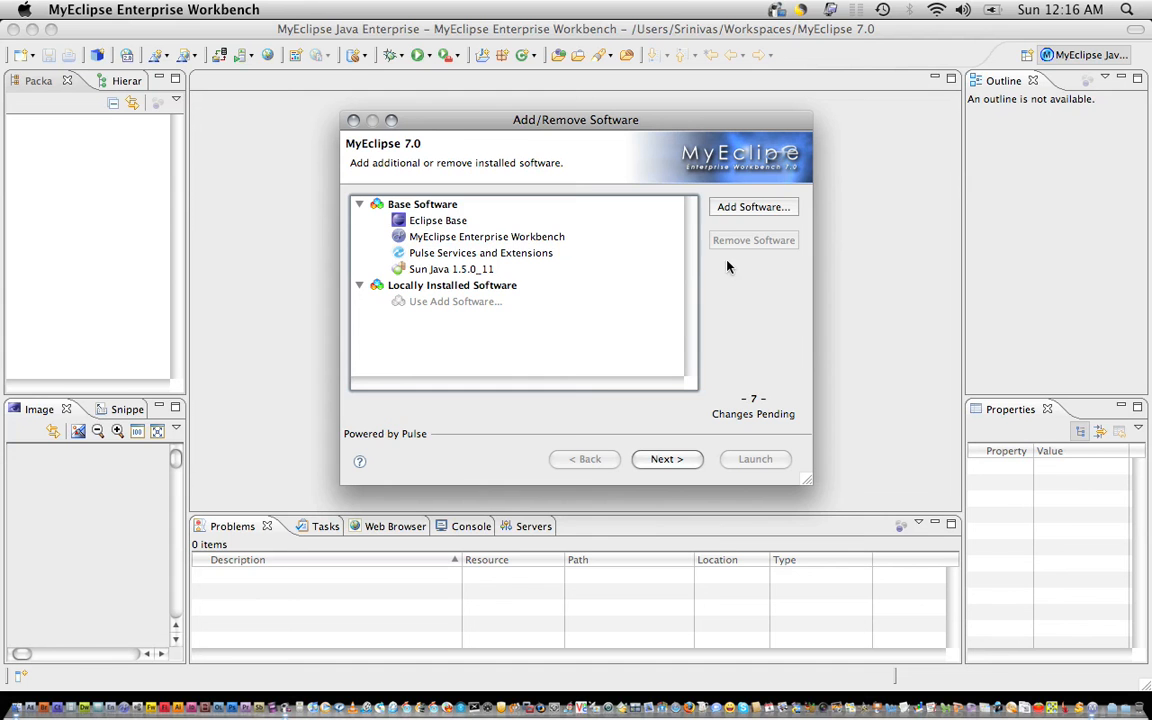
{"action": "left_click", "coordinate": [758, 208]}
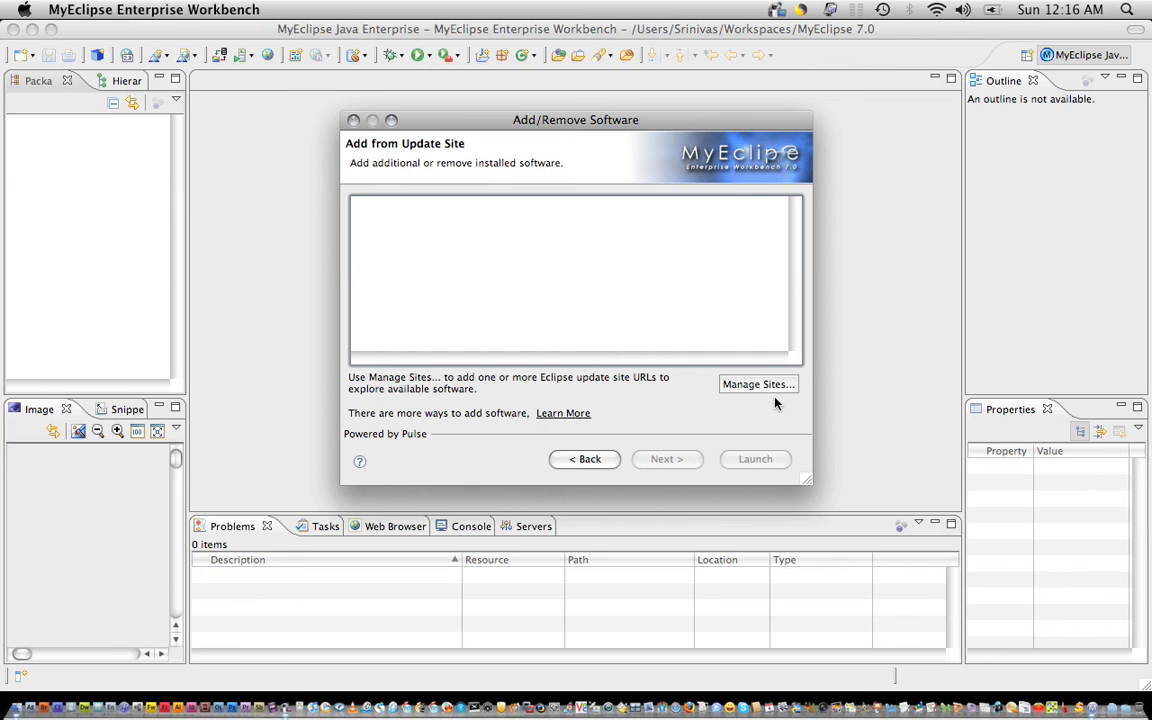
{"action": "left_click", "coordinate": [768, 390]}
{"action": "left_click", "coordinate": [775, 207]}
Set the local site location to the plug-in's com.adobe.flexbuilder.update.site folder in Applications.
{"action": "left_click", "coordinate": [714, 260]}
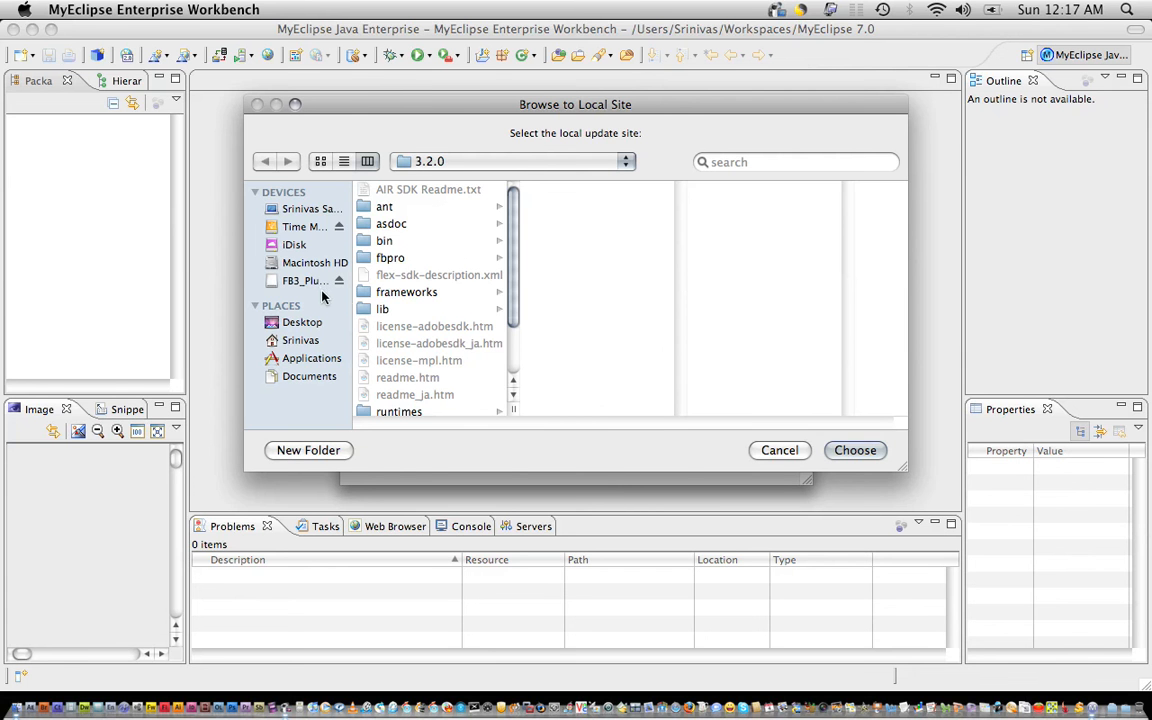
{"action": "left_click", "coordinate": [292, 279]}
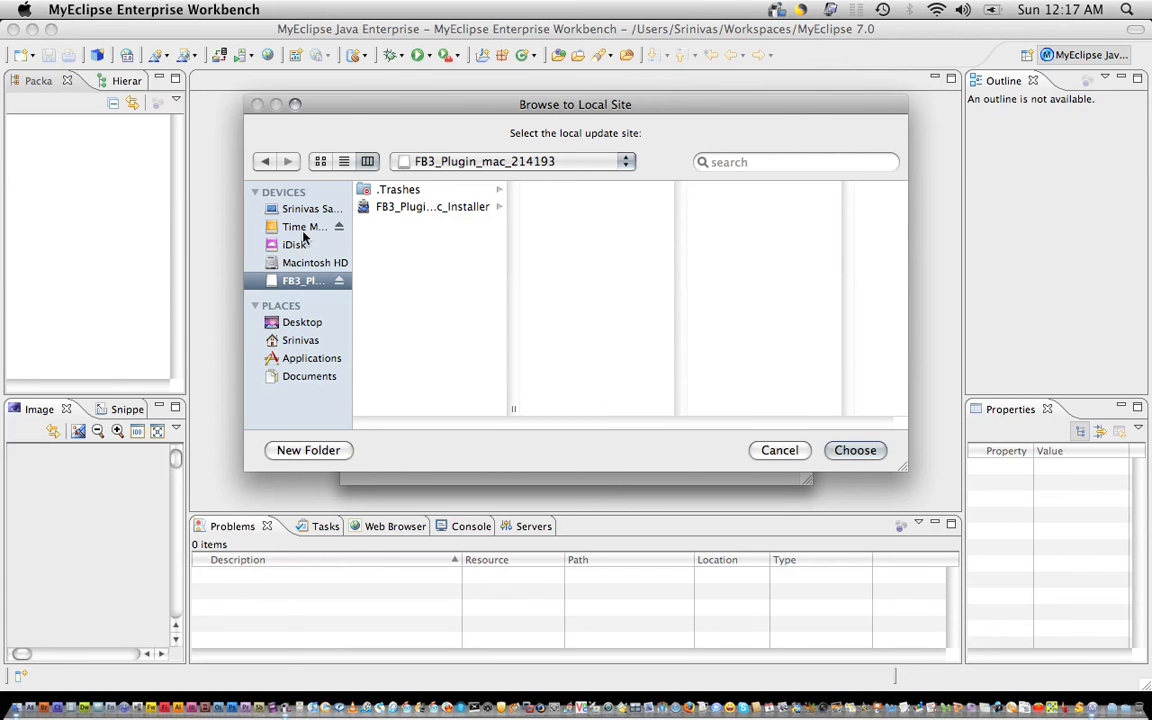
{"action": "left_click", "coordinate": [305, 359]}
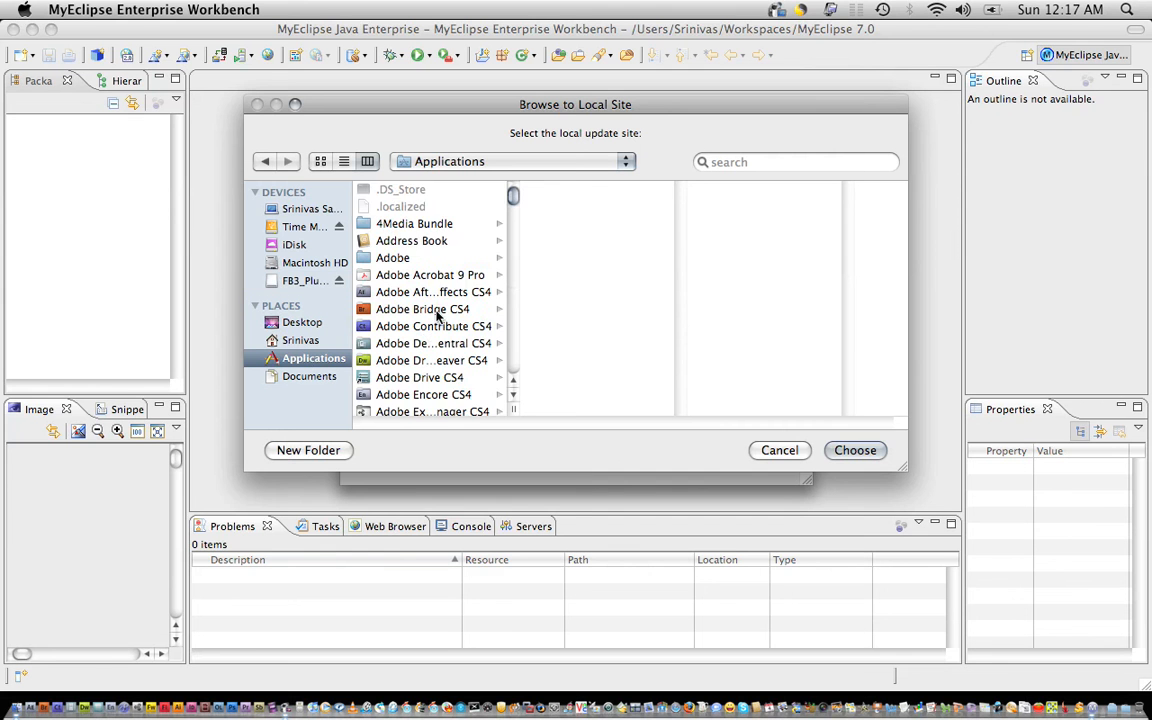
{"action": "scroll", "coordinate": [436, 316], "scroll_direction": "down", "scroll_amount": 3}
{"action": "left_click", "coordinate": [430, 388]}
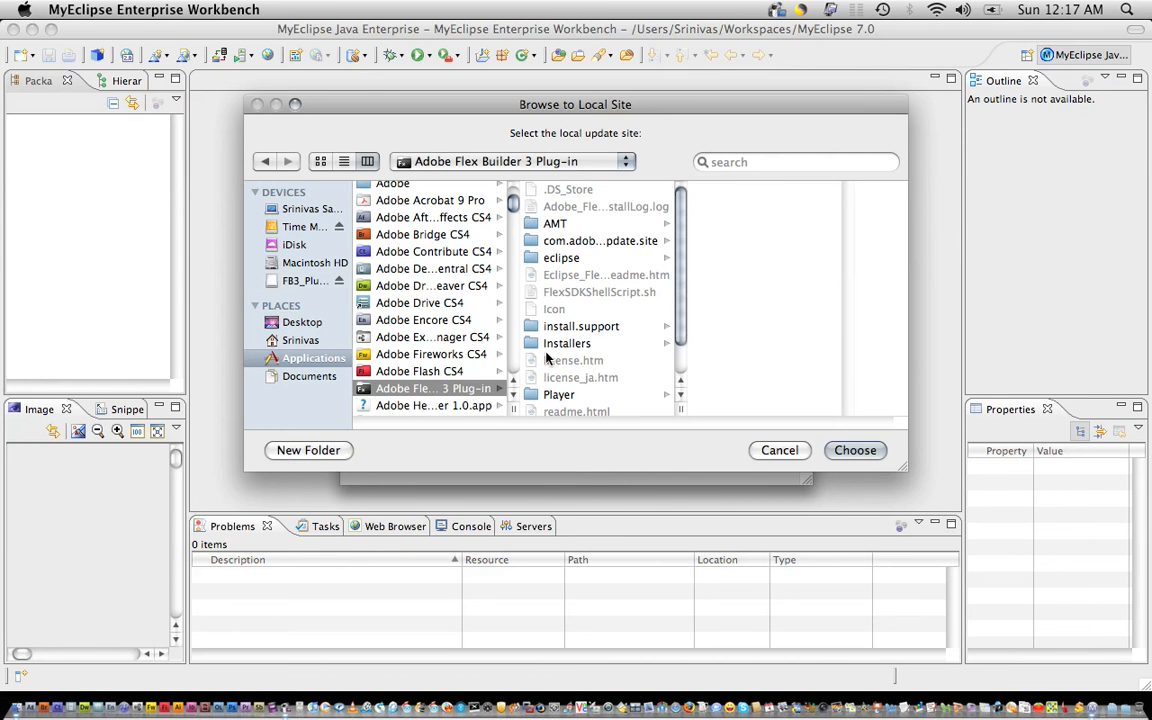
{"action": "left_click", "coordinate": [592, 241]}
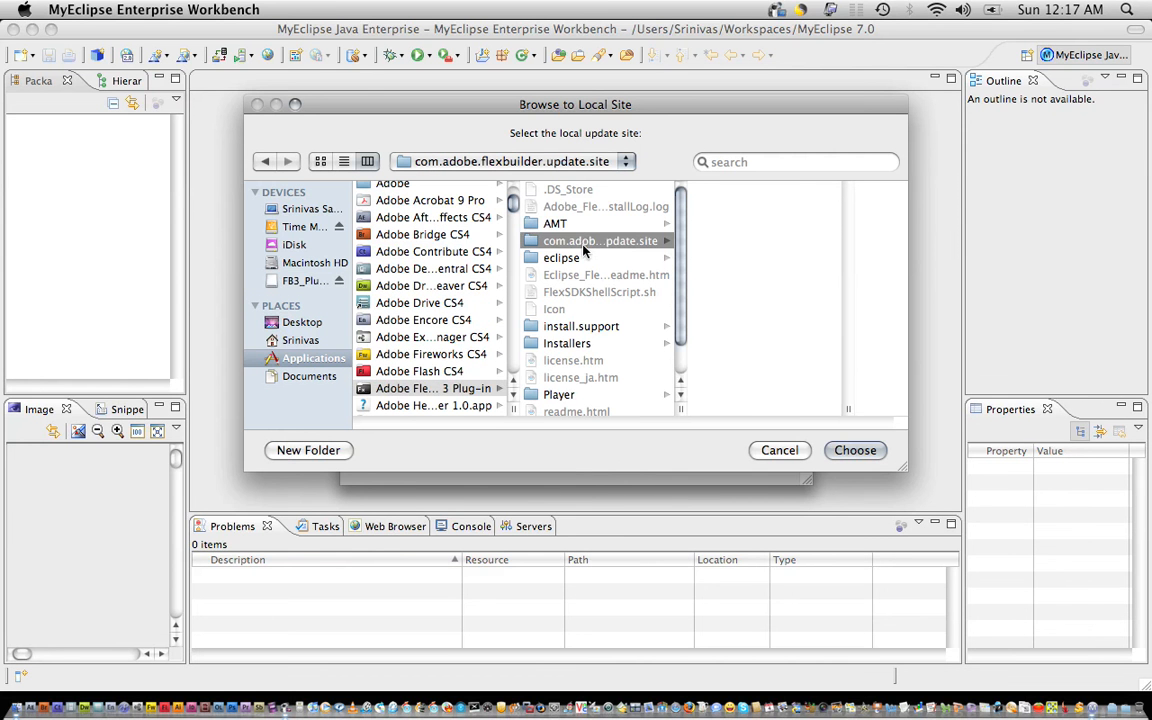
{"action": "left_click", "coordinate": [852, 455]}
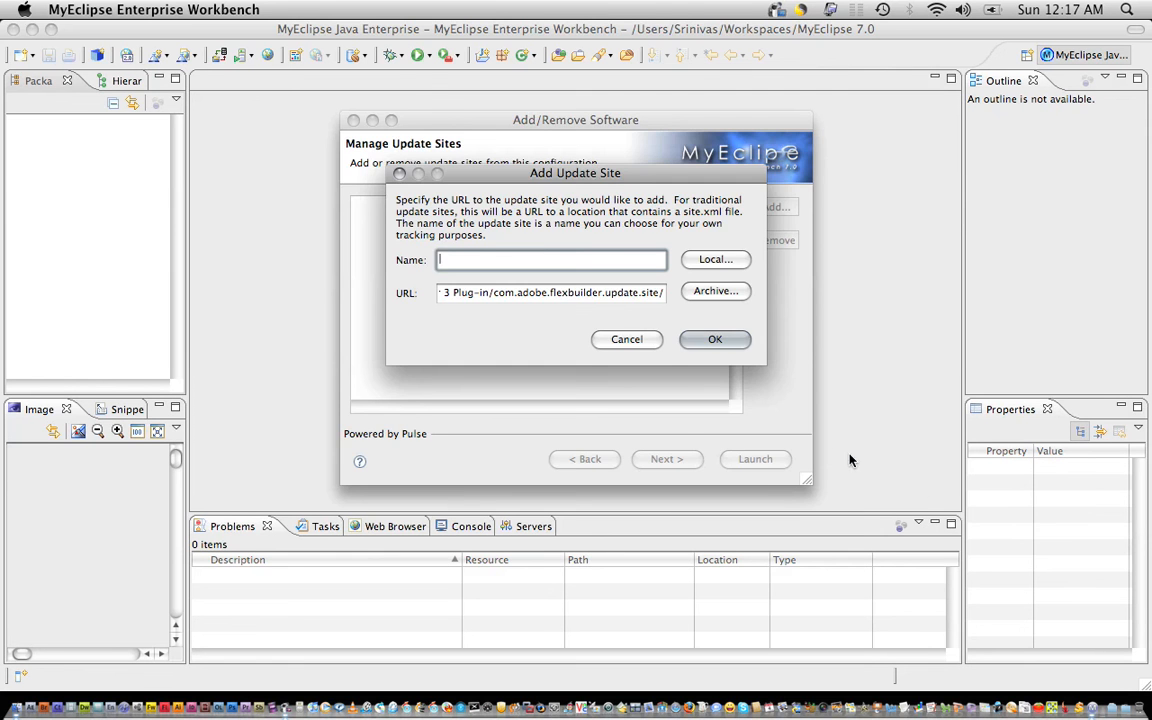
{"action": "left_click", "coordinate": [712, 262]}
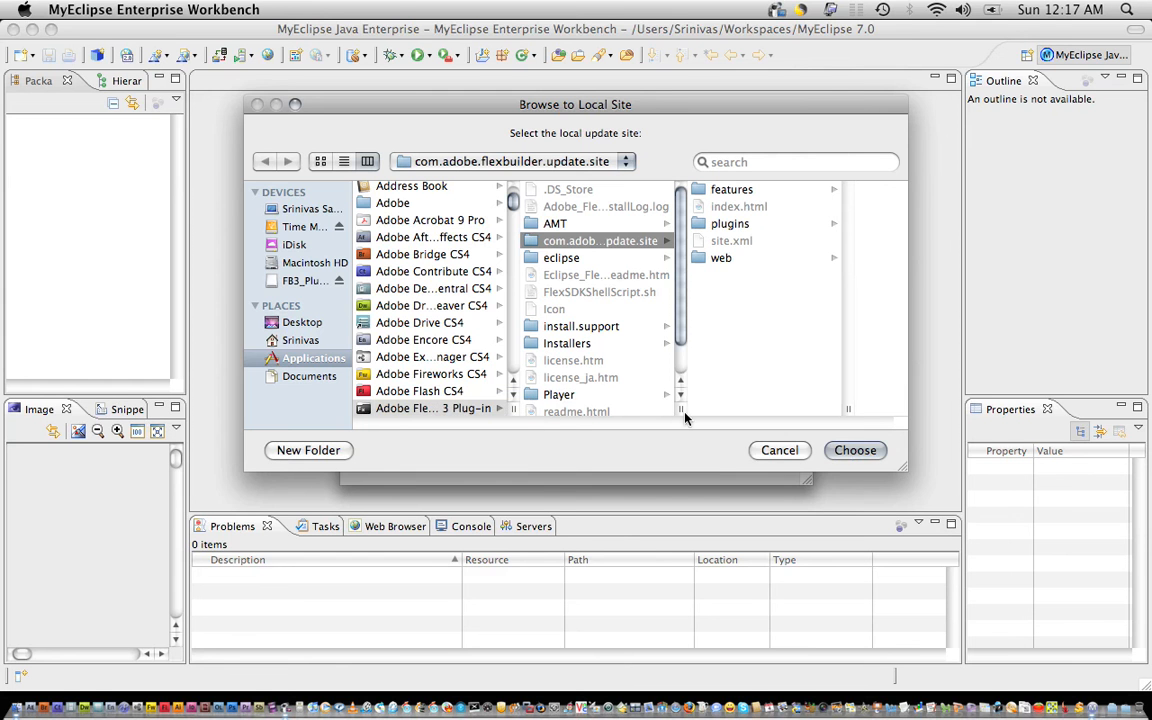
{"action": "left_click", "coordinate": [855, 450]}
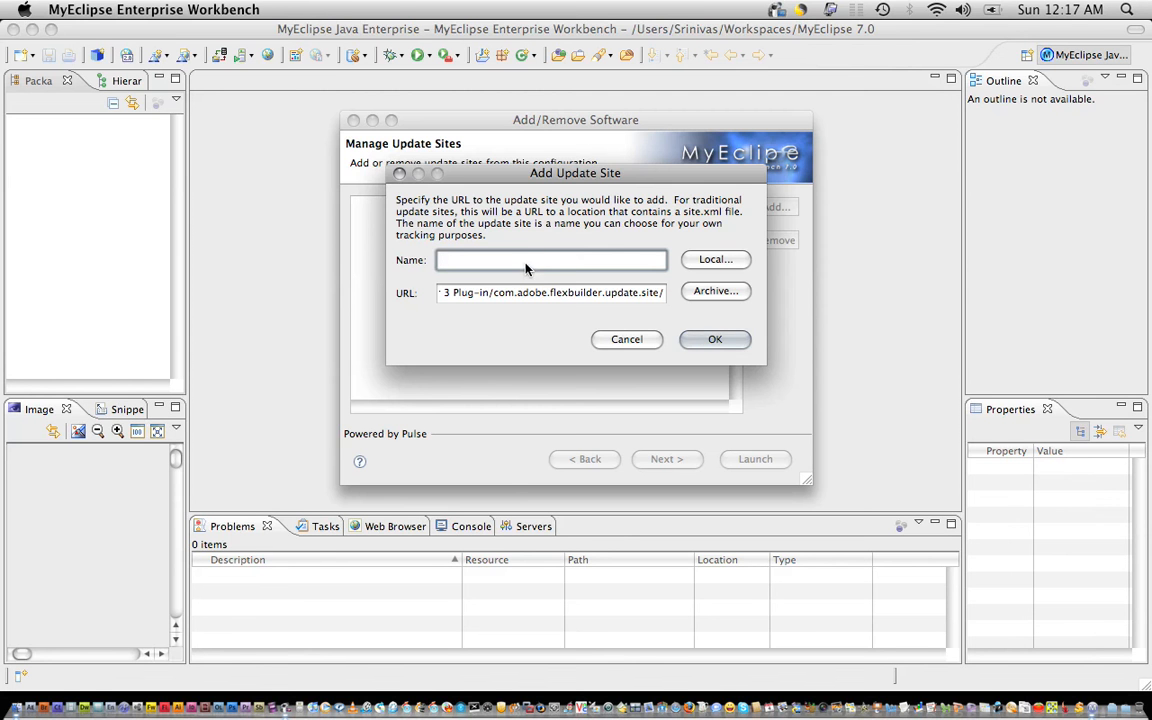
Name the update site 'Flex 3 Builder' and save it.
{"action": "type", "text": "Flex #"}
{"action": "type", "text": " Builder"}
{"action": "left_click", "coordinate": [473, 266]}
{"action": "key", "text": "BackSpace"}
{"action": "type", "text": "3"}
{"action": "left_click", "coordinate": [712, 340]}
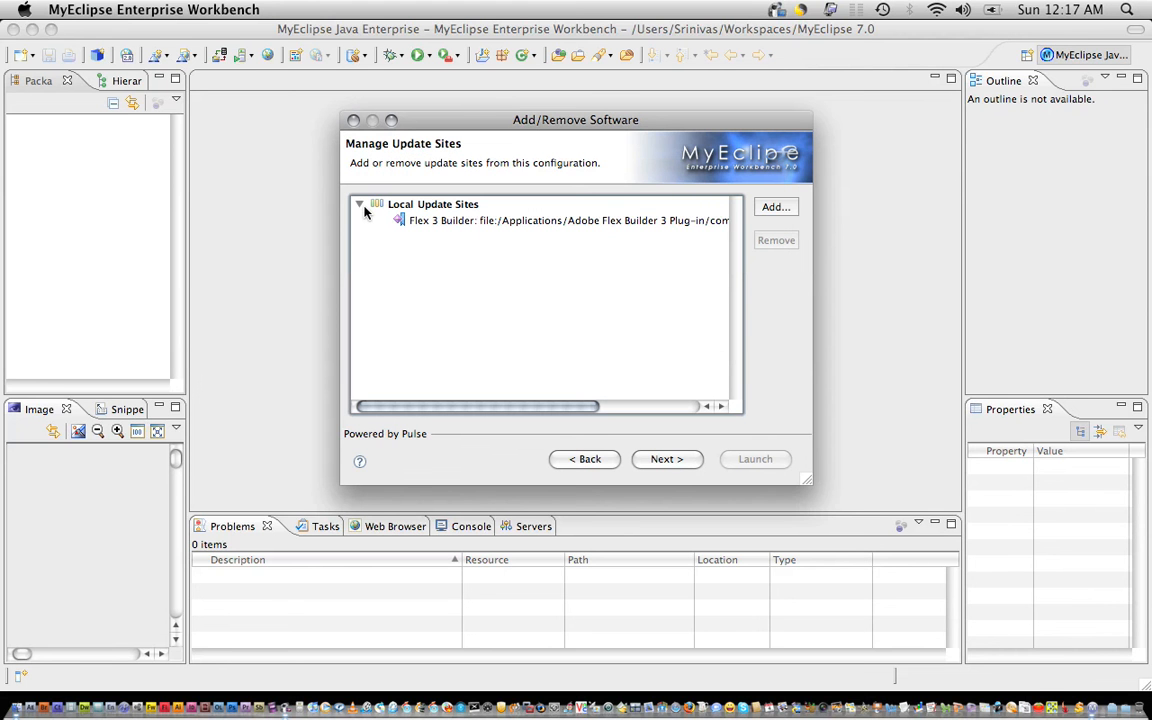
Queue the Adobe Flex Builder Core Feature for OS X for installation.
{"action": "left_click", "coordinate": [666, 460]}
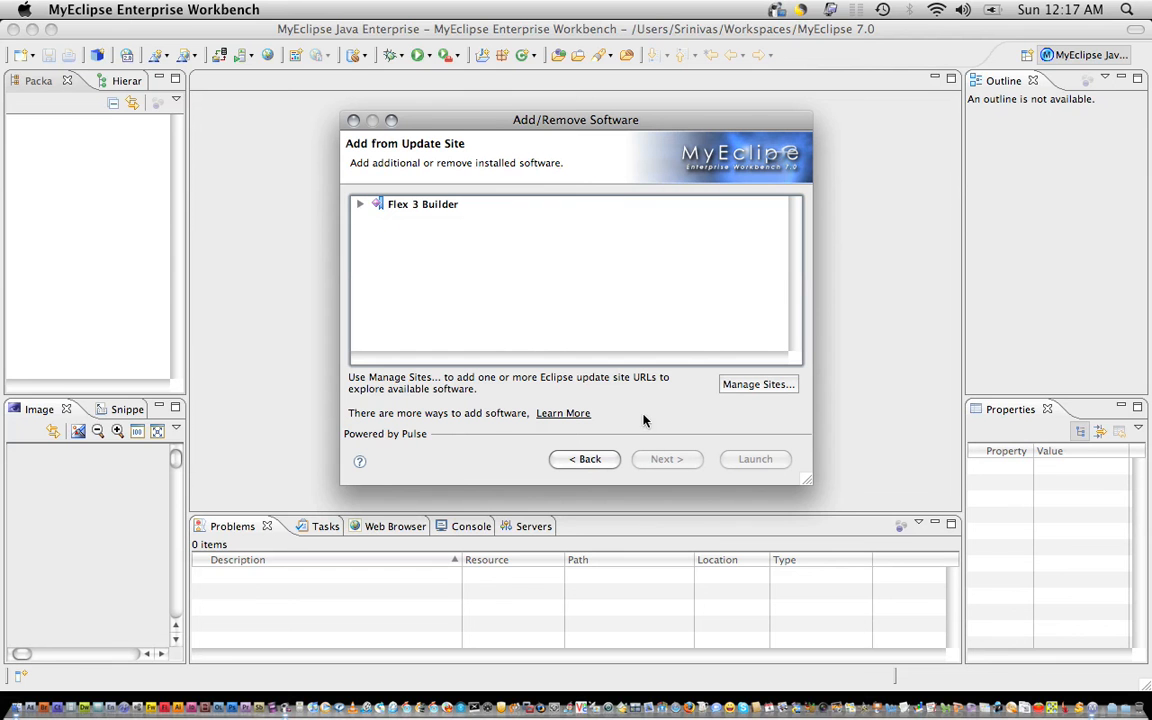
{"action": "left_click", "coordinate": [359, 204]}
{"action": "left_click", "coordinate": [381, 221]}
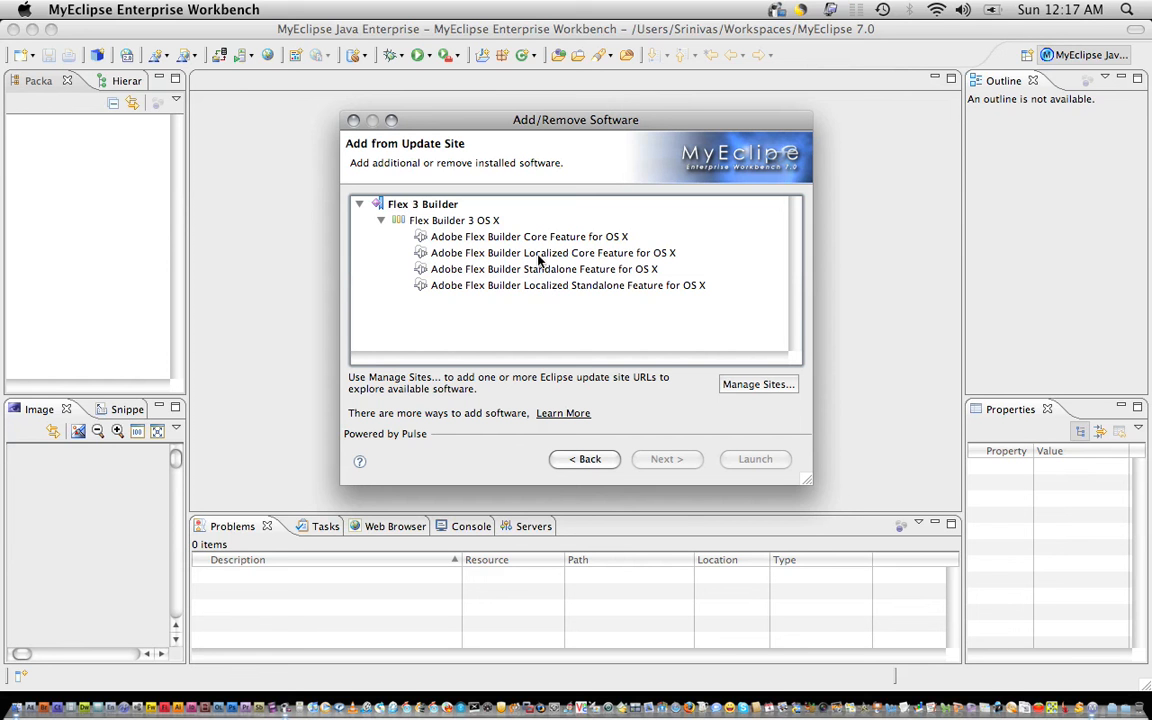
{"action": "left_click", "coordinate": [544, 242]}
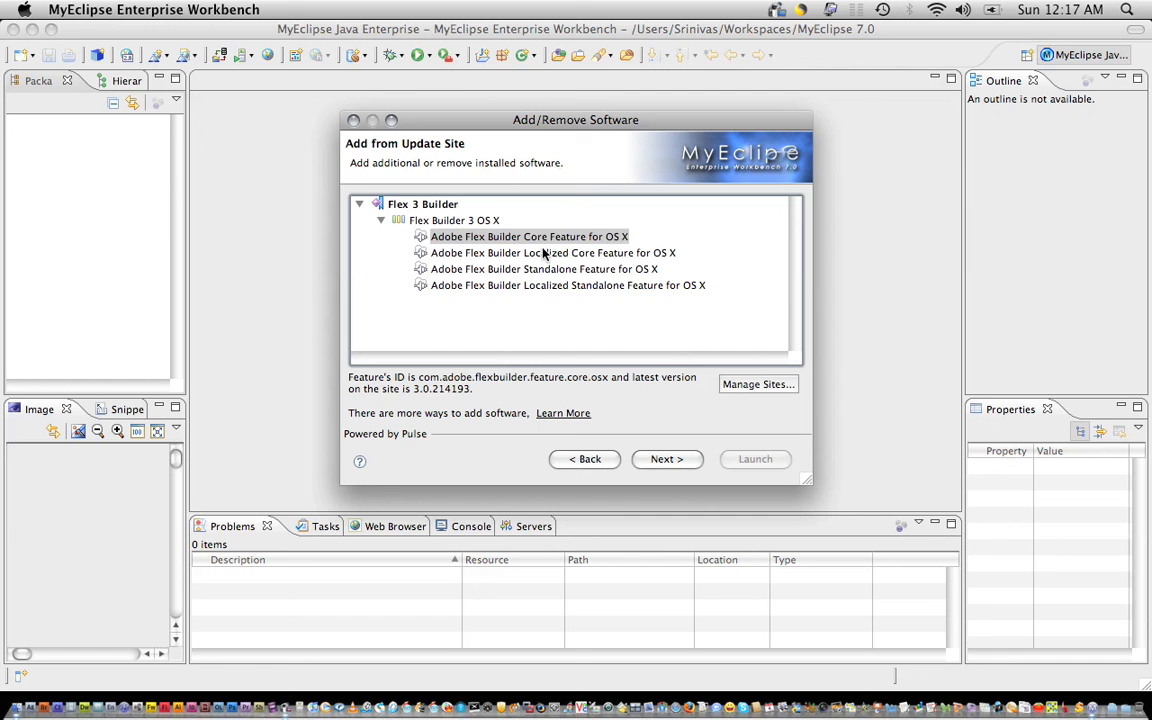
{"action": "left_click", "coordinate": [549, 254]}
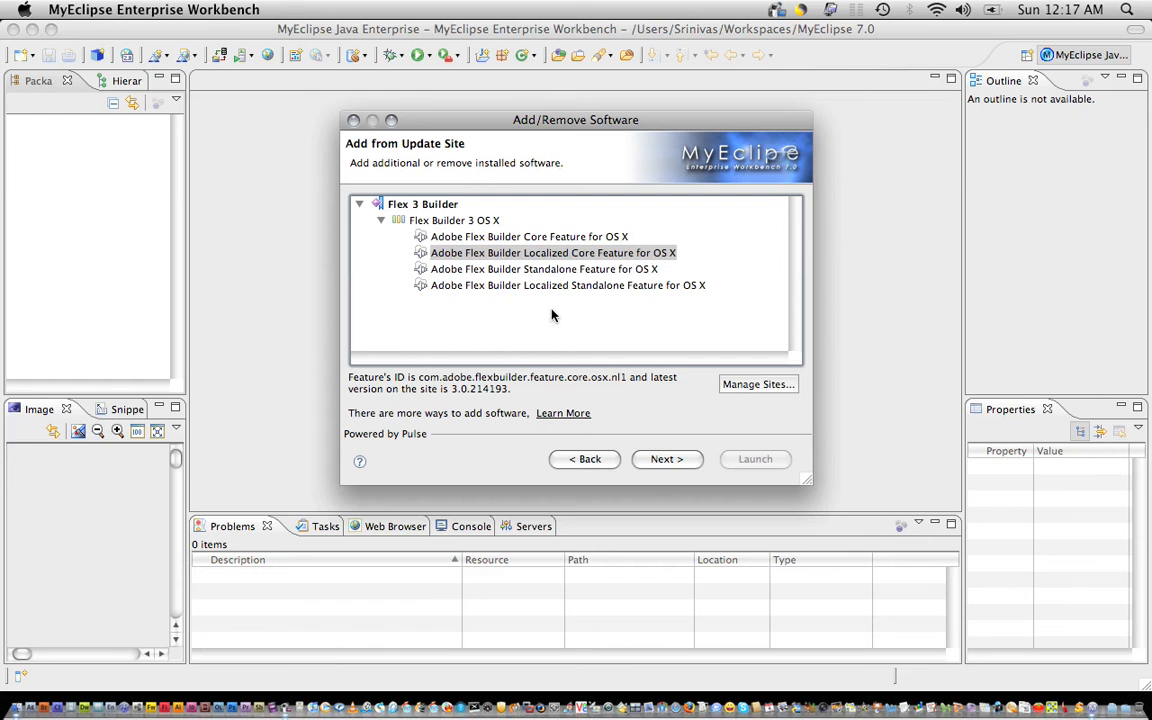
{"action": "left_click", "coordinate": [485, 236]}
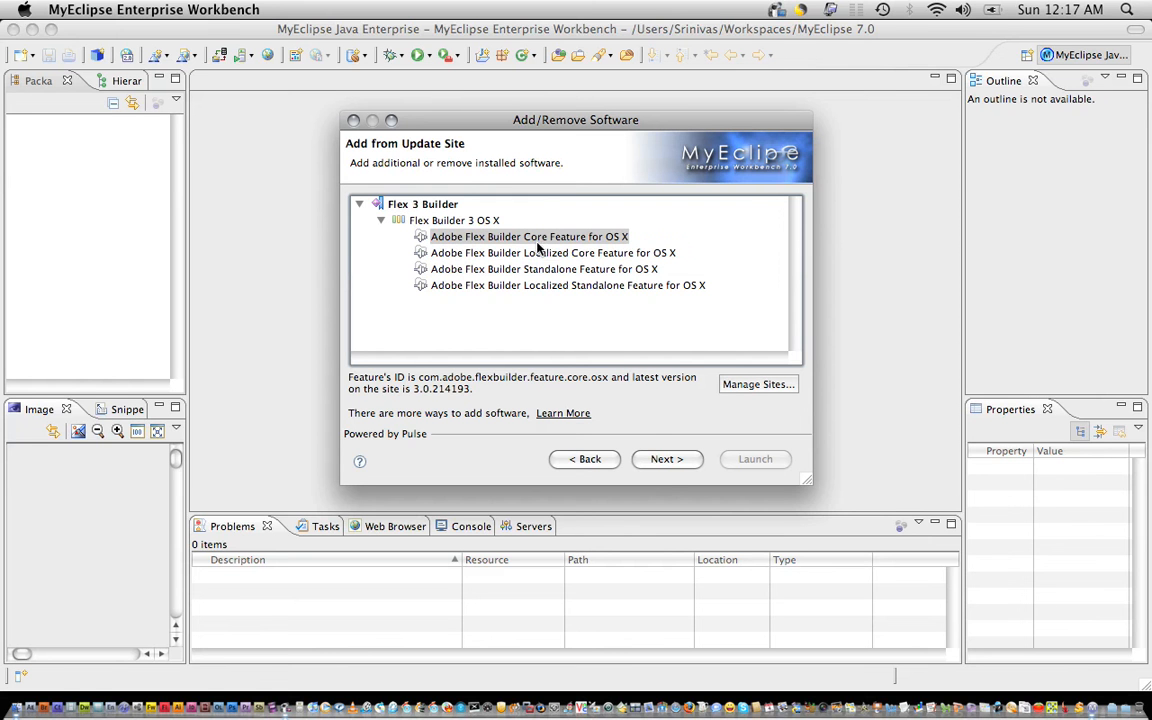
{"action": "left_click", "coordinate": [664, 461]}
Queue the Localized Core Feature for OS X from the Flex 3 Builder site.
{"action": "left_click", "coordinate": [740, 208]}
{"action": "left_click", "coordinate": [360, 205]}
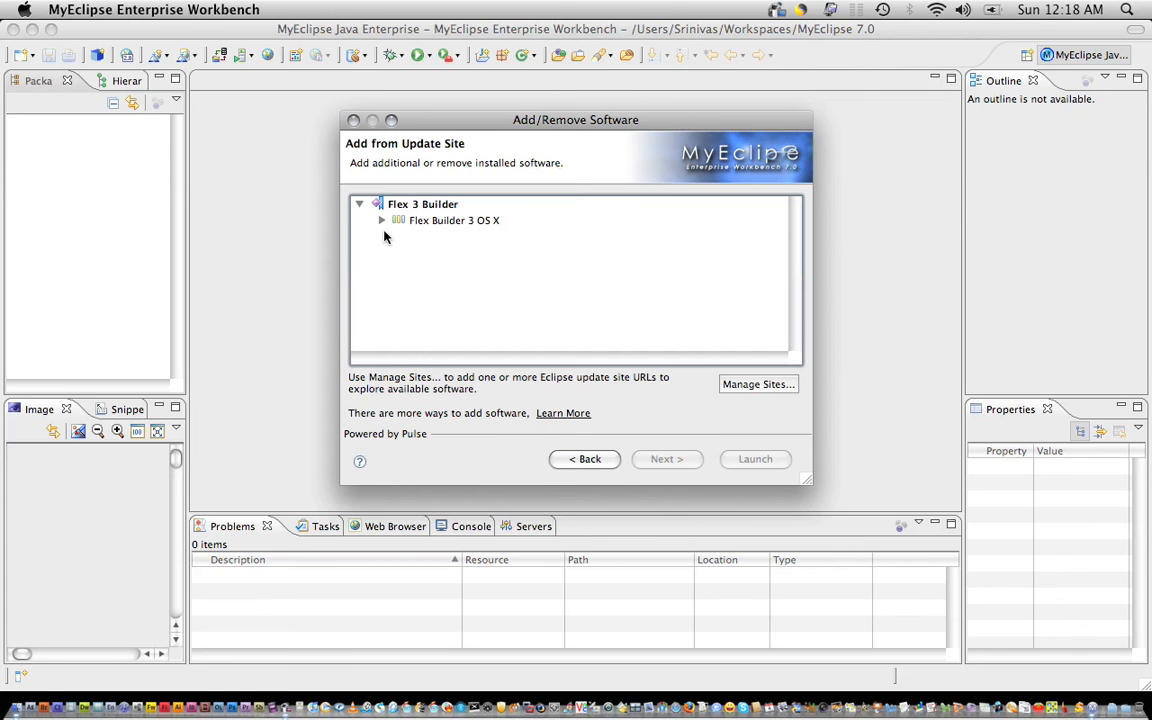
{"action": "left_click", "coordinate": [382, 222]}
{"action": "left_click", "coordinate": [430, 252]}
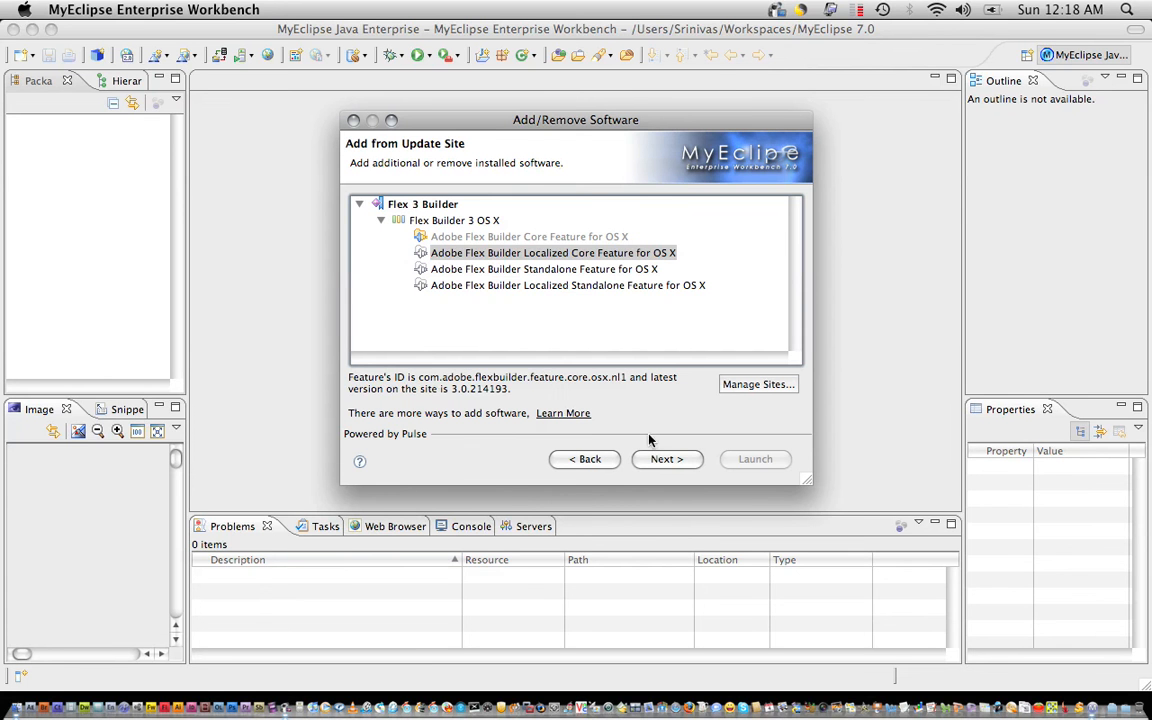
{"action": "left_click", "coordinate": [667, 460]}
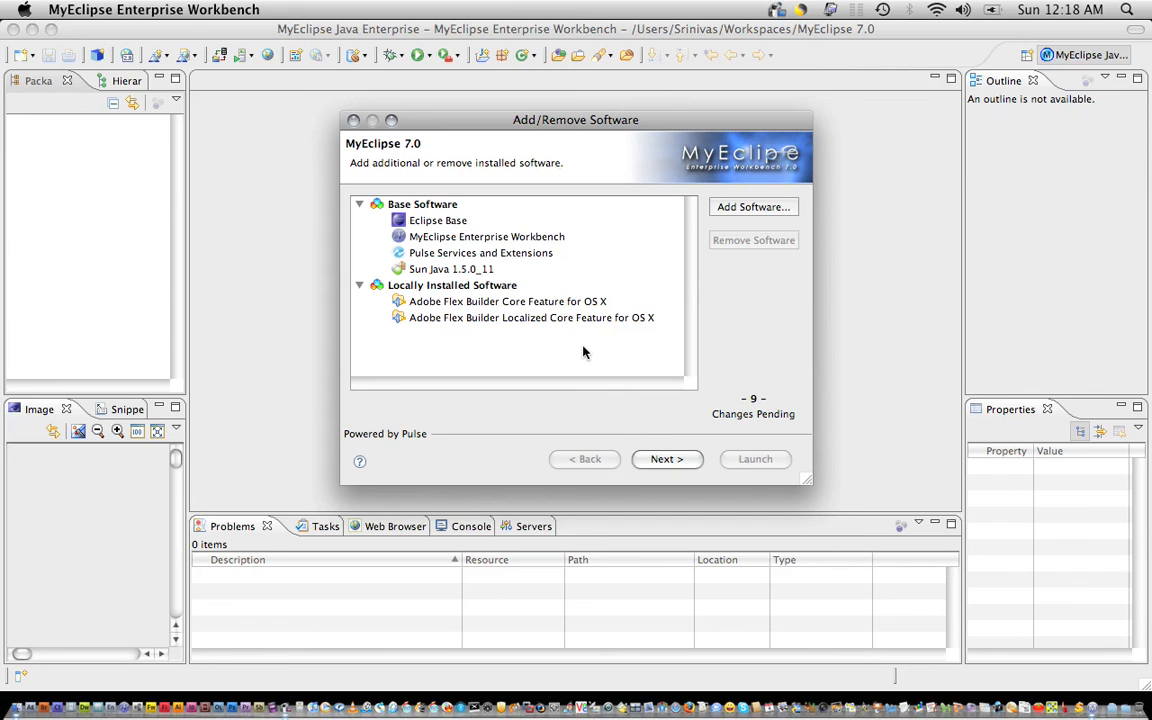
Queue the Standalone Feature for OS X for installation.
{"action": "left_click", "coordinate": [748, 207]}
{"action": "left_click", "coordinate": [360, 205]}
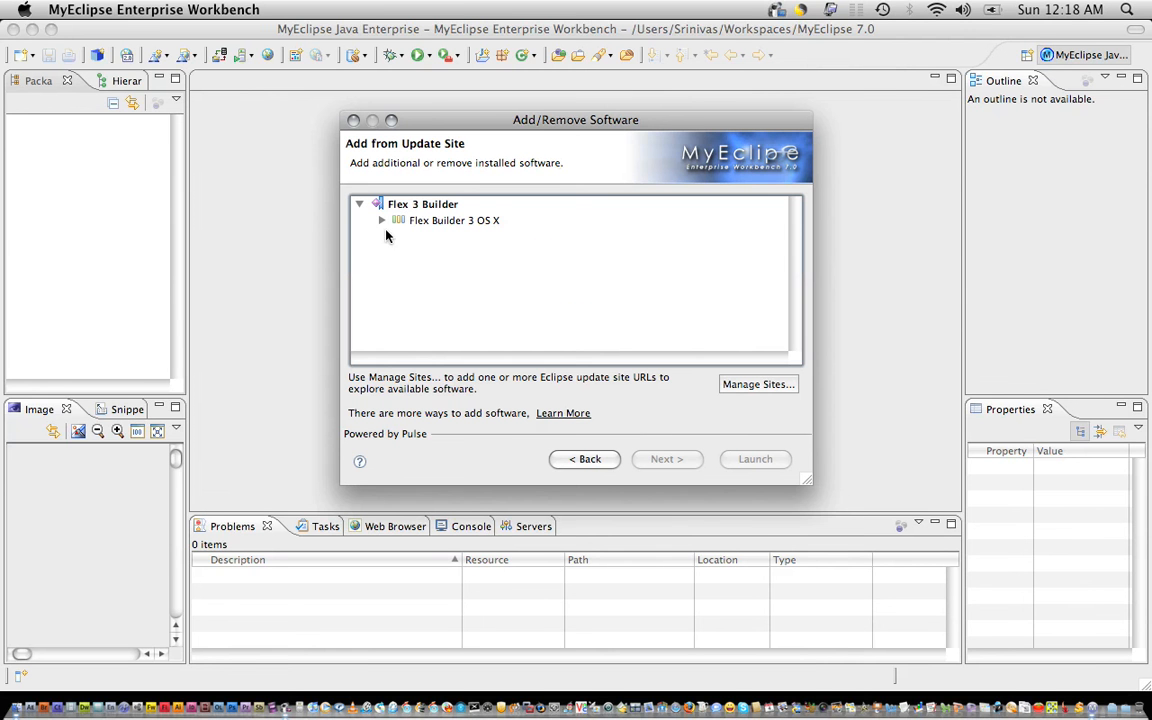
{"action": "left_click", "coordinate": [381, 220]}
{"action": "left_click", "coordinate": [477, 270]}
{"action": "left_click", "coordinate": [489, 291]}
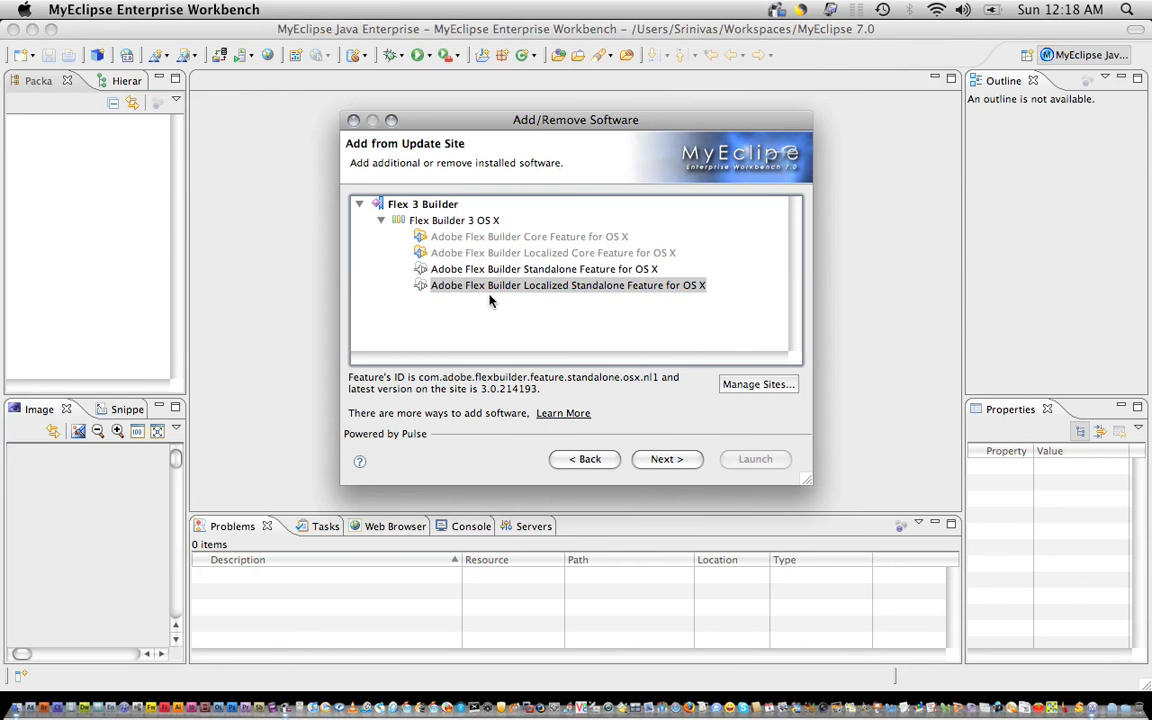
{"action": "left_click", "coordinate": [492, 273]}
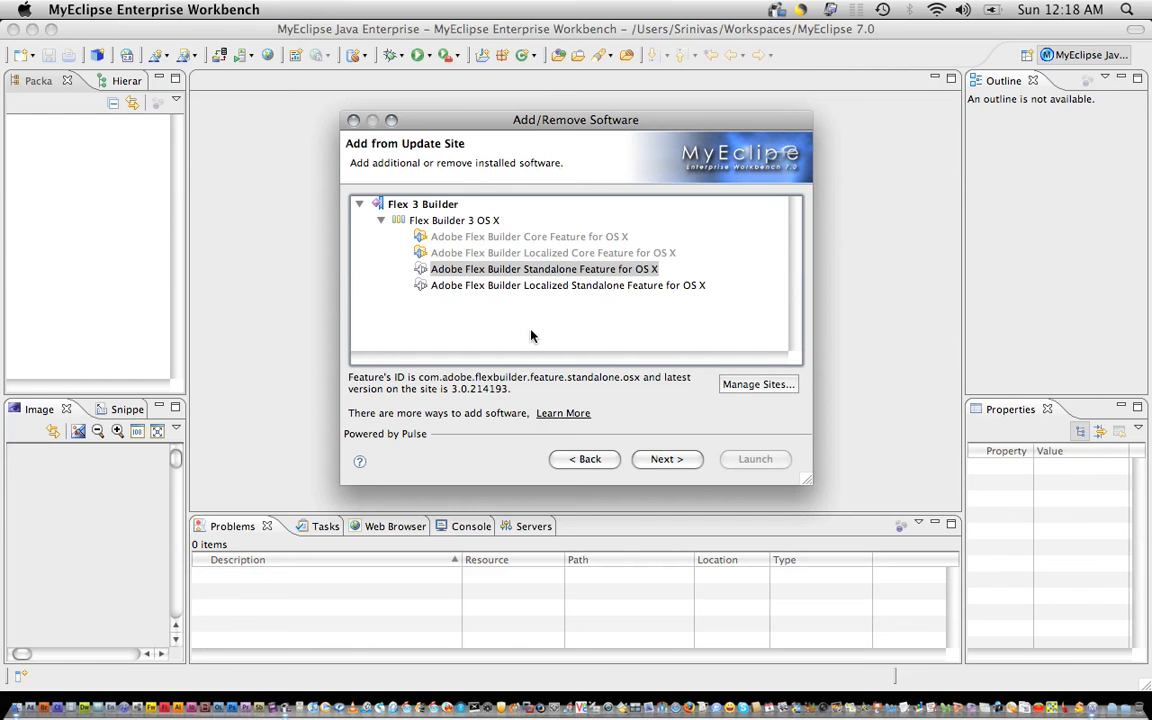
{"action": "left_click", "coordinate": [662, 462]}
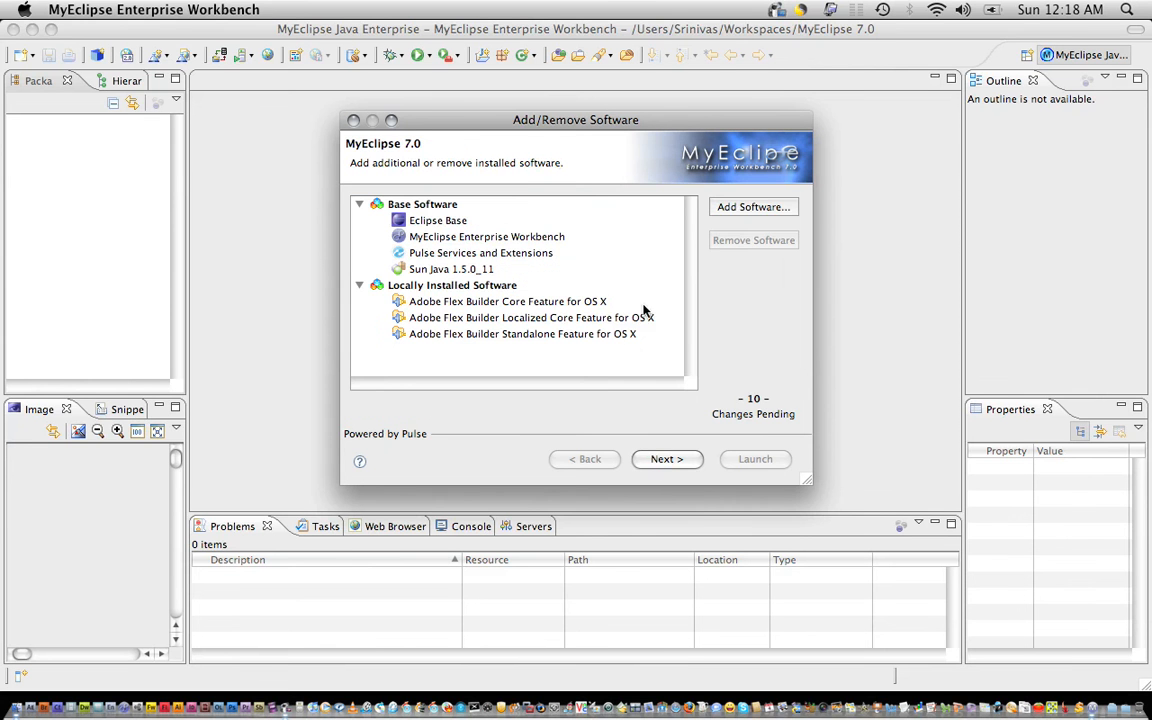
Queue the Localized Standalone Feature for OS X and validate the 11 pending changes.
{"action": "left_click", "coordinate": [745, 210]}
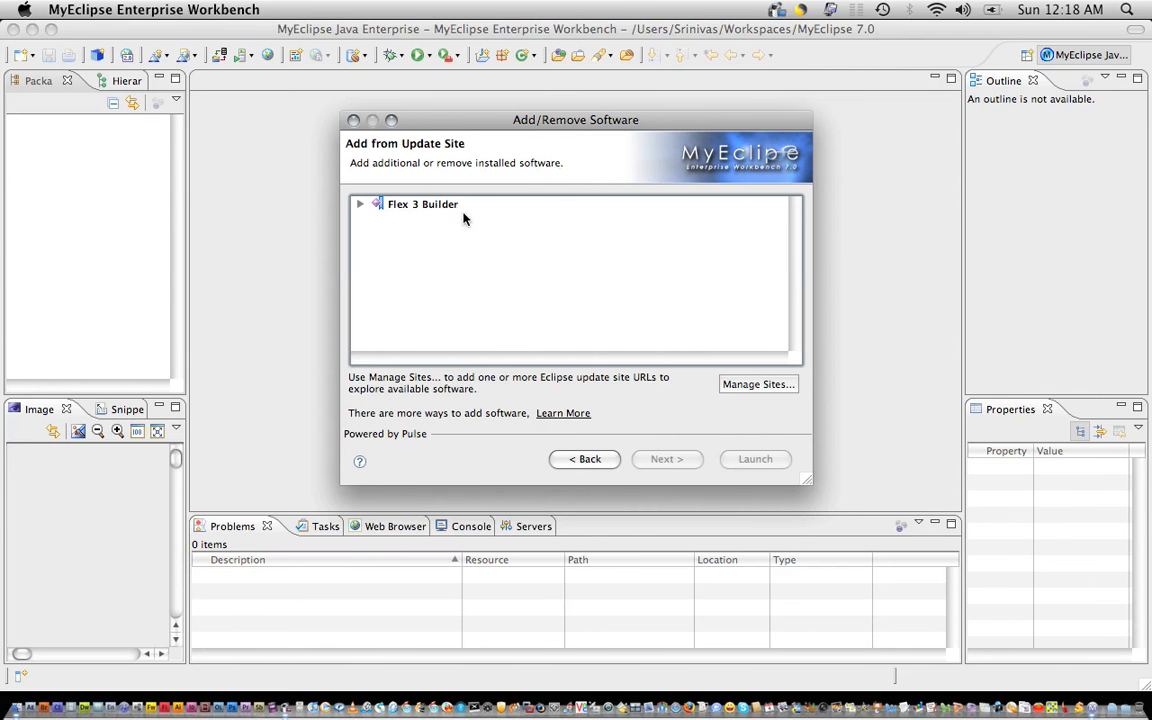
{"action": "left_click", "coordinate": [358, 205]}
{"action": "left_click", "coordinate": [395, 221]}
{"action": "left_click", "coordinate": [381, 220]}
{"action": "left_click", "coordinate": [470, 286]}
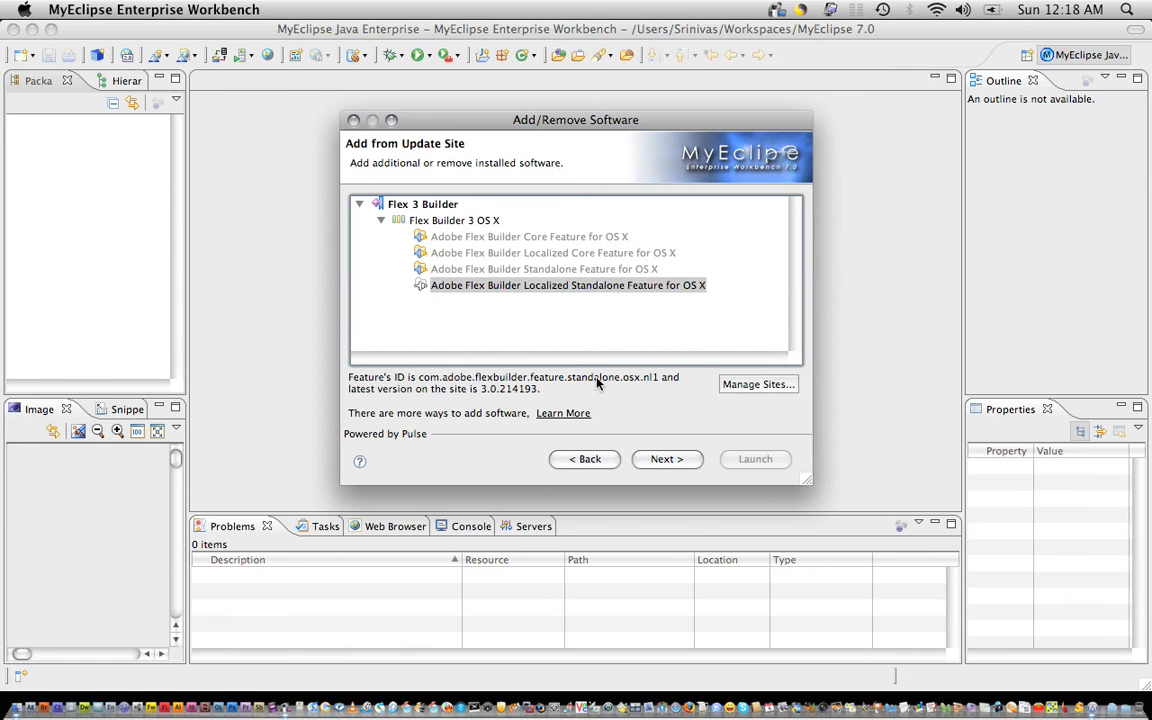
{"action": "left_click", "coordinate": [676, 466]}
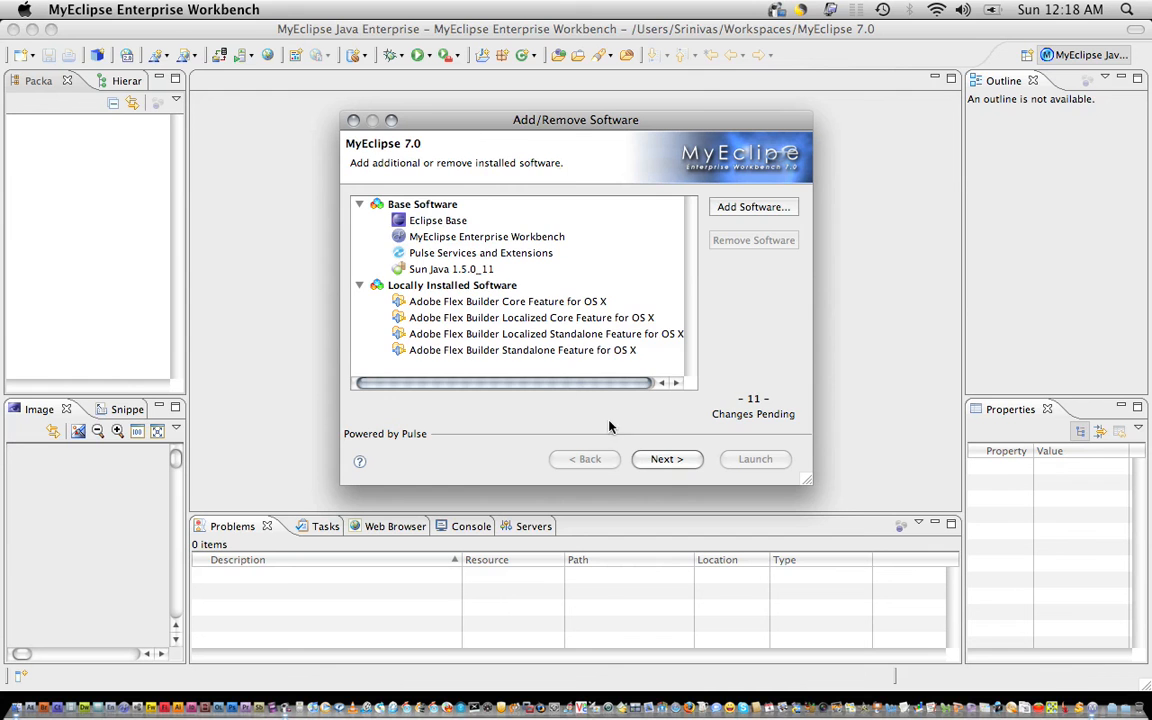
{"action": "left_click", "coordinate": [662, 460]}
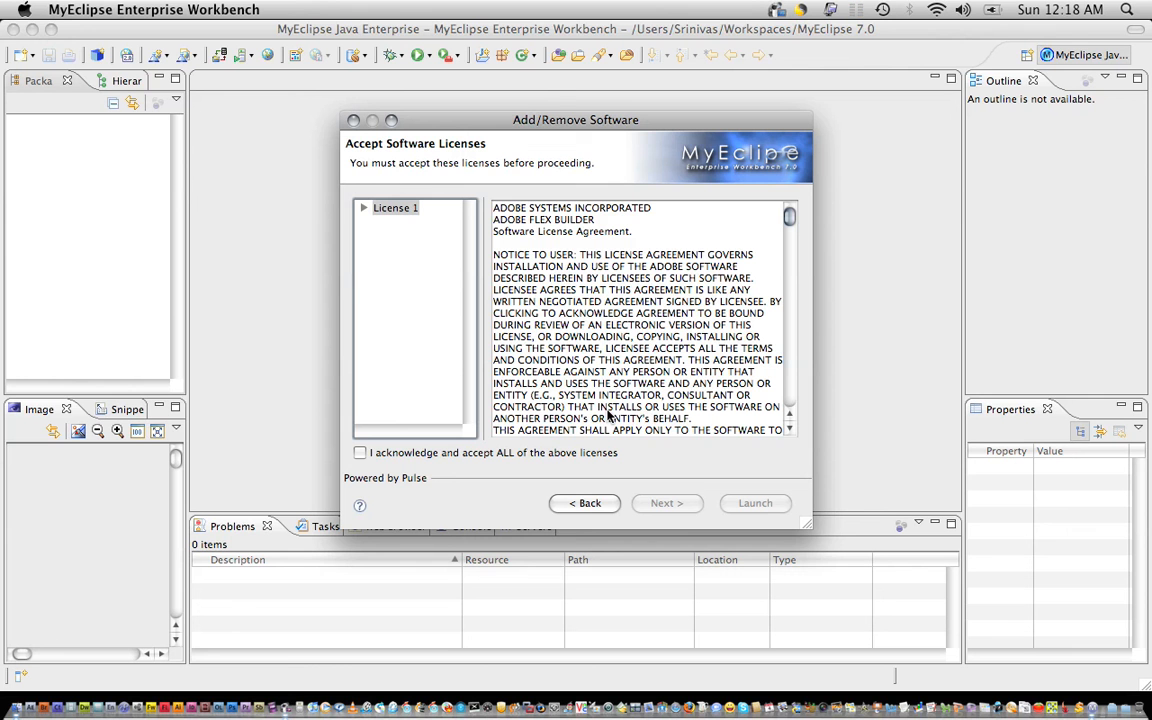
Accept all the Adobe license agreements and start installing the Flex Builder features.
{"action": "left_click", "coordinate": [576, 452]}
{"action": "left_click", "coordinate": [641, 506]}
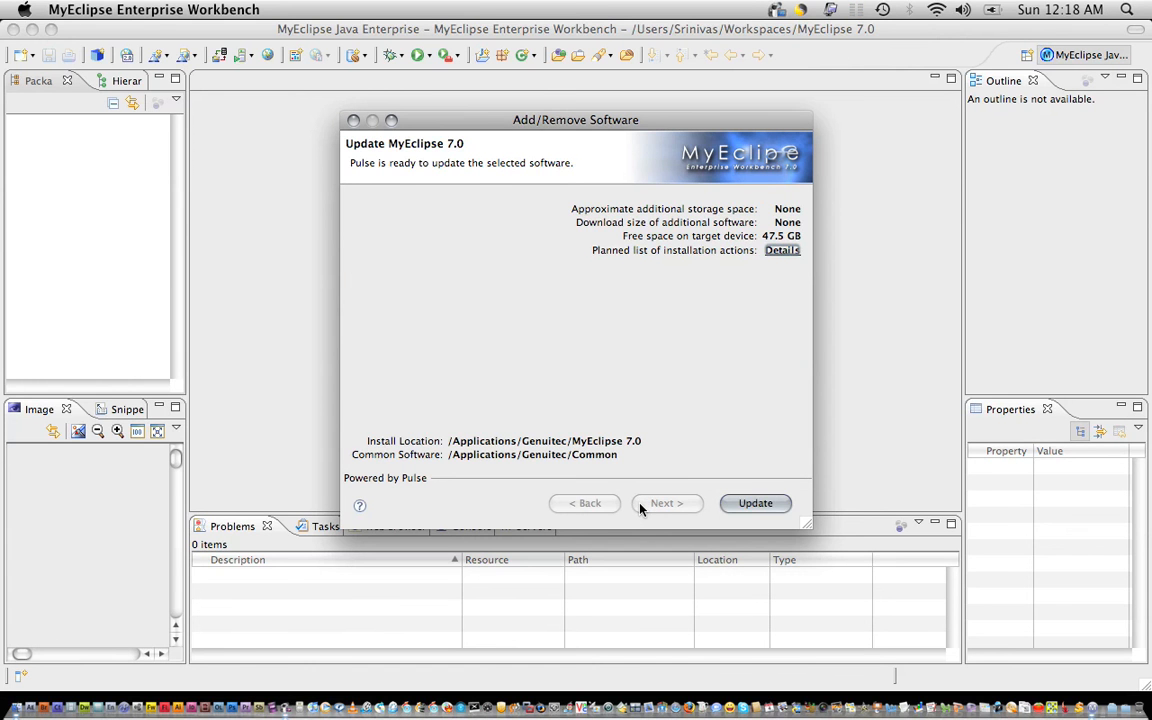
{"action": "left_click", "coordinate": [740, 508]}
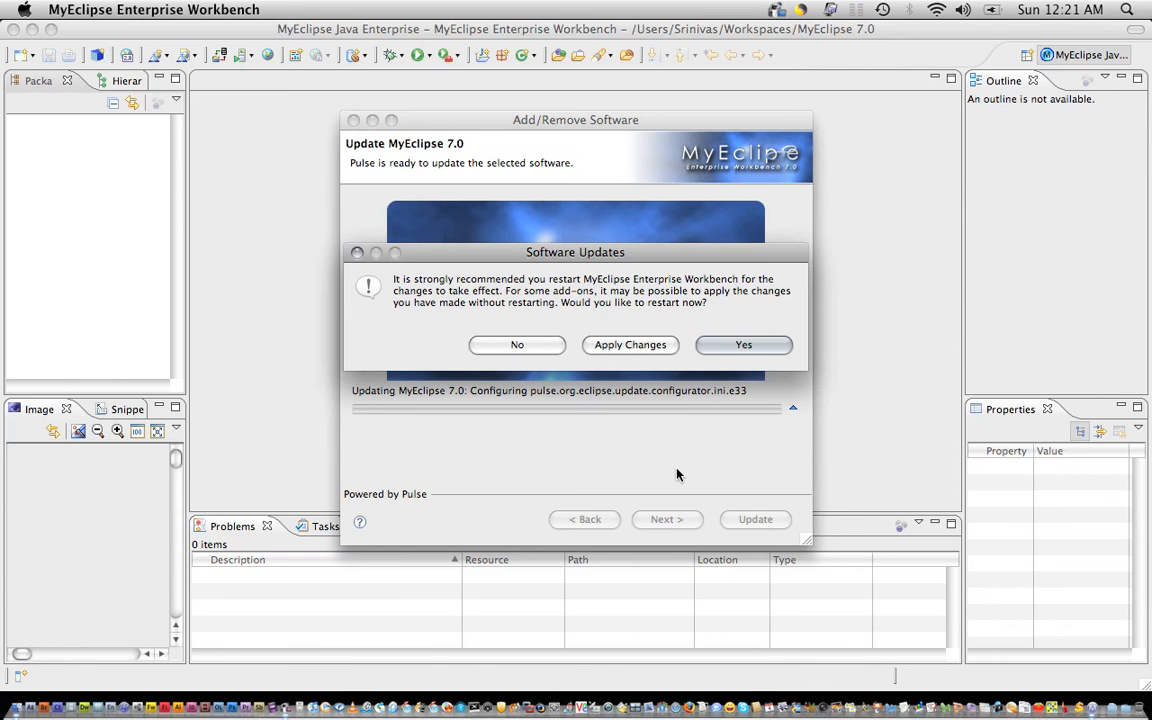
Restart the workbench and check the Help menu for the new Flex Builder entries.
{"action": "left_click", "coordinate": [728, 350]}
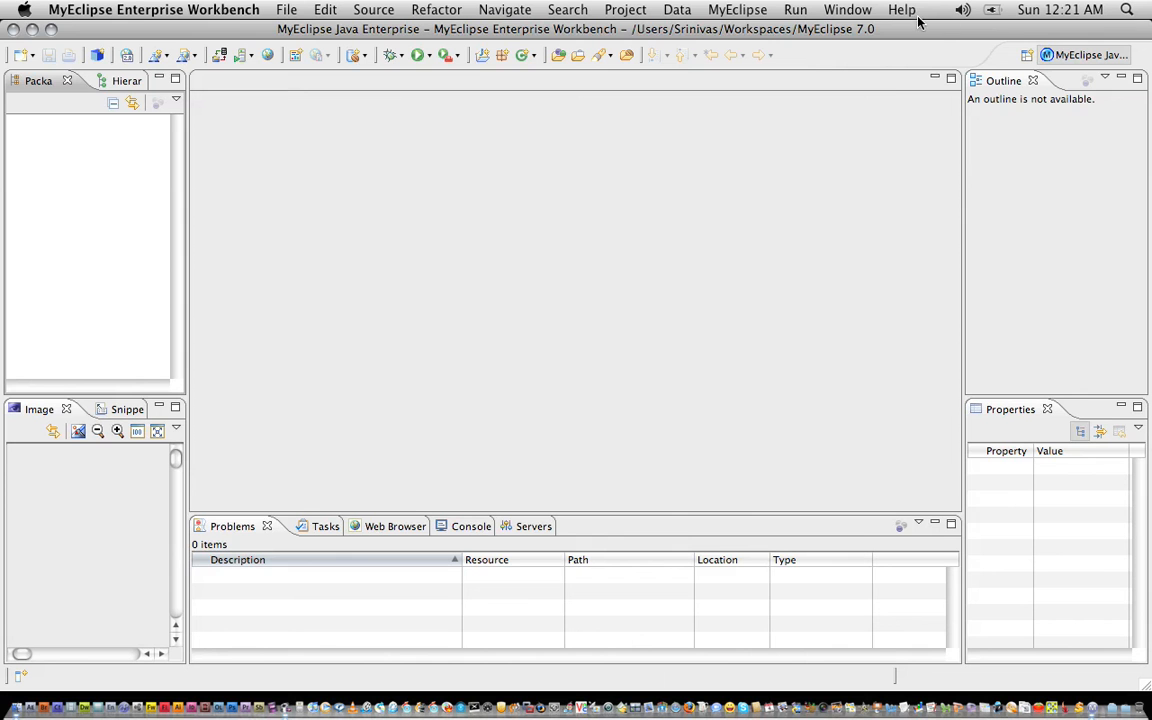
{"action": "left_click", "coordinate": [914, 12]}
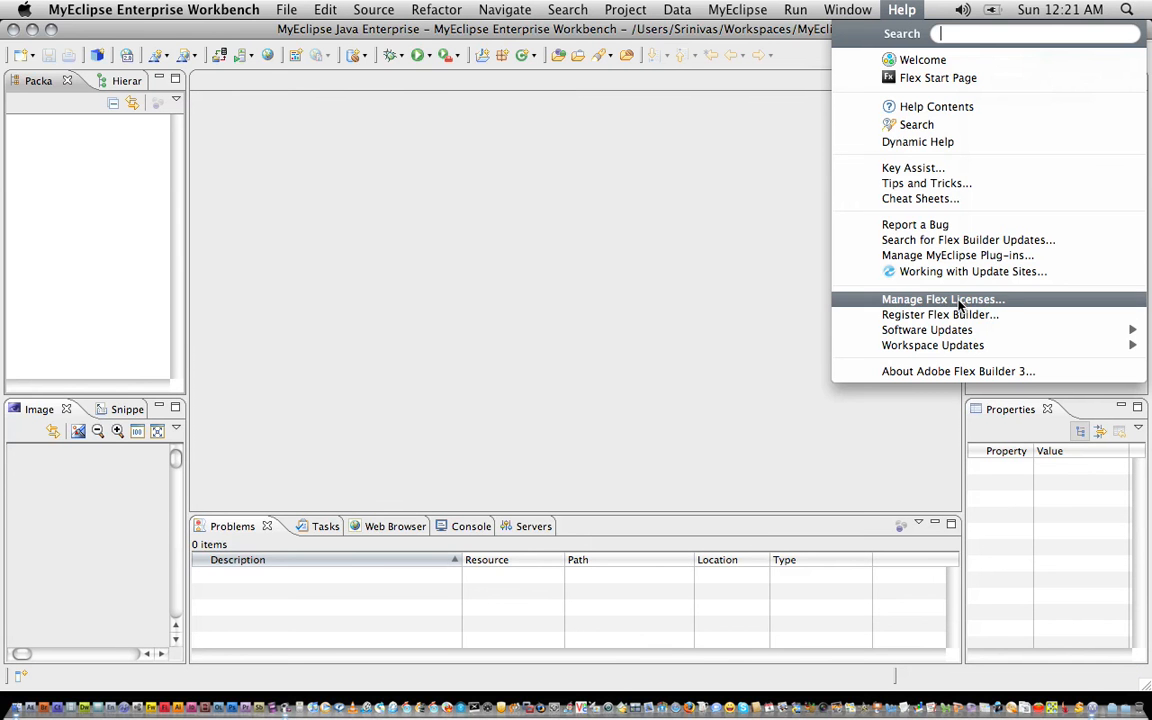
{"action": "mouse_move", "coordinate": [958, 334]}
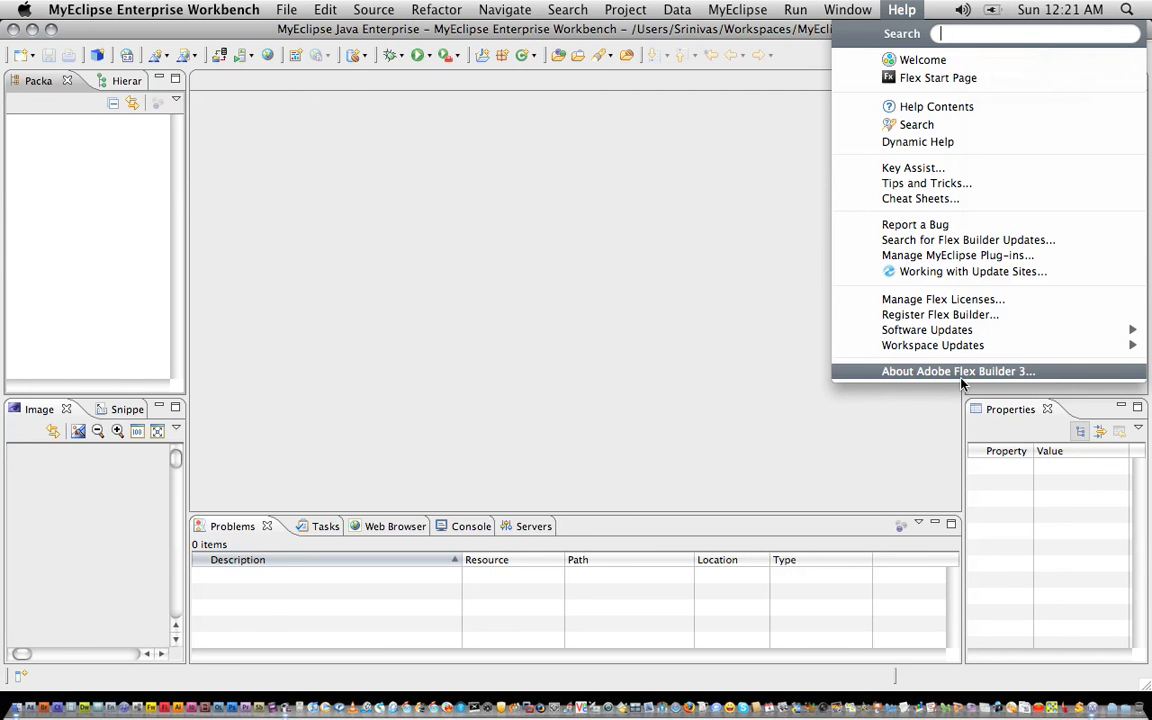
{"action": "mouse_move", "coordinate": [203, 16]}
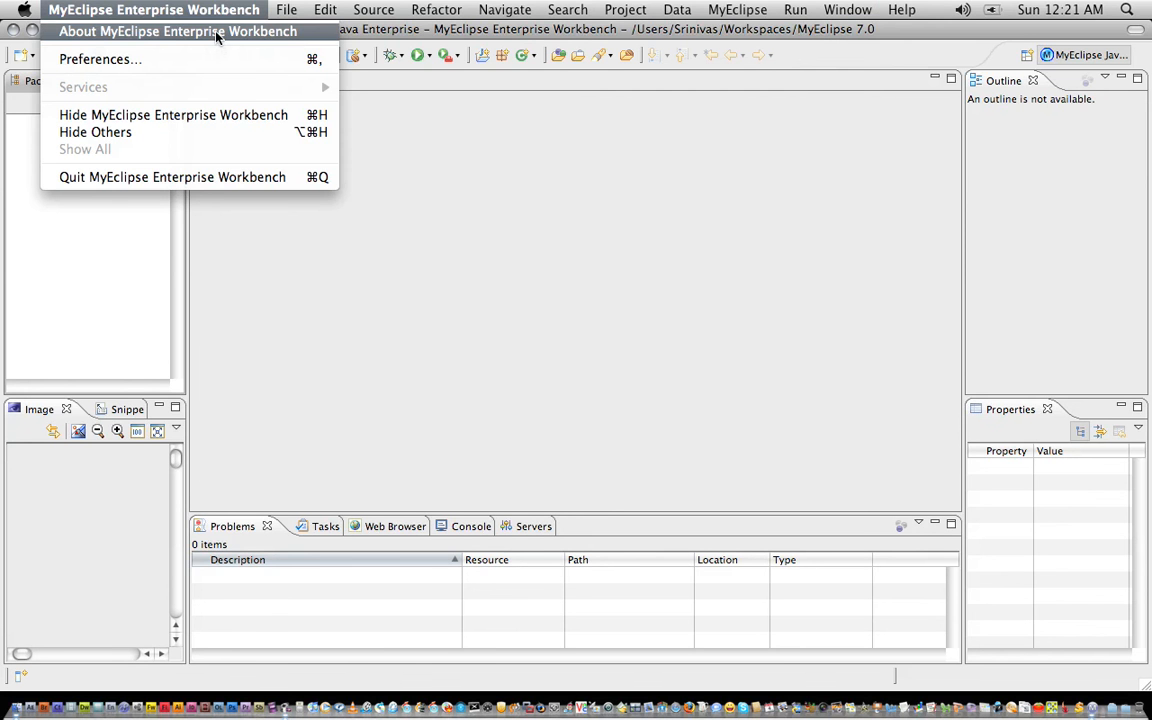
{"action": "left_click", "coordinate": [217, 33]}
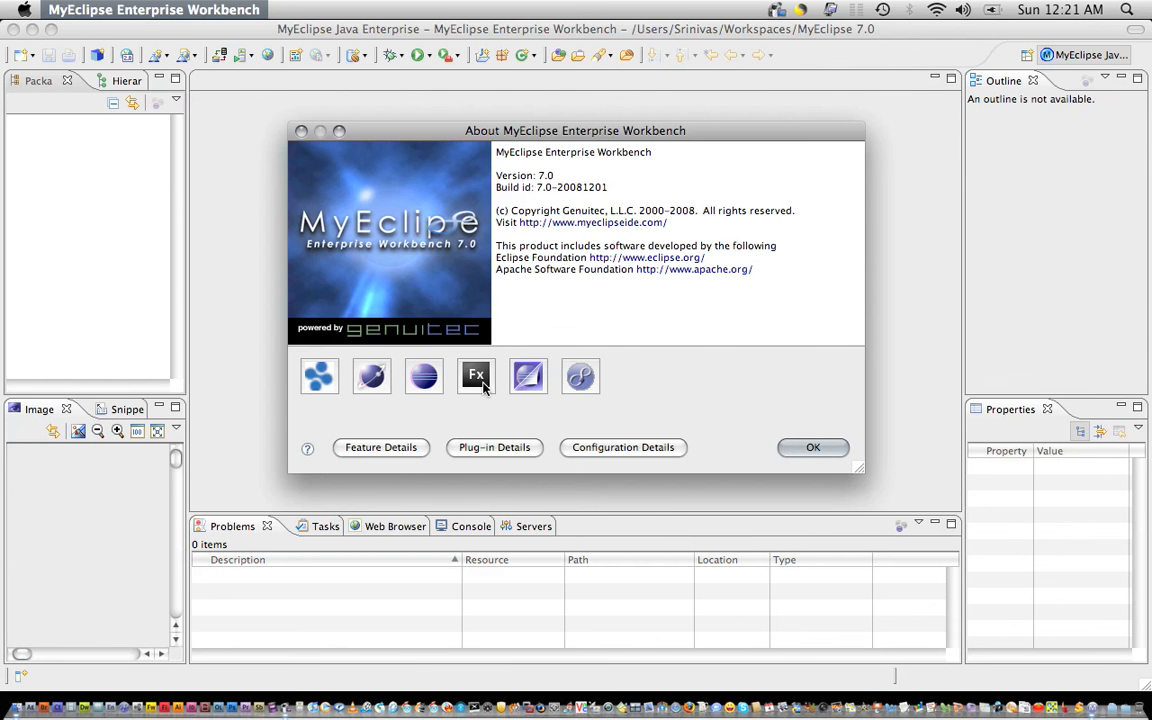
{"action": "left_click", "coordinate": [480, 377]}
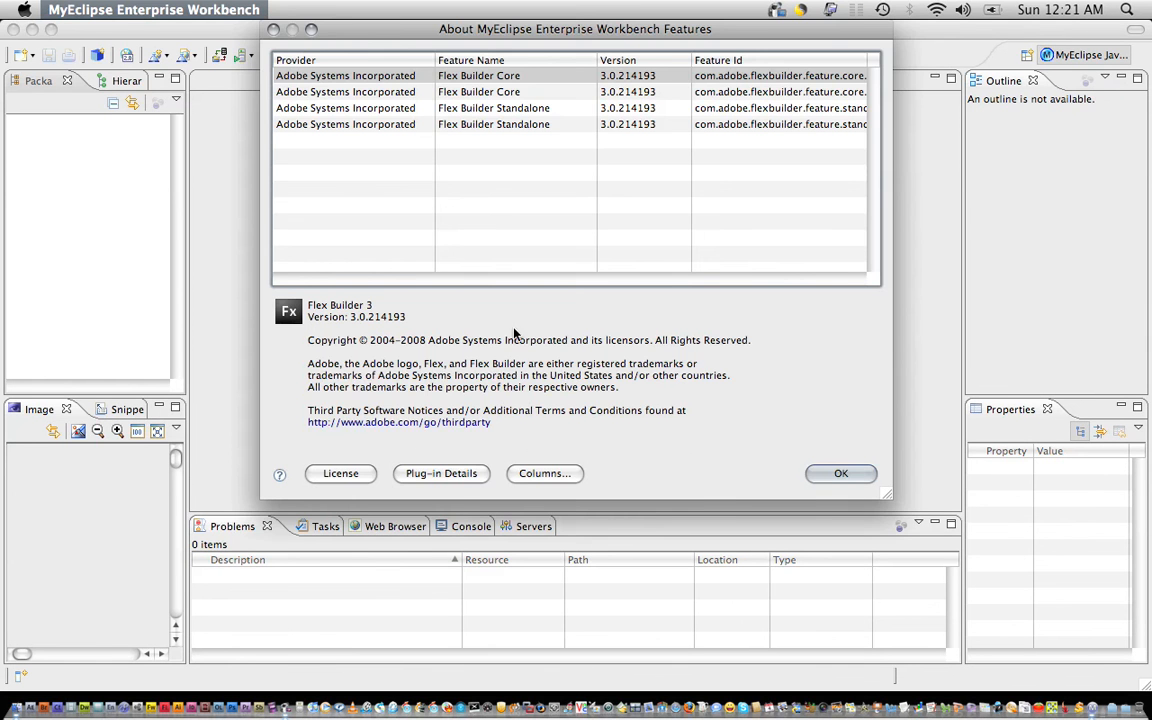
{"action": "left_click", "coordinate": [830, 478]}
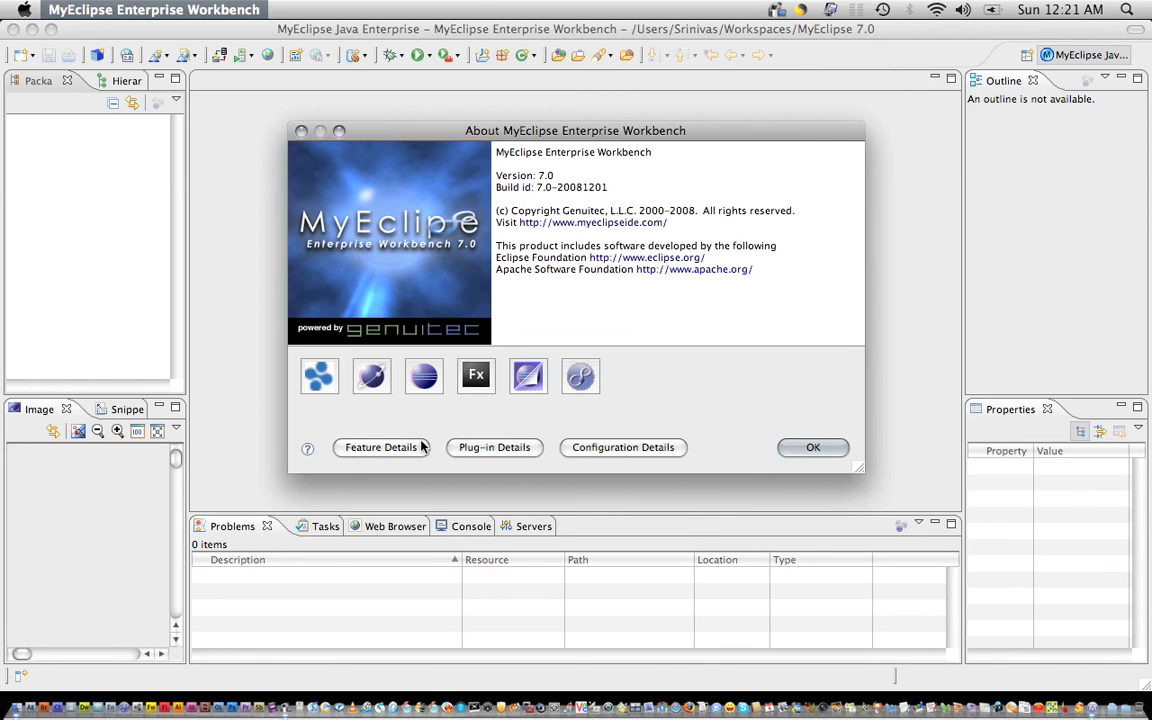
{"action": "left_click", "coordinate": [813, 447]}
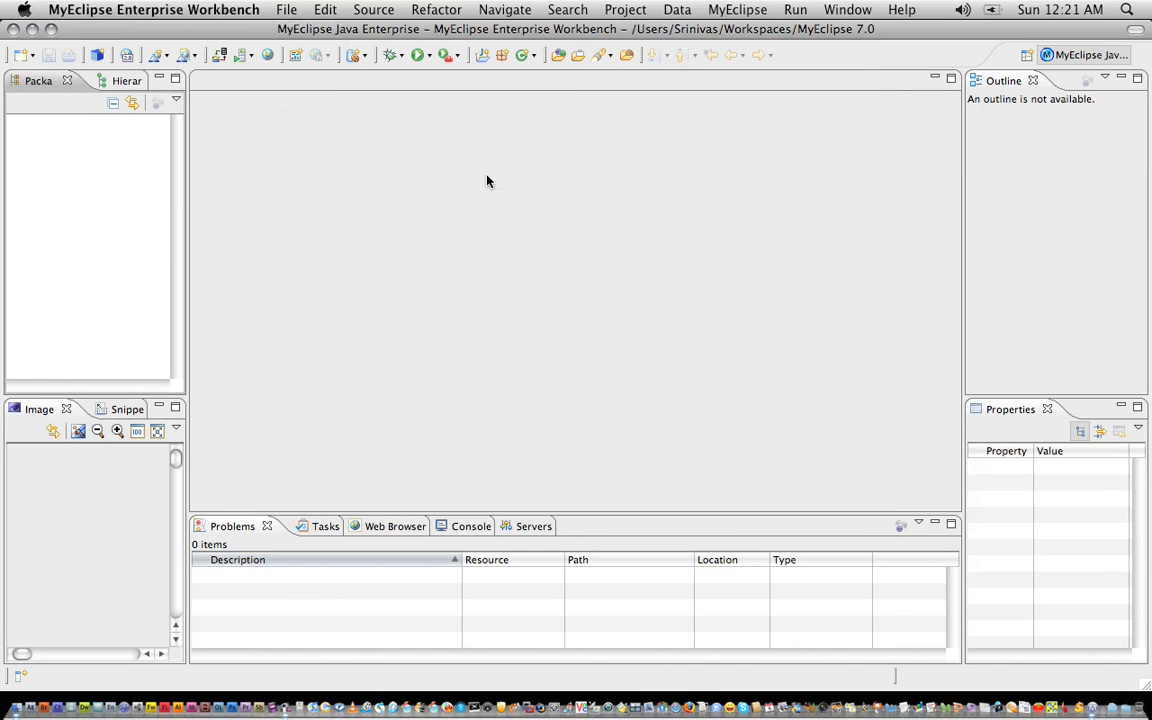
Look through the application menu and the package pane's new-item menu, then dismiss them.
{"action": "left_click", "coordinate": [95, 12]}
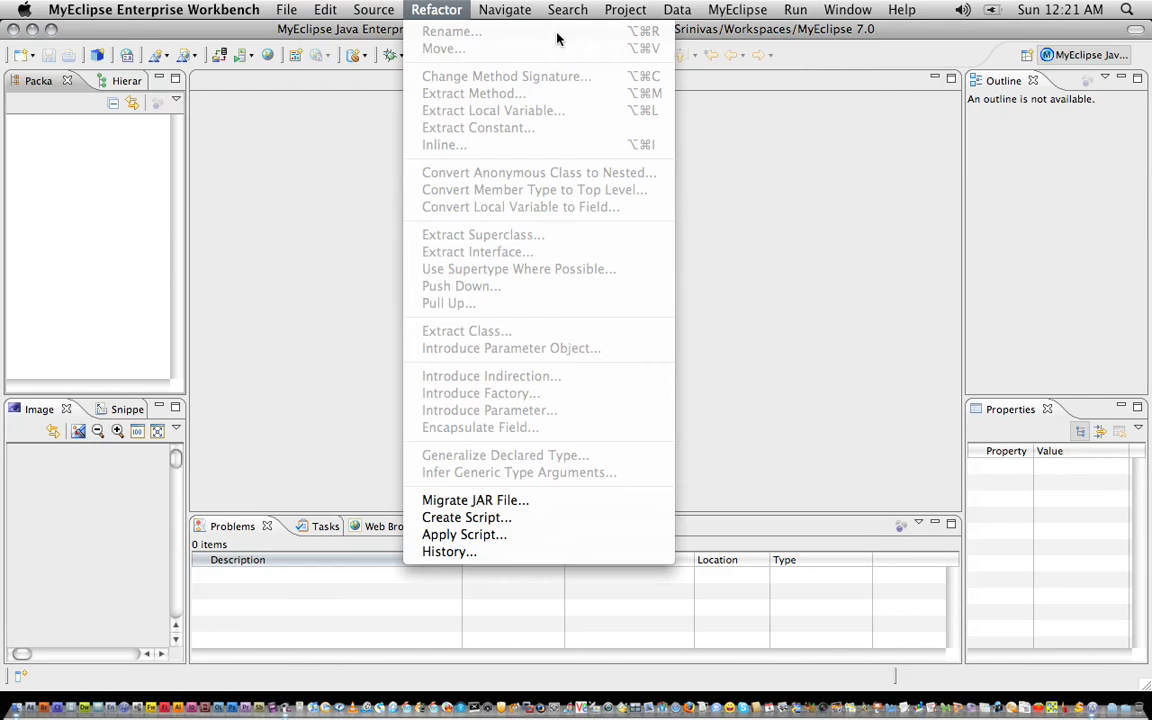
{"action": "left_click", "coordinate": [822, 298]}
{"action": "right_click", "coordinate": [62, 131]}
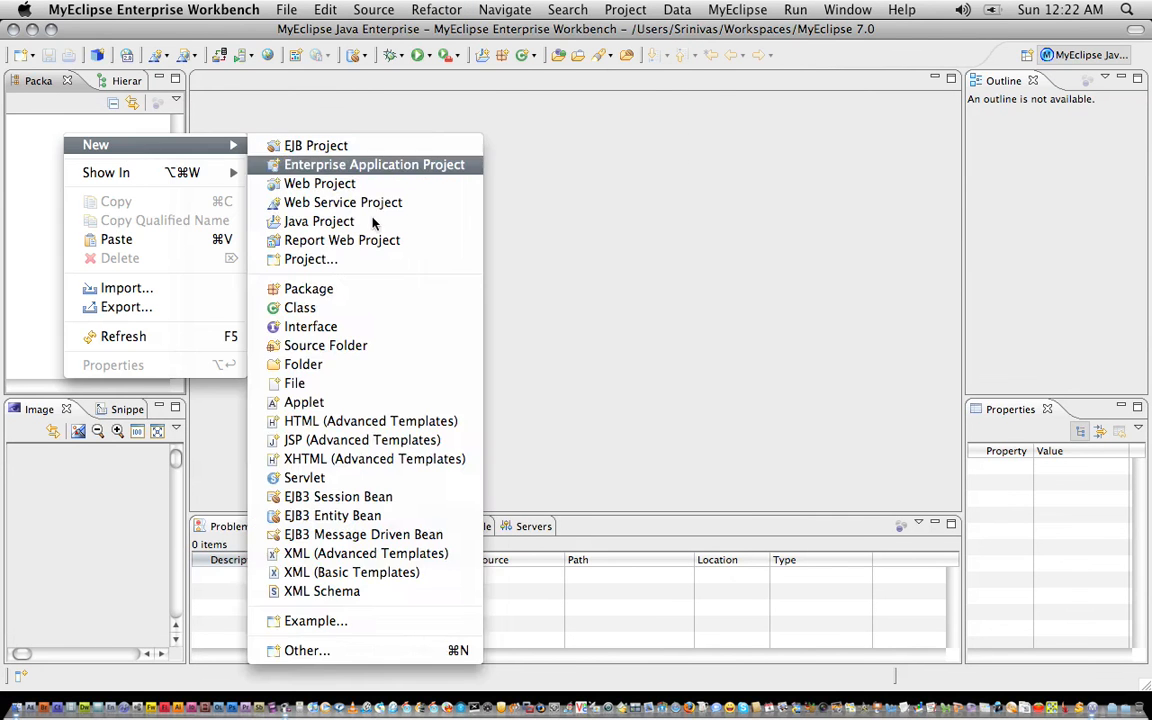
{"action": "left_click", "coordinate": [611, 233]}
Open the Flex Development perspective from the full perspective list.
{"action": "left_click", "coordinate": [1025, 56]}
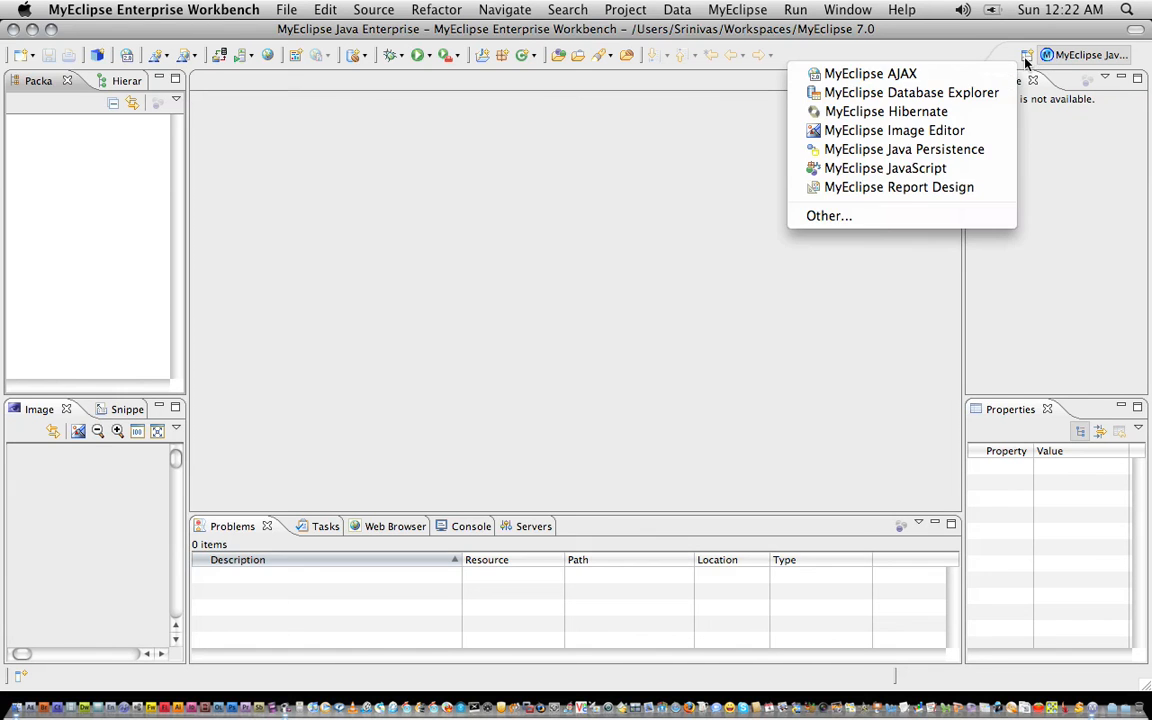
{"action": "left_click", "coordinate": [878, 217]}
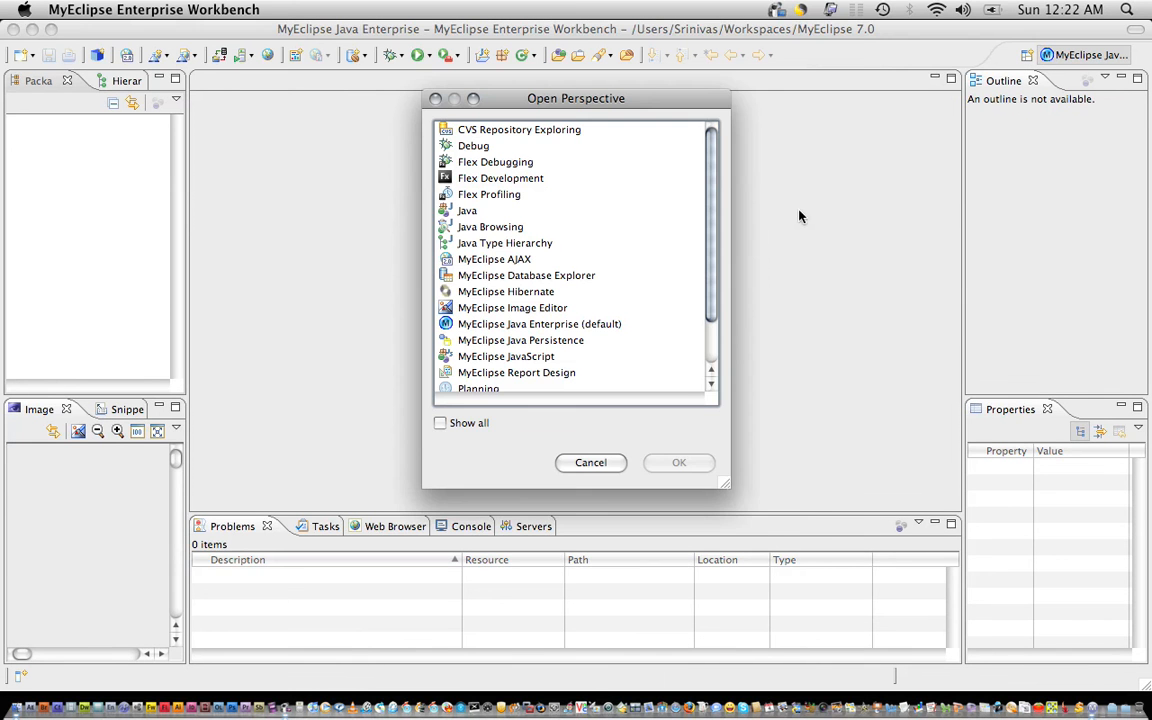
{"action": "left_click_drag", "start_coordinate": [727, 495], "coordinate": [818, 520]}
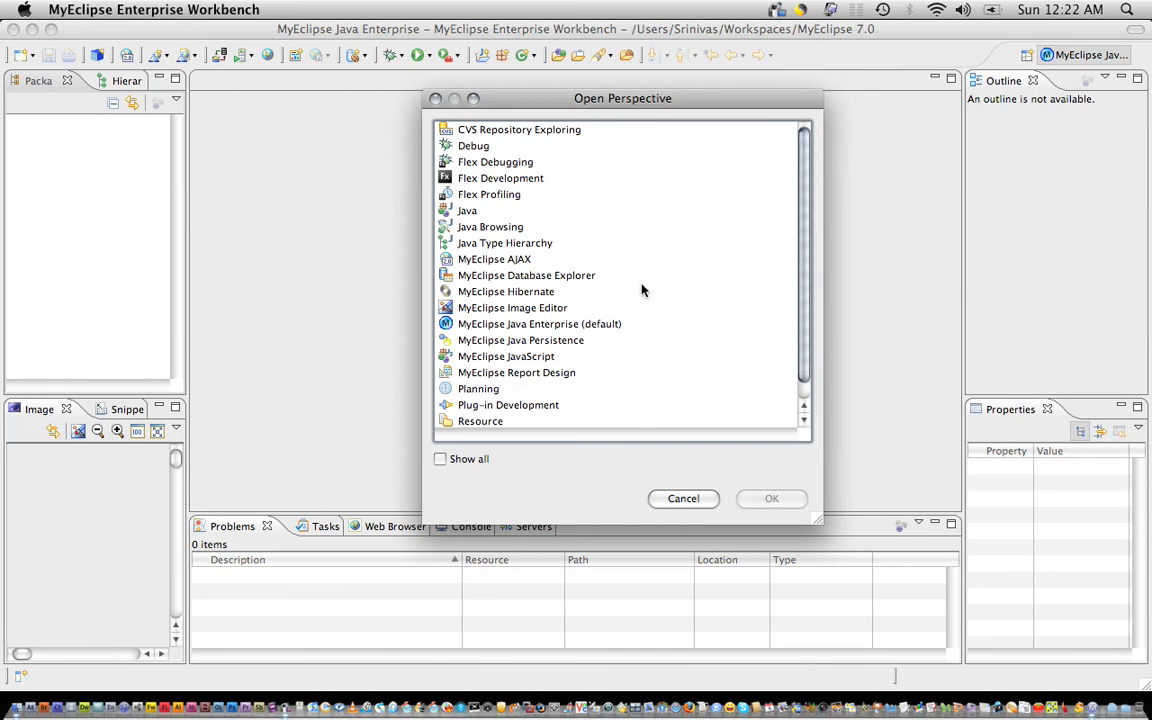
{"action": "left_click", "coordinate": [481, 181]}
{"action": "left_click", "coordinate": [485, 167]}
{"action": "left_click", "coordinate": [490, 180]}
{"action": "left_click", "coordinate": [508, 196]}
{"action": "left_click", "coordinate": [509, 181]}
{"action": "double_click", "coordinate": [509, 183]}
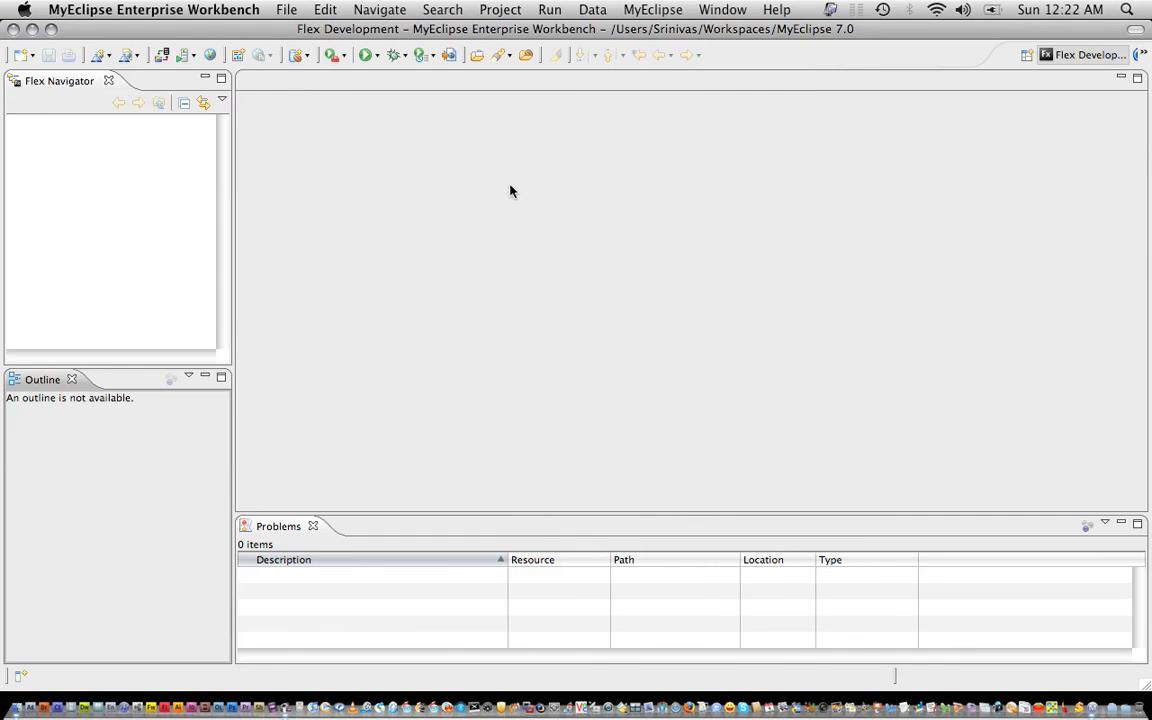
Create a new Flex project named Test from the Flex Navigator.
{"action": "right_click", "coordinate": [113, 160]}
{"action": "mouse_move", "coordinate": [170, 168]}
{"action": "left_click", "coordinate": [288, 169]}
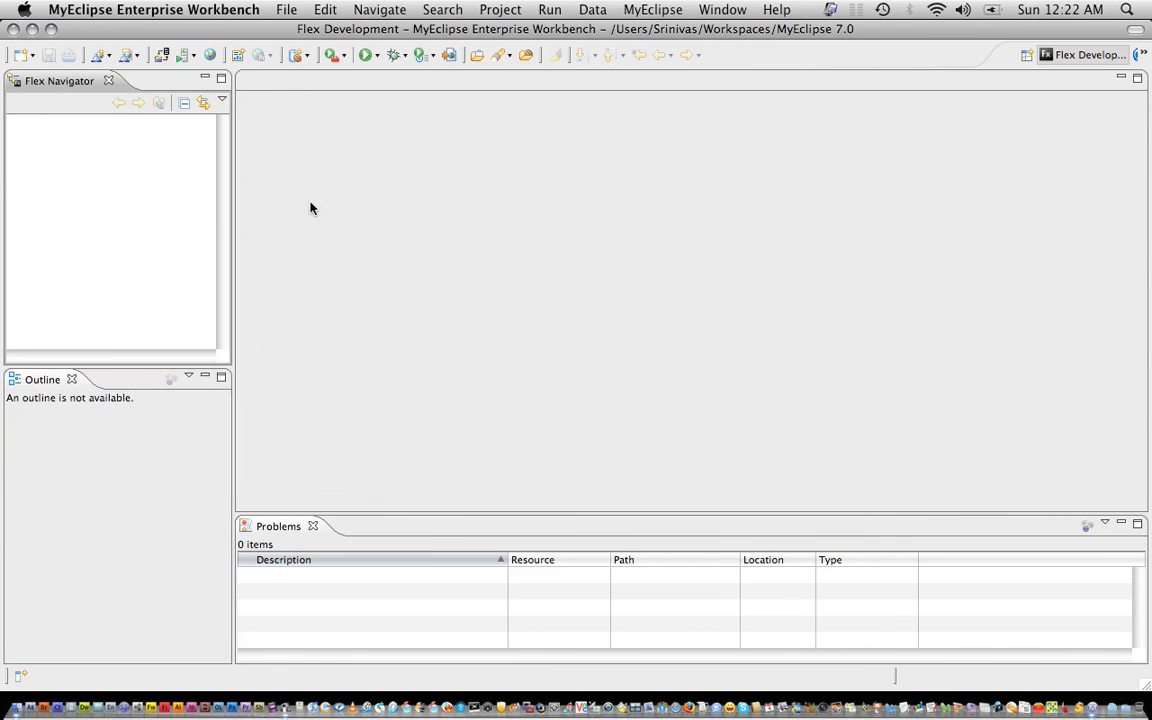
{"action": "type", "text": "Test"}
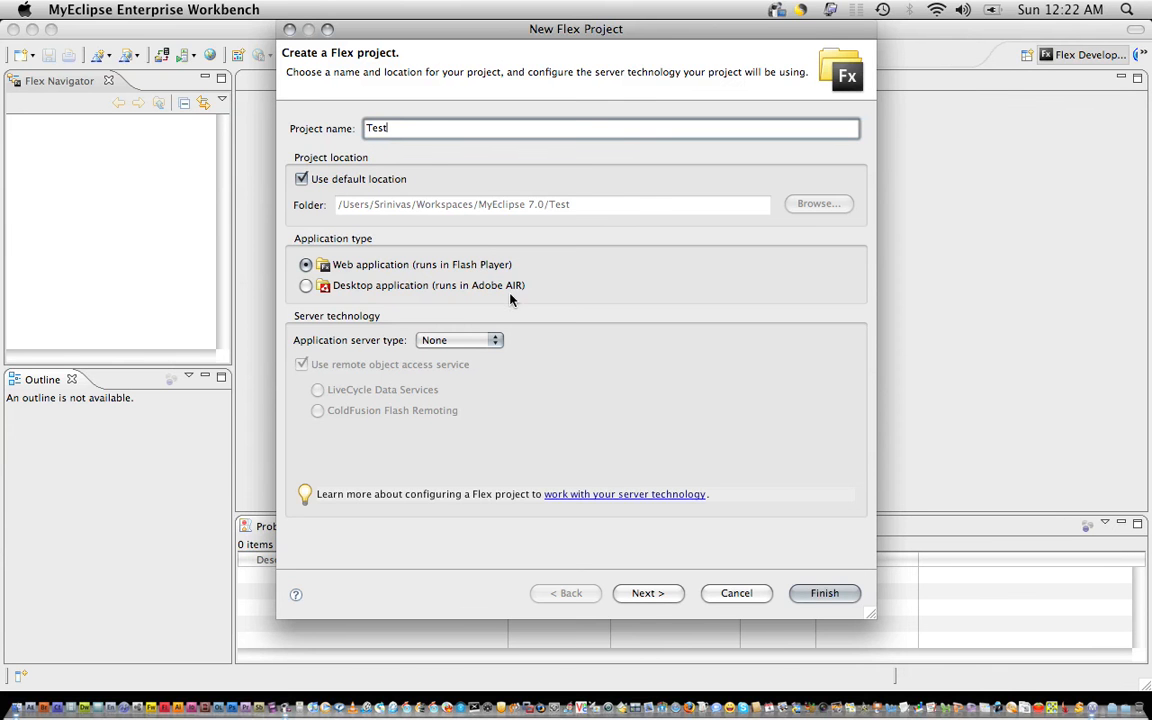
{"action": "left_click", "coordinate": [650, 595]}
{"action": "left_click", "coordinate": [810, 596]}
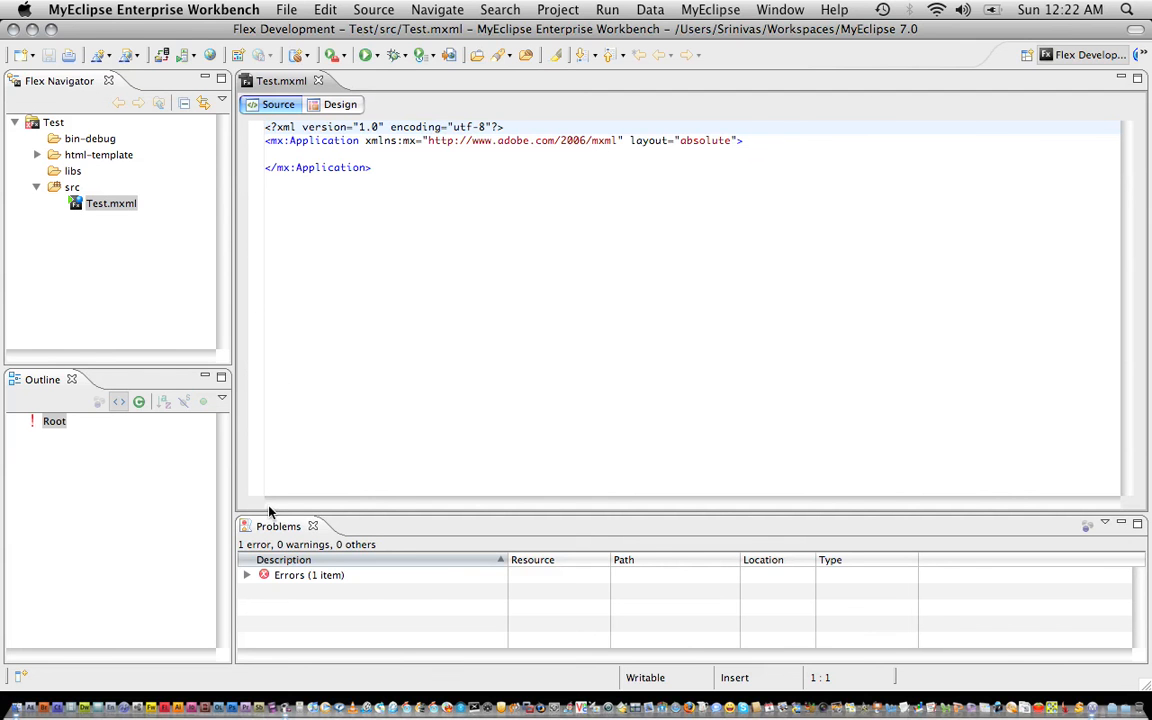
Read the missing Flex SDK location error, view Test.mxml in Design, then close it.
{"action": "left_click", "coordinate": [248, 577]}
{"action": "left_click", "coordinate": [410, 597]}
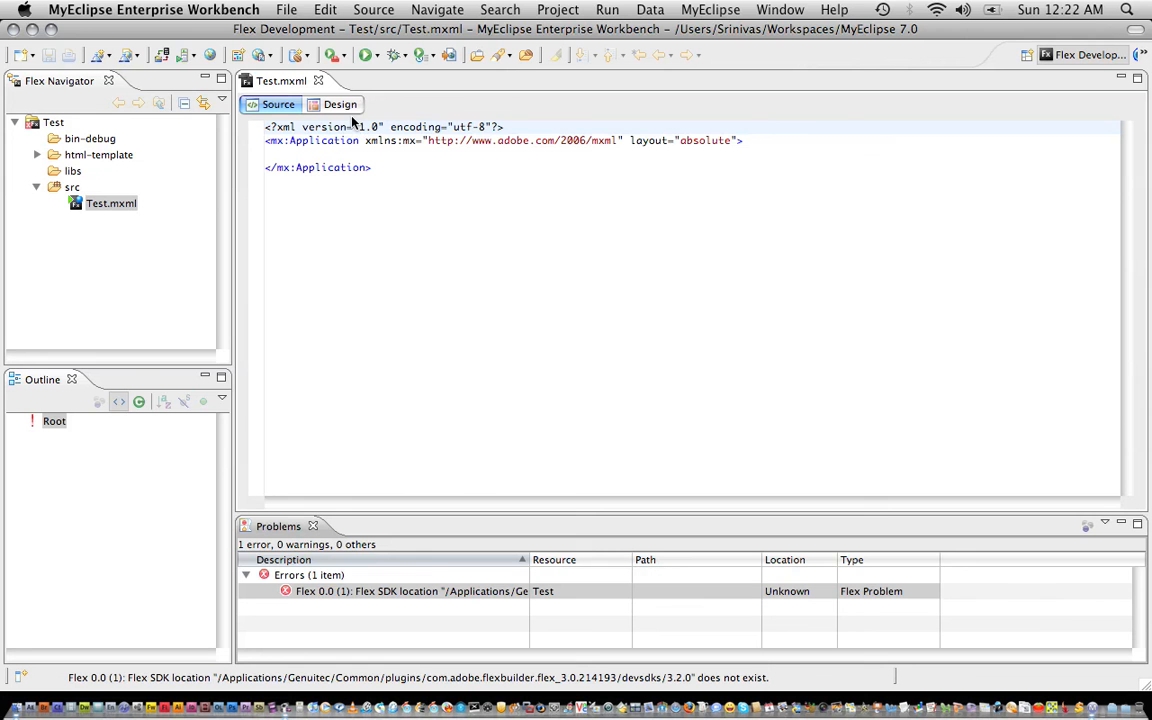
{"action": "left_click", "coordinate": [318, 106]}
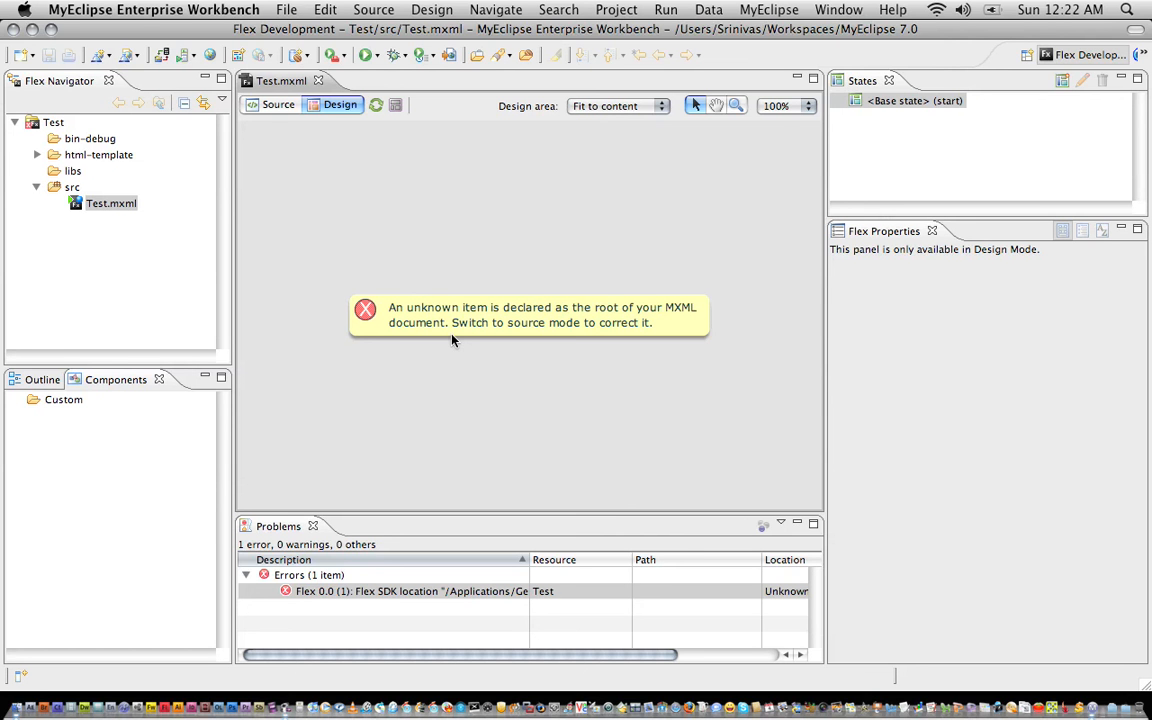
{"action": "left_click", "coordinate": [318, 80]}
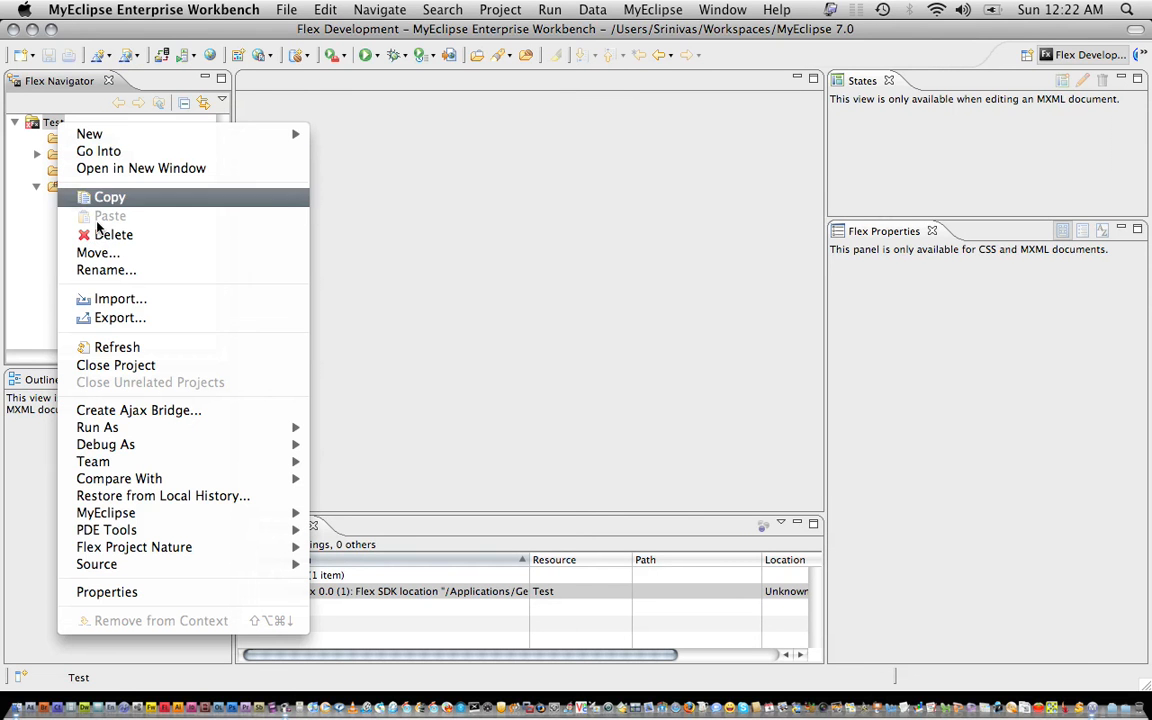
Delete the Test project with its disk contents and return to the MyEclipse Java Enterprise perspective.
{"action": "left_click", "coordinate": [122, 240]}
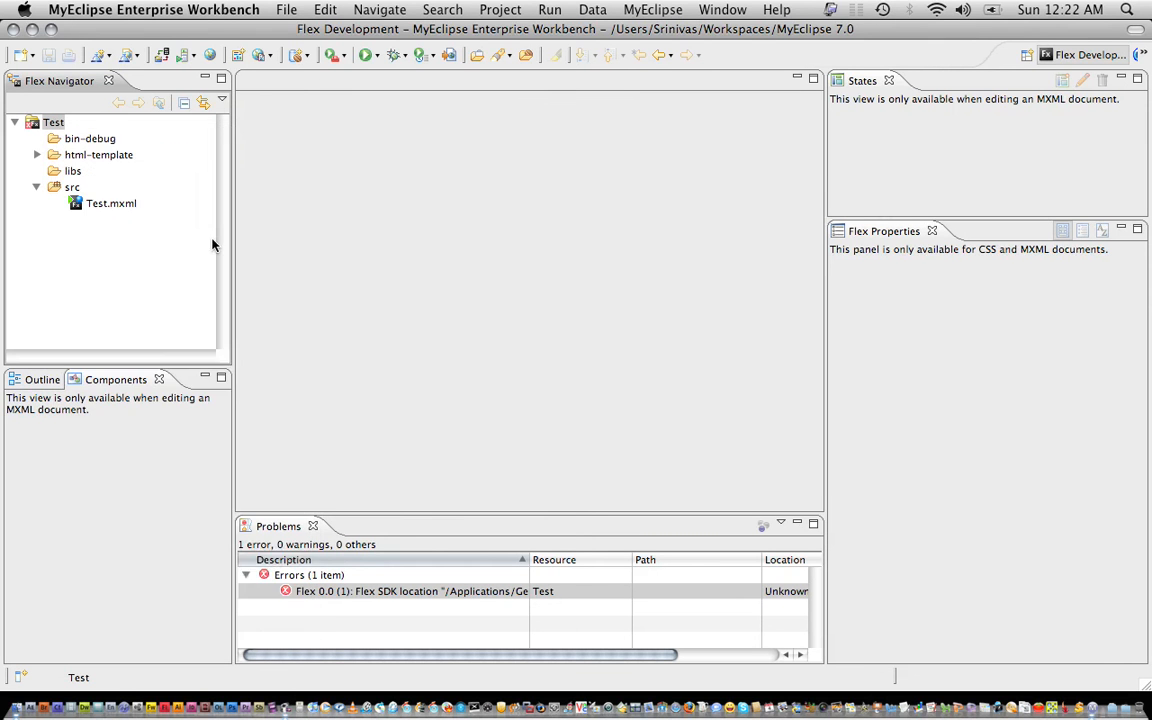
{"action": "left_click", "coordinate": [486, 307]}
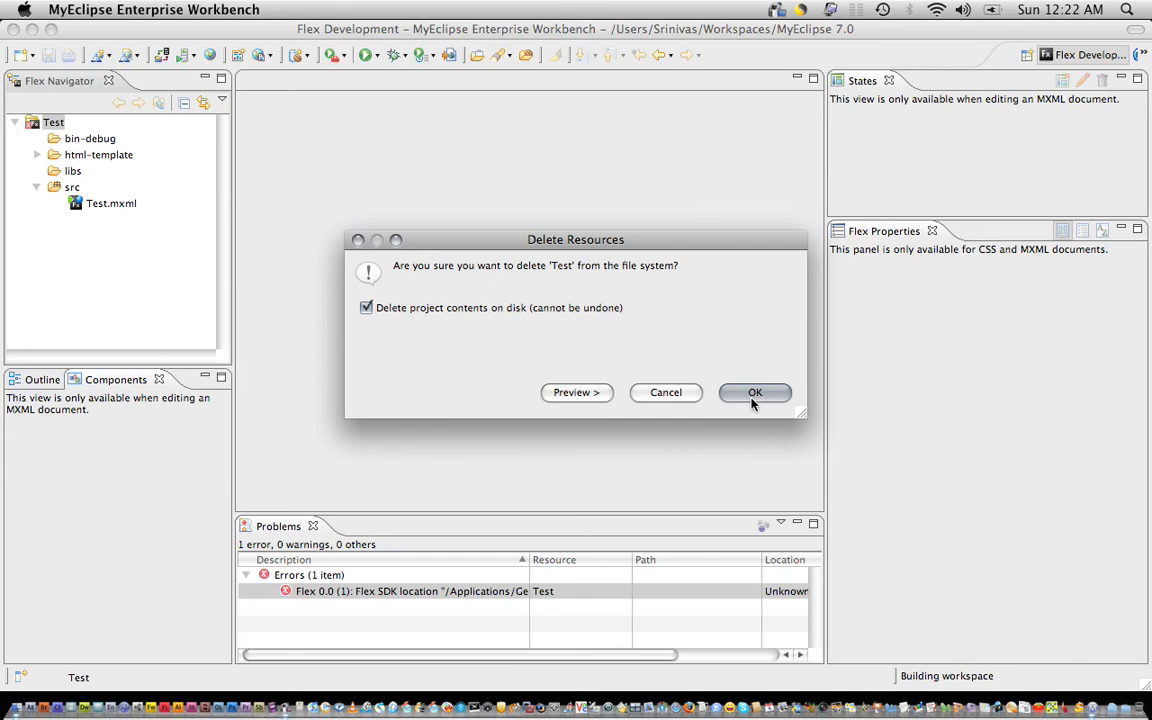
{"action": "left_click", "coordinate": [753, 396]}
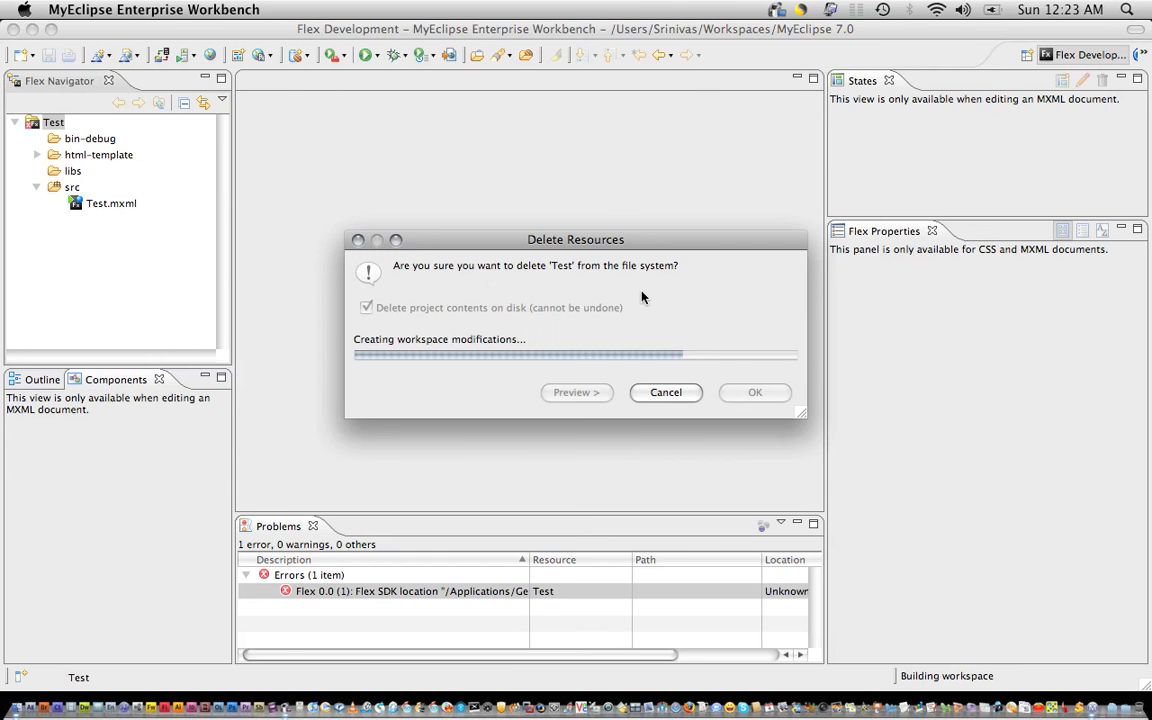
{"action": "left_click", "coordinate": [1139, 55]}
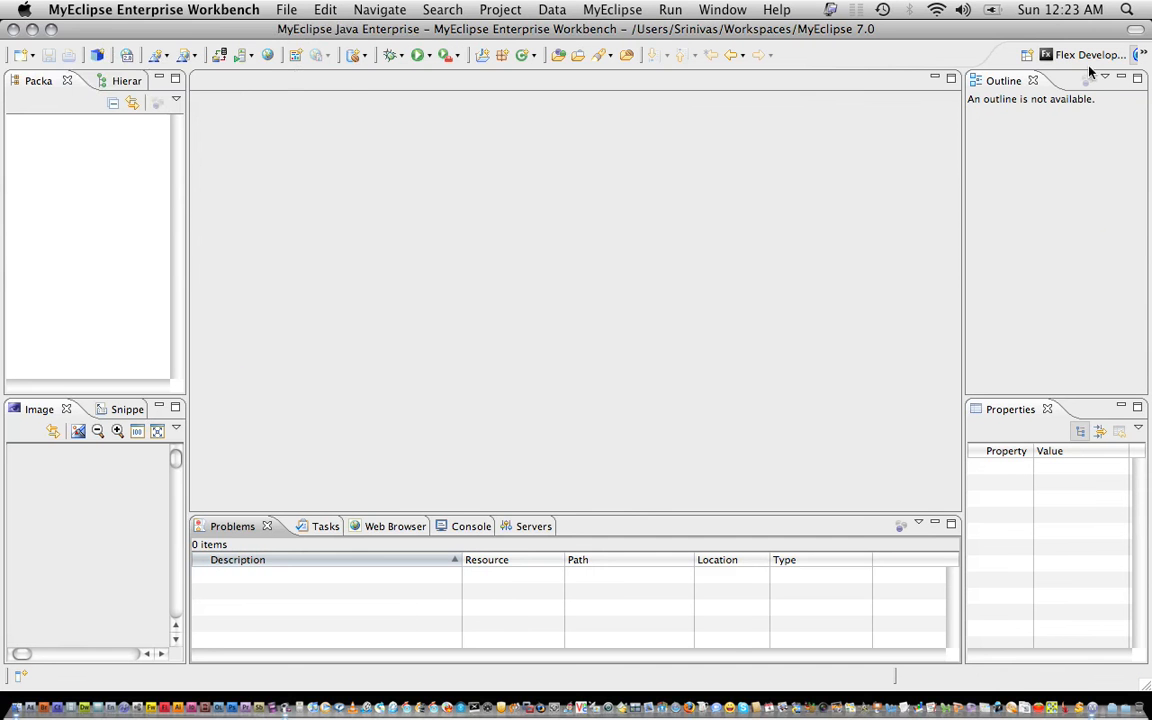
{"action": "left_click", "coordinate": [108, 12]}
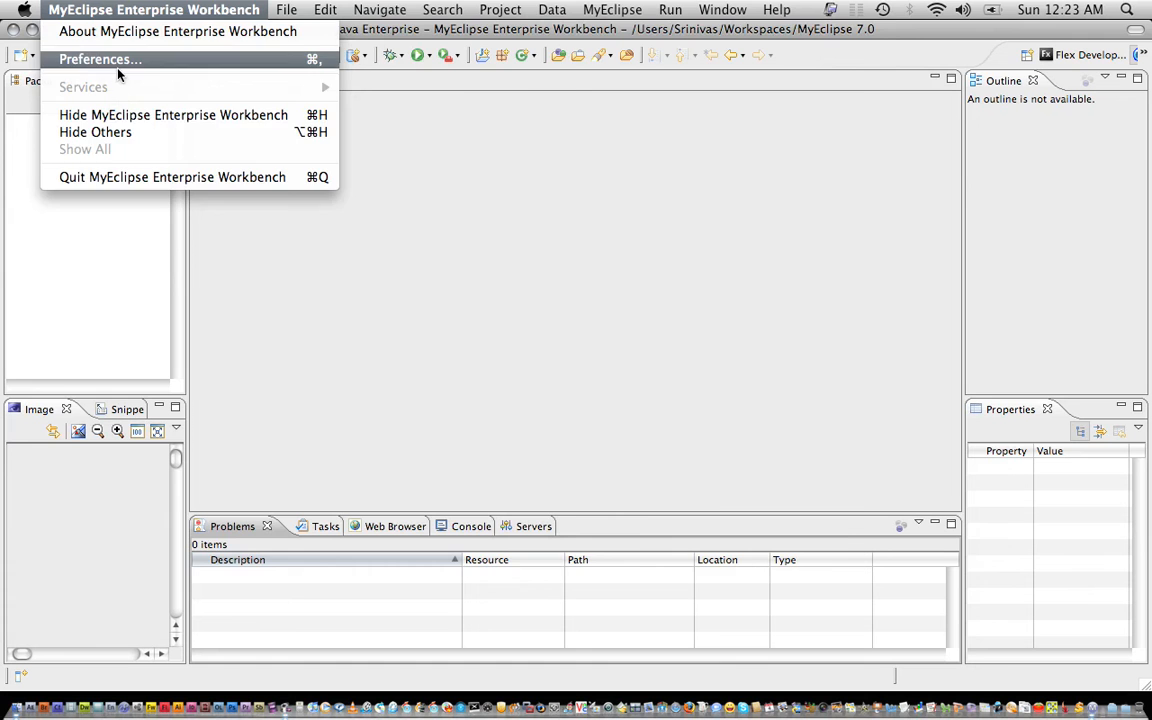
In Preferences > Flex > Installed Flex SDKs, open the Flex 0.0 entry for editing.
{"action": "left_click", "coordinate": [117, 66]}
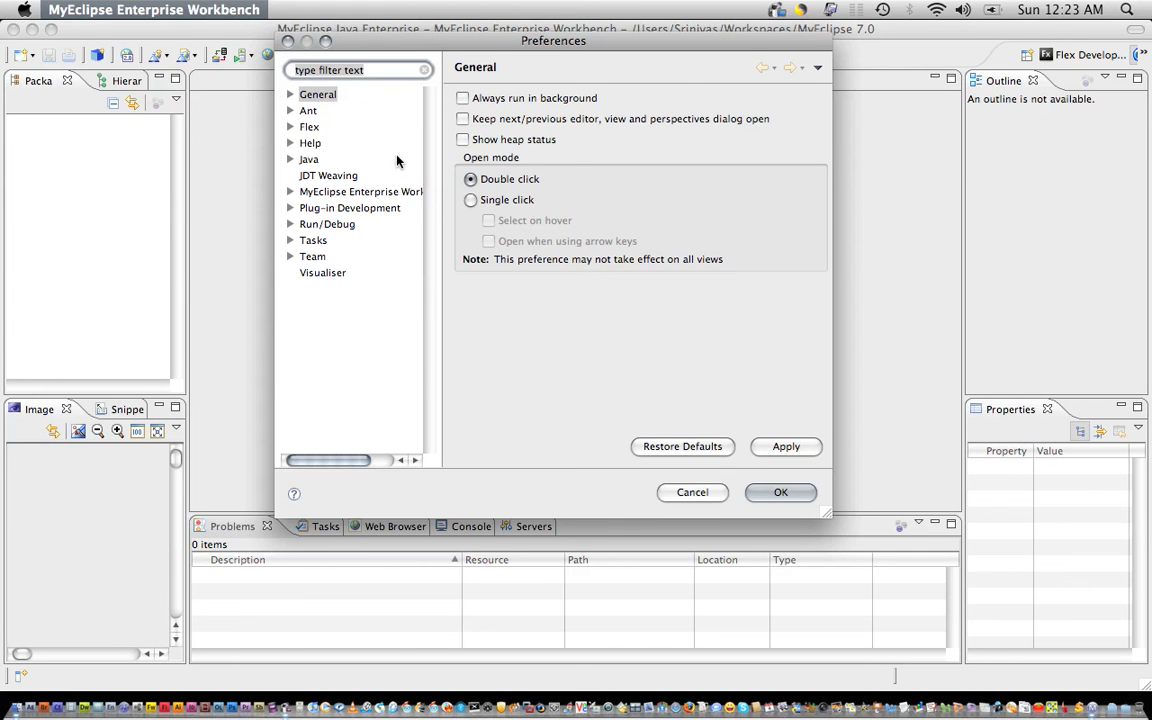
{"action": "left_click", "coordinate": [289, 127]}
{"action": "left_click_drag", "start_coordinate": [826, 514], "coordinate": [990, 582]}
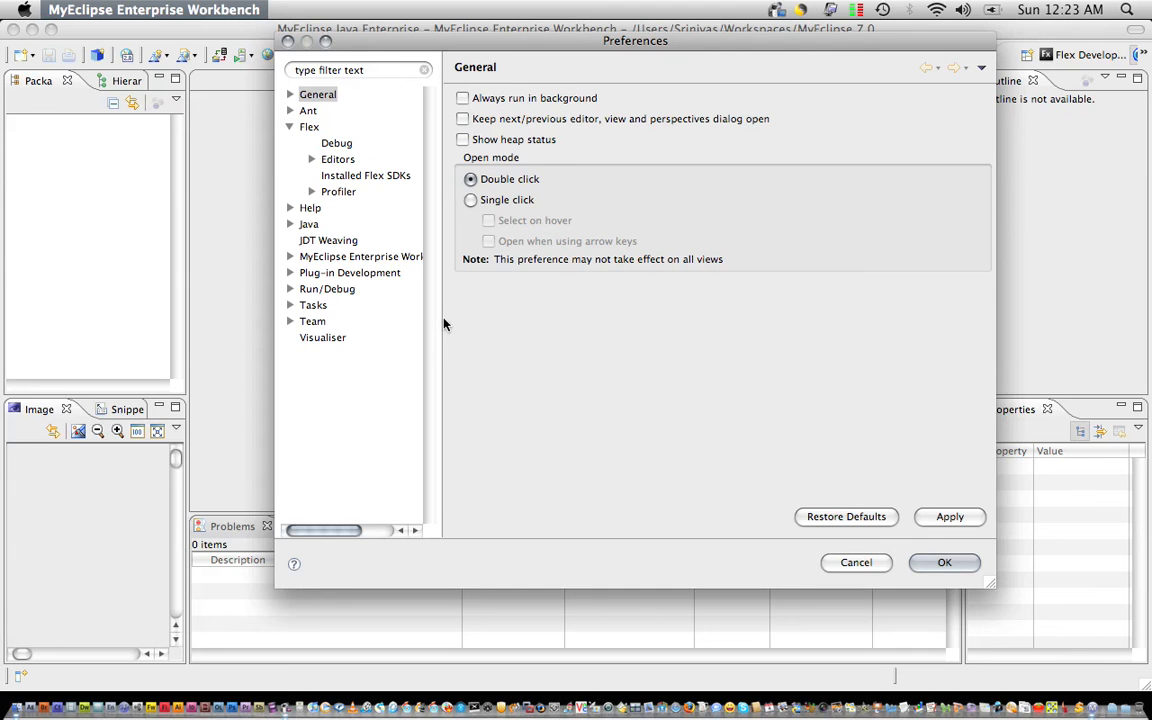
{"action": "left_click_drag", "start_coordinate": [445, 323], "coordinate": [506, 325]}
{"action": "left_click", "coordinate": [363, 177]}
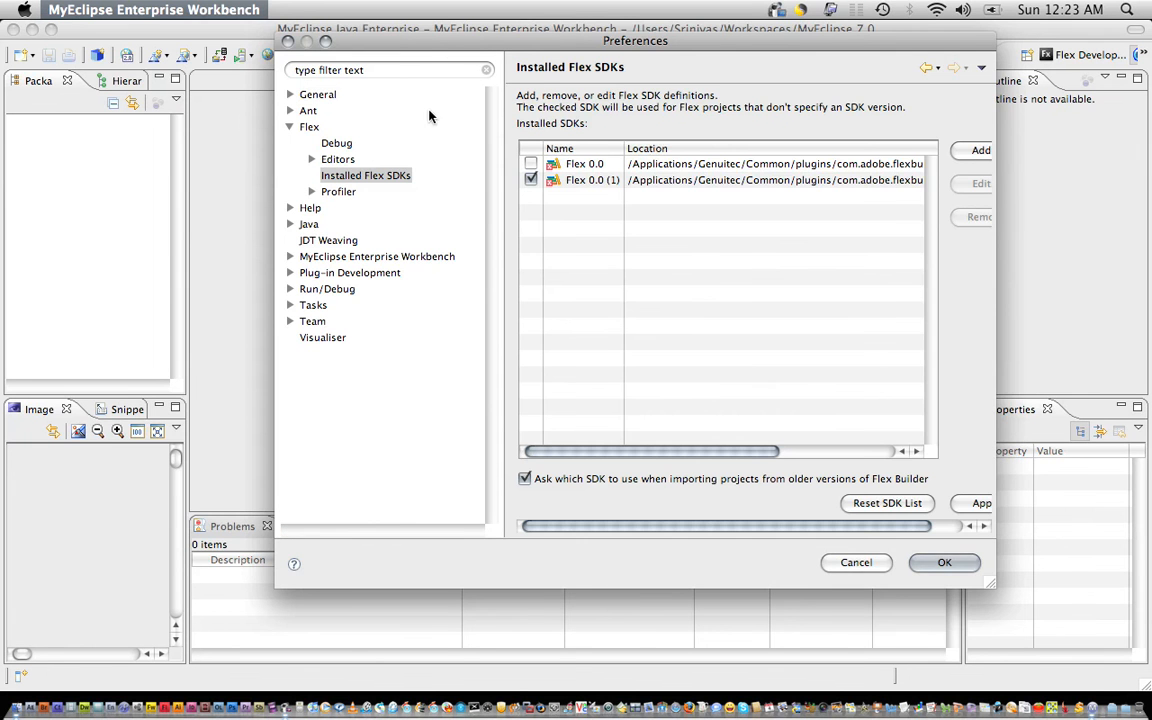
{"action": "left_click_drag", "start_coordinate": [404, 40], "coordinate": [265, 31]}
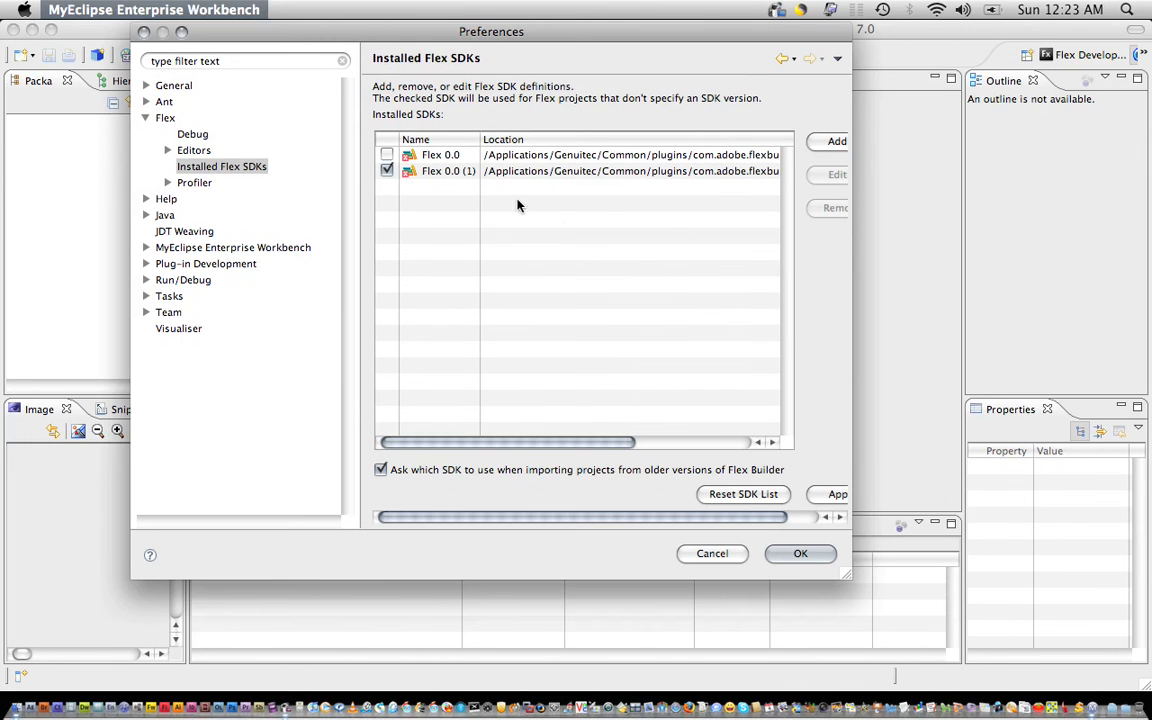
{"action": "left_click_drag", "start_coordinate": [845, 576], "coordinate": [992, 596]}
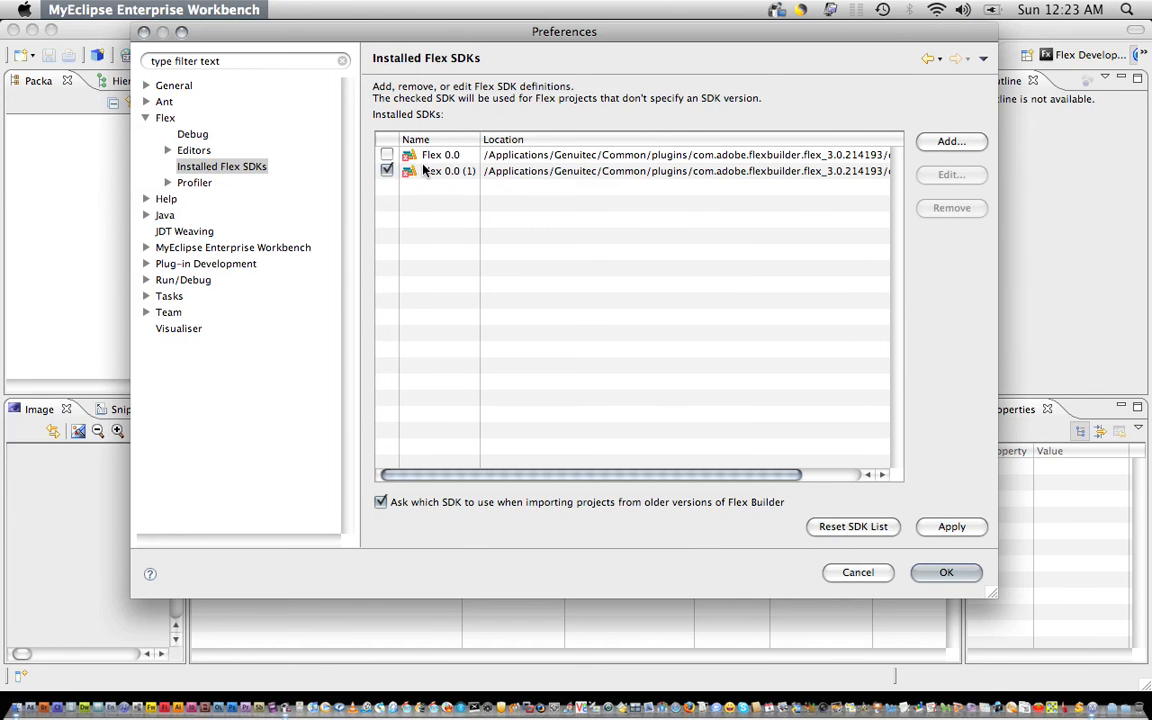
{"action": "scroll", "coordinate": [678, 480], "scroll_direction": "right", "scroll_amount": 3}
{"action": "scroll", "coordinate": [684, 473], "scroll_direction": "left", "scroll_amount": 3}
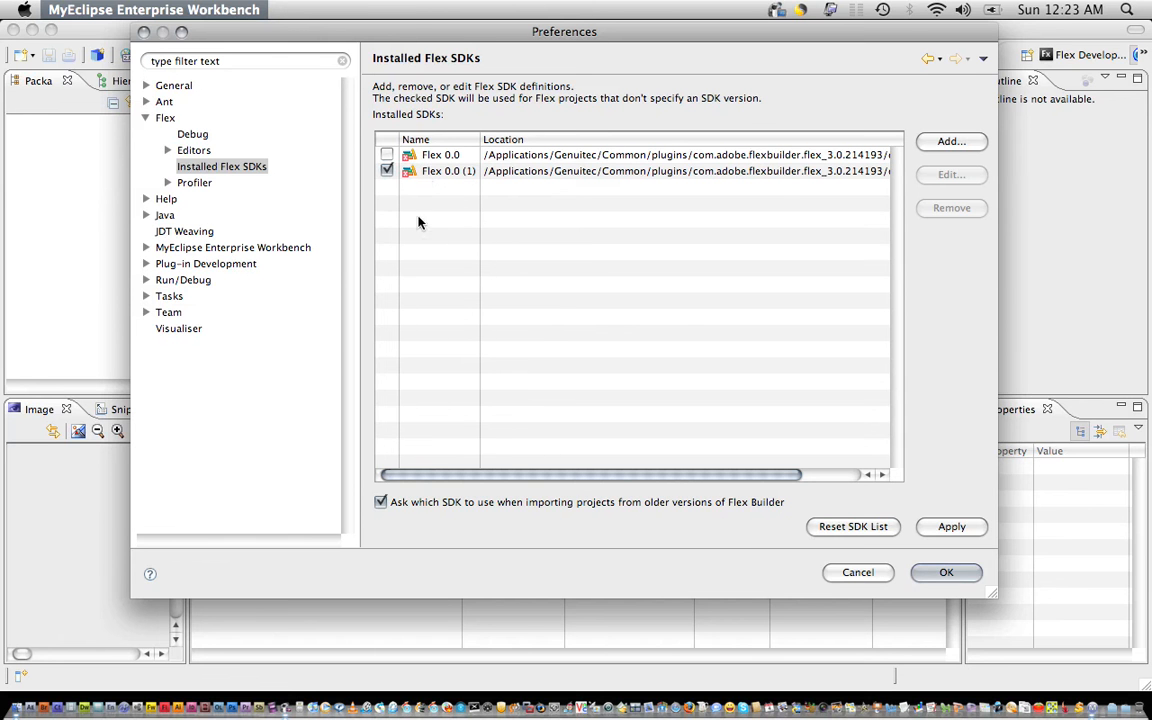
{"action": "left_click", "coordinate": [428, 160]}
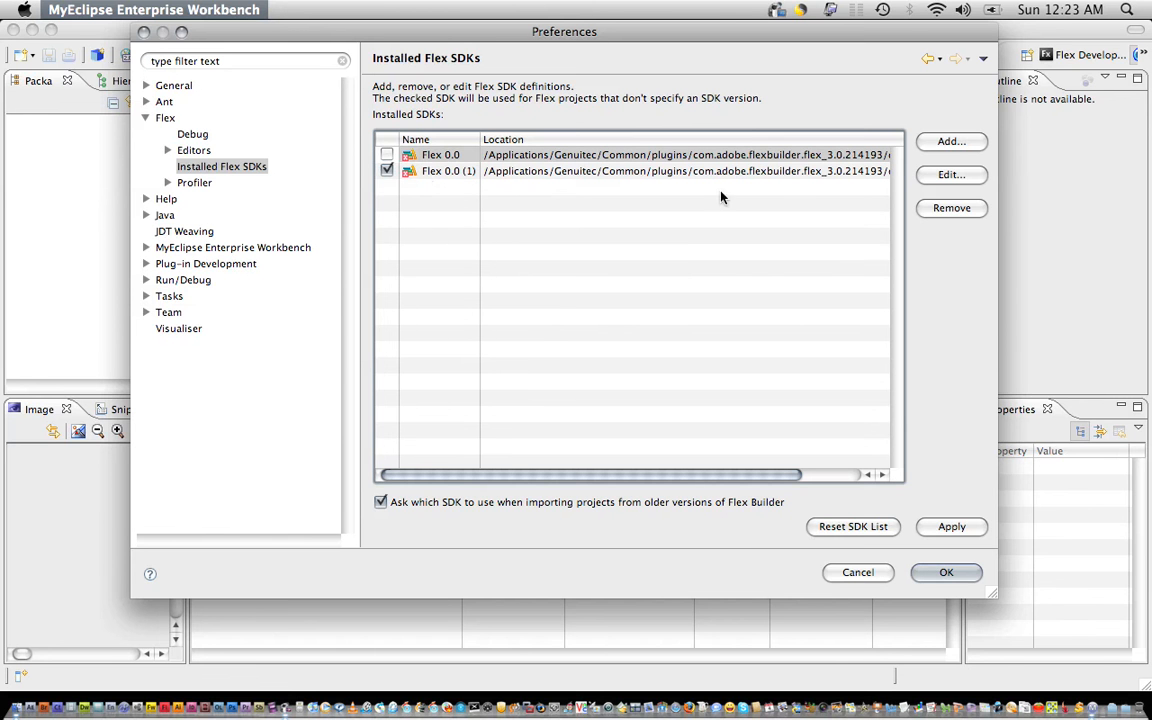
{"action": "left_click", "coordinate": [951, 177]}
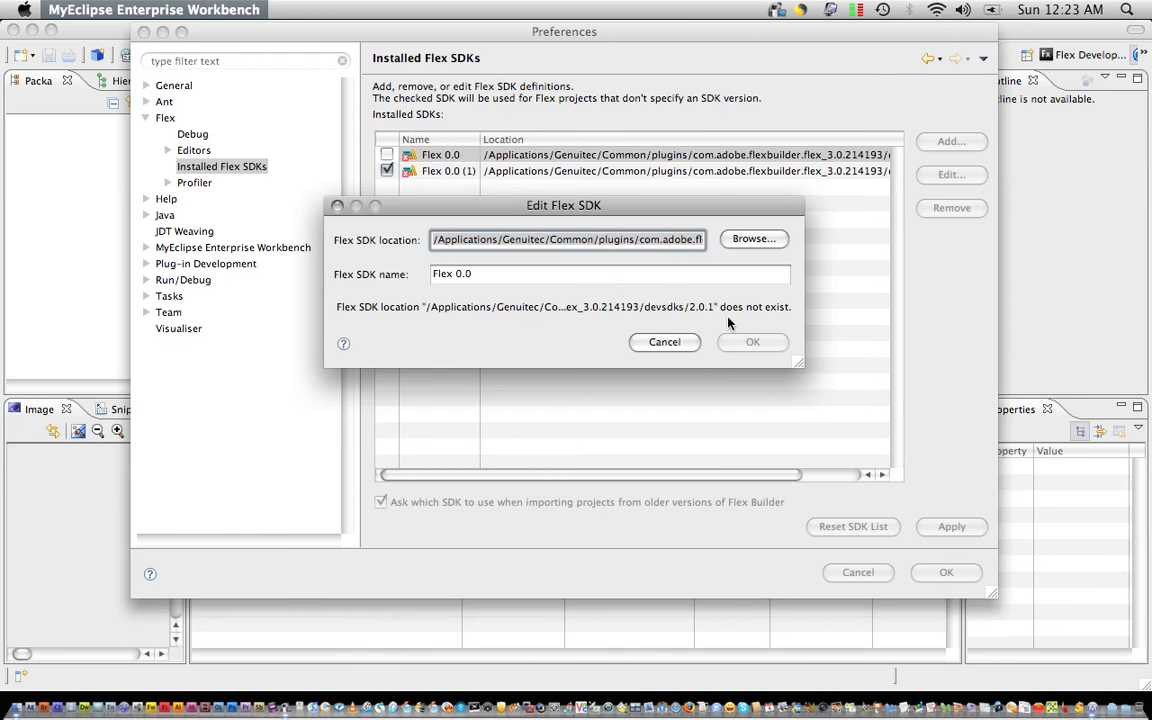
Point the first SDK to Adobe Flex Builder 3 Plug-in/sdks/2.0.1 and name it Flex 2.0.1.
{"action": "left_click", "coordinate": [757, 241]}
{"action": "left_click", "coordinate": [314, 359]}
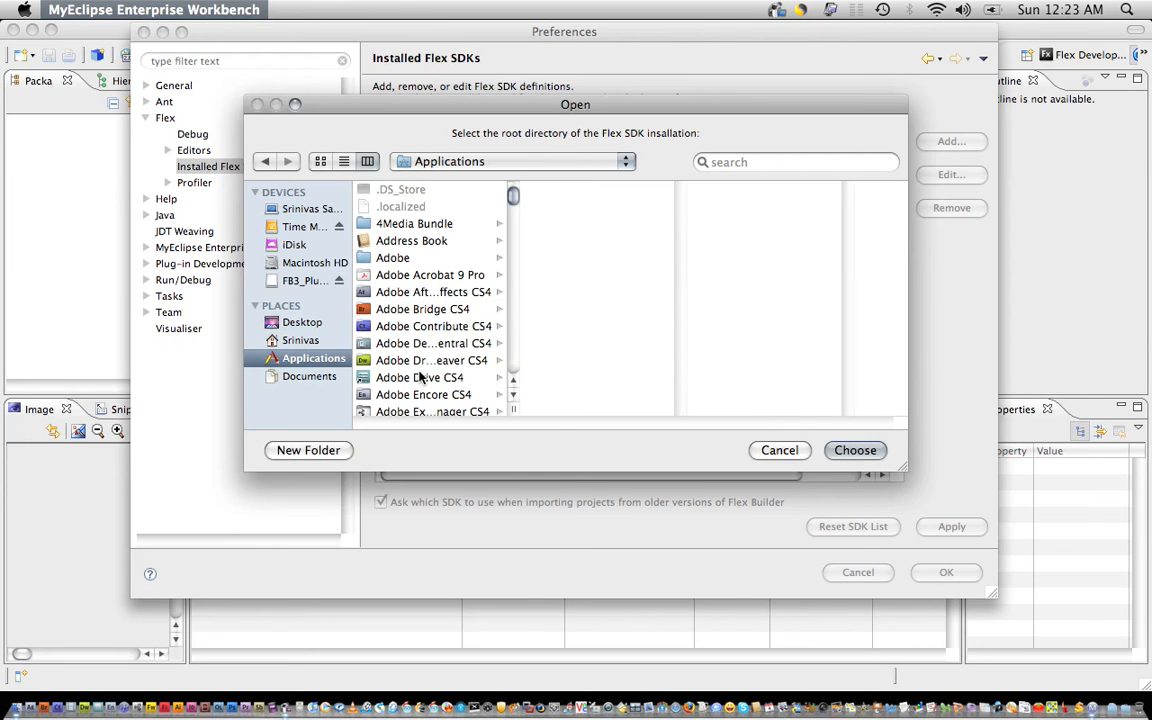
{"action": "scroll", "coordinate": [475, 385], "scroll_direction": "down", "scroll_amount": 5}
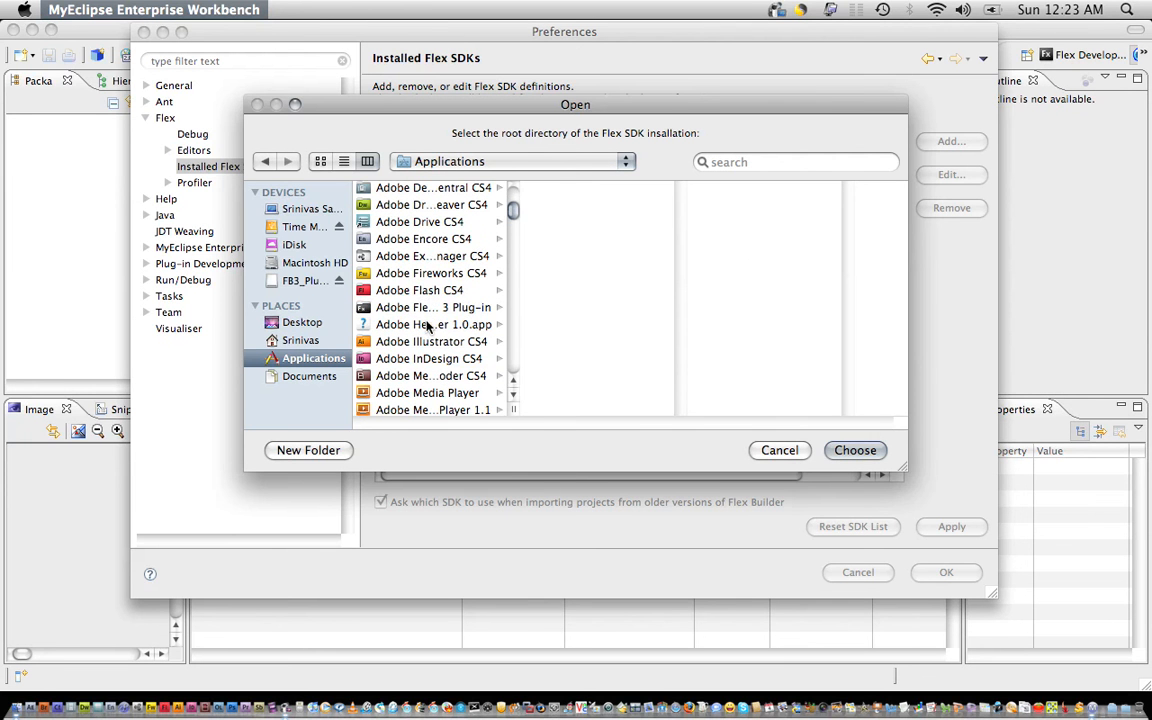
{"action": "left_click", "coordinate": [385, 305]}
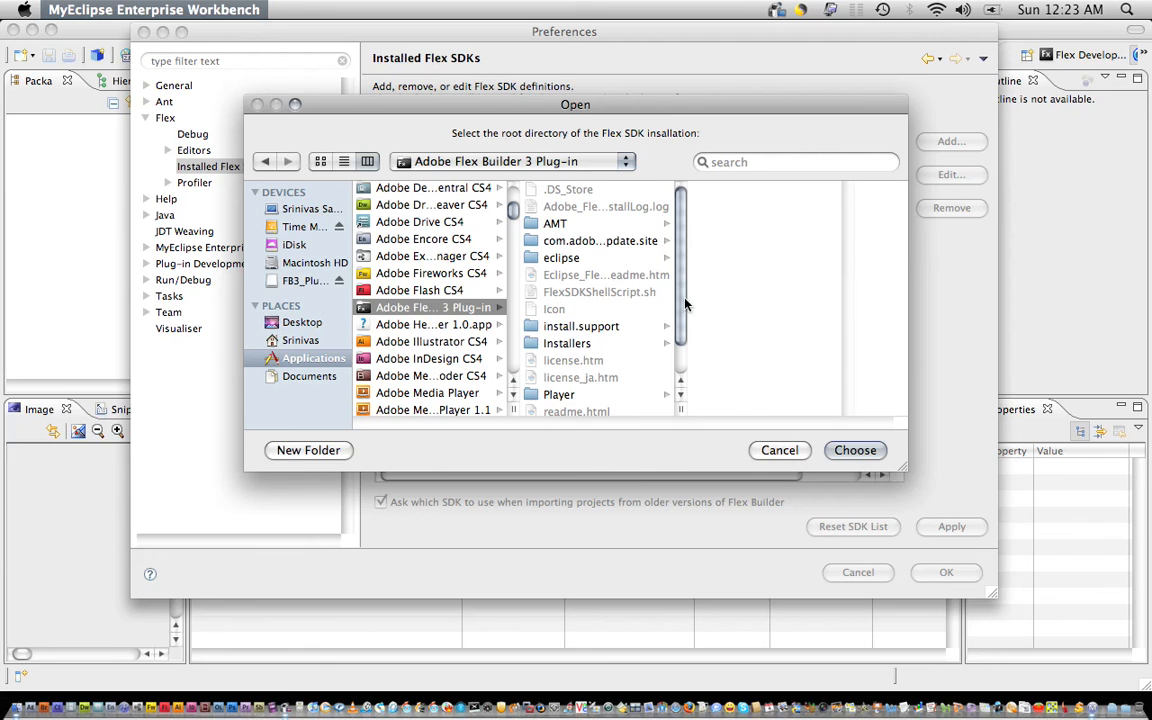
{"action": "scroll", "coordinate": [678, 340], "scroll_direction": "down", "scroll_amount": 2}
{"action": "left_click", "coordinate": [555, 396]}
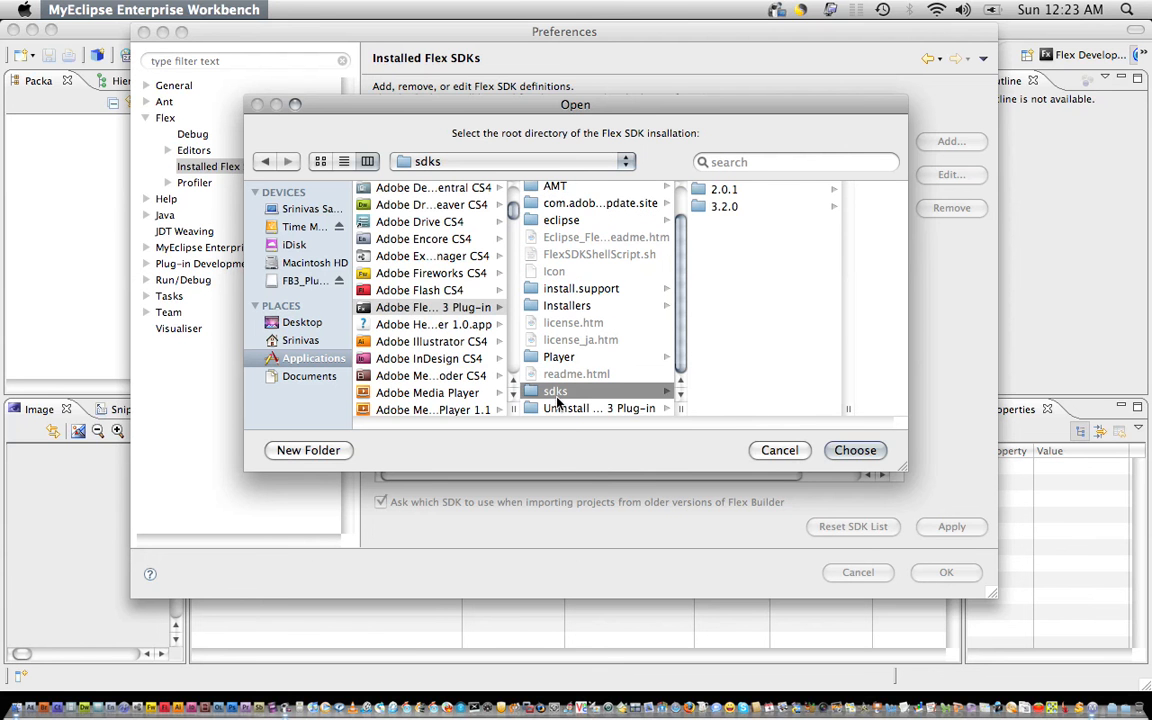
{"action": "left_click", "coordinate": [724, 189]}
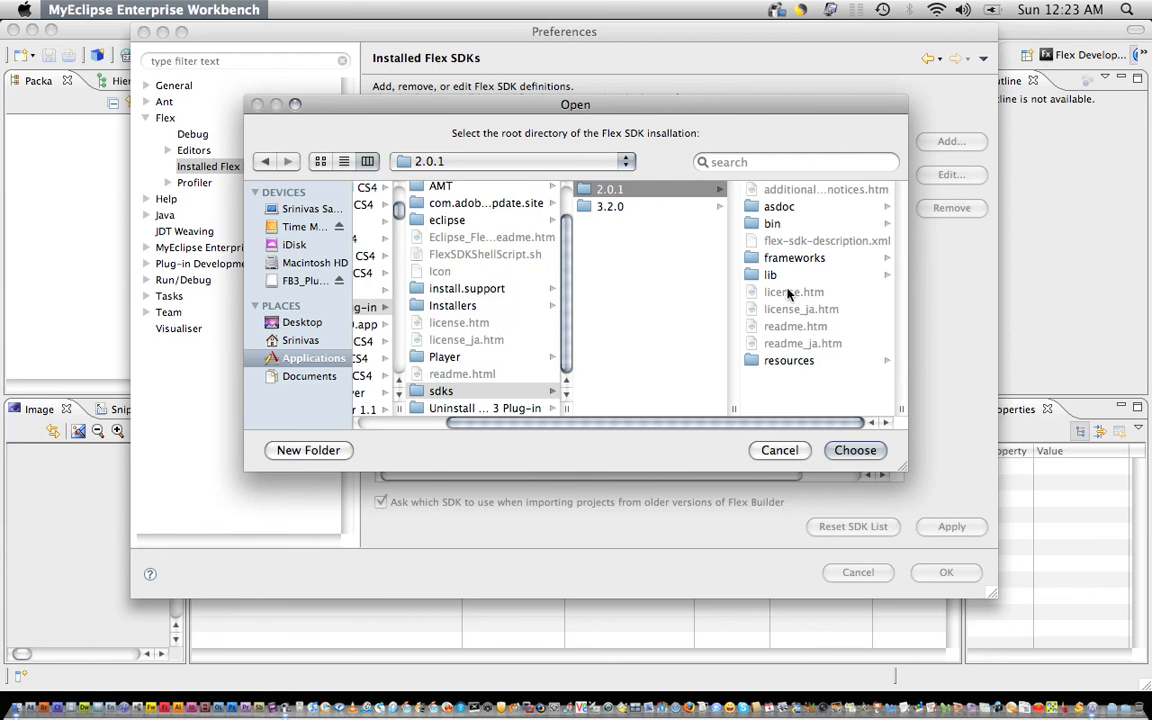
{"action": "left_click", "coordinate": [855, 450]}
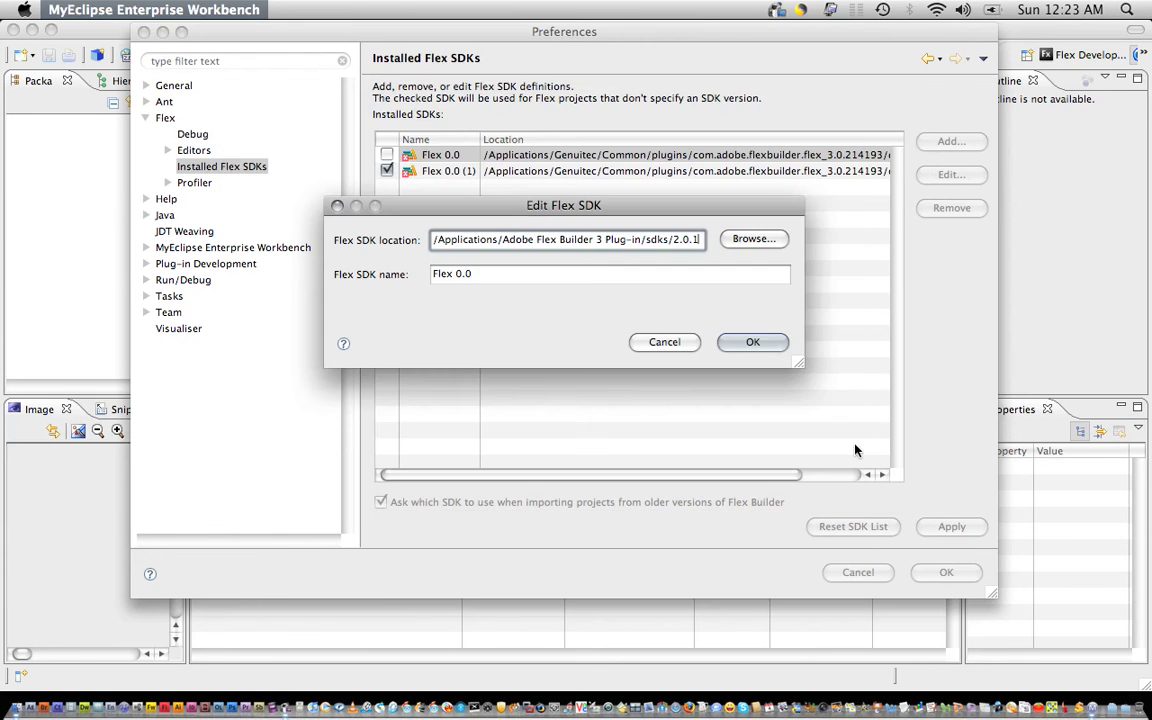
{"action": "triple_click", "coordinate": [462, 281]}
{"action": "left_click", "coordinate": [460, 283]}
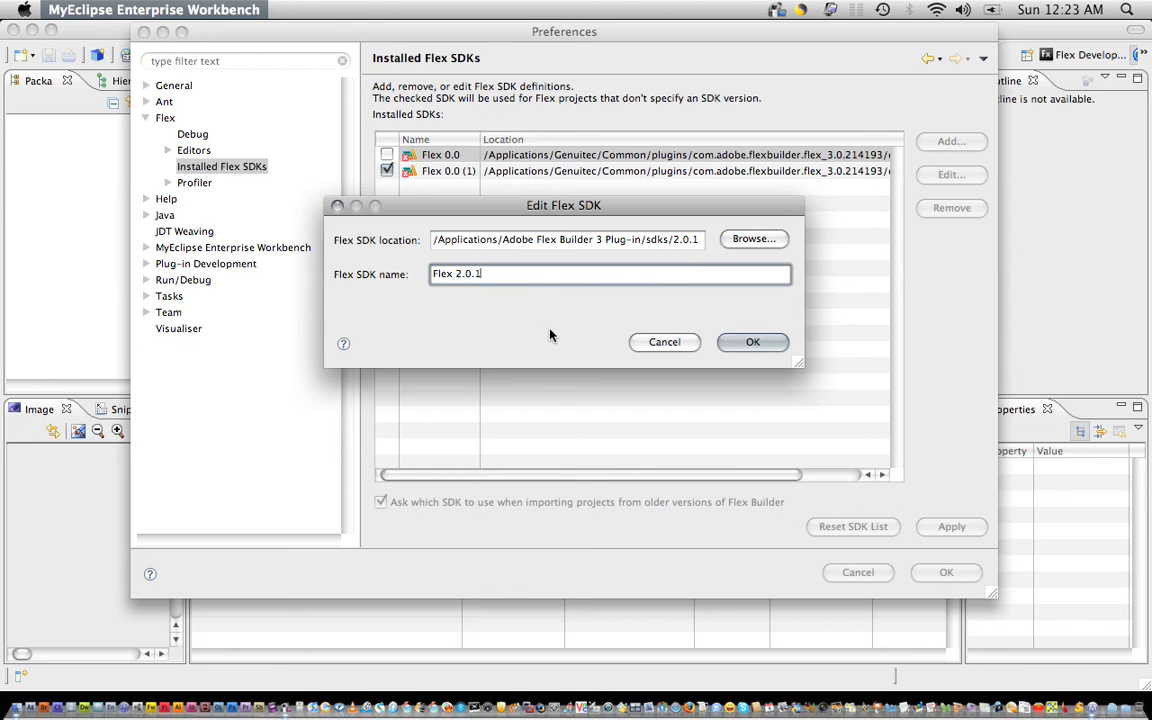
{"action": "left_click", "coordinate": [753, 343]}
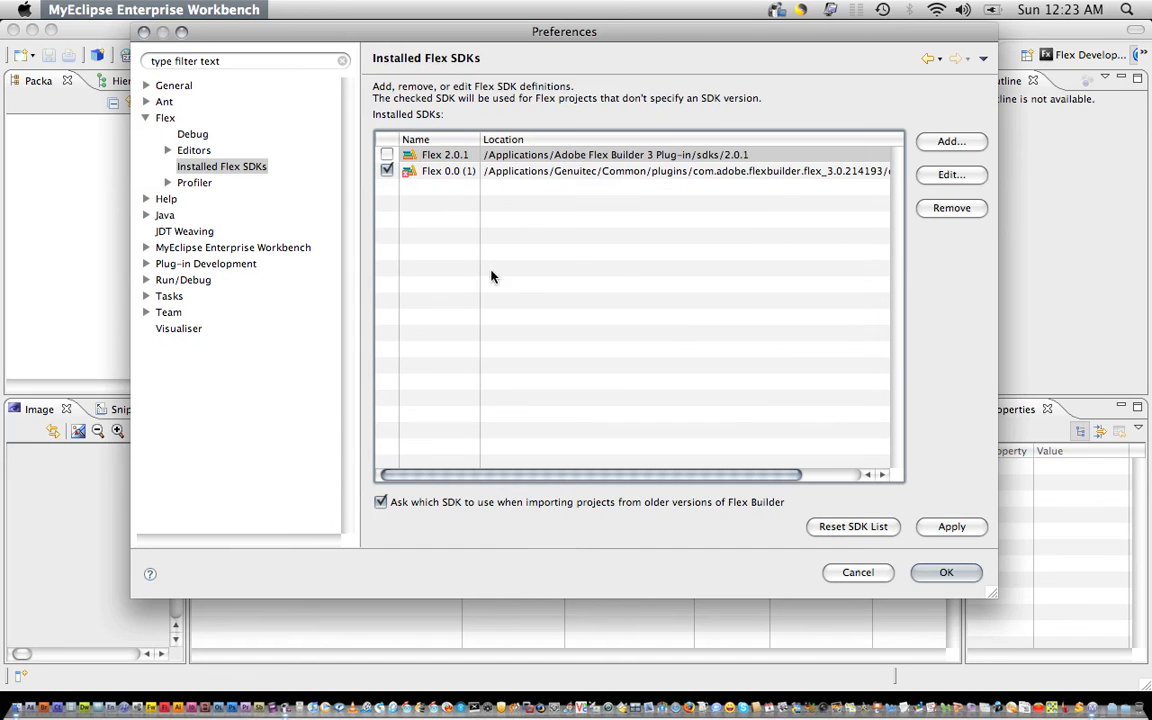
Point the Flex 0.0 (1) SDK to sdks/3.2.0 and rename it Flex 3.2.0.
{"action": "left_click", "coordinate": [452, 174]}
{"action": "left_click", "coordinate": [951, 174]}
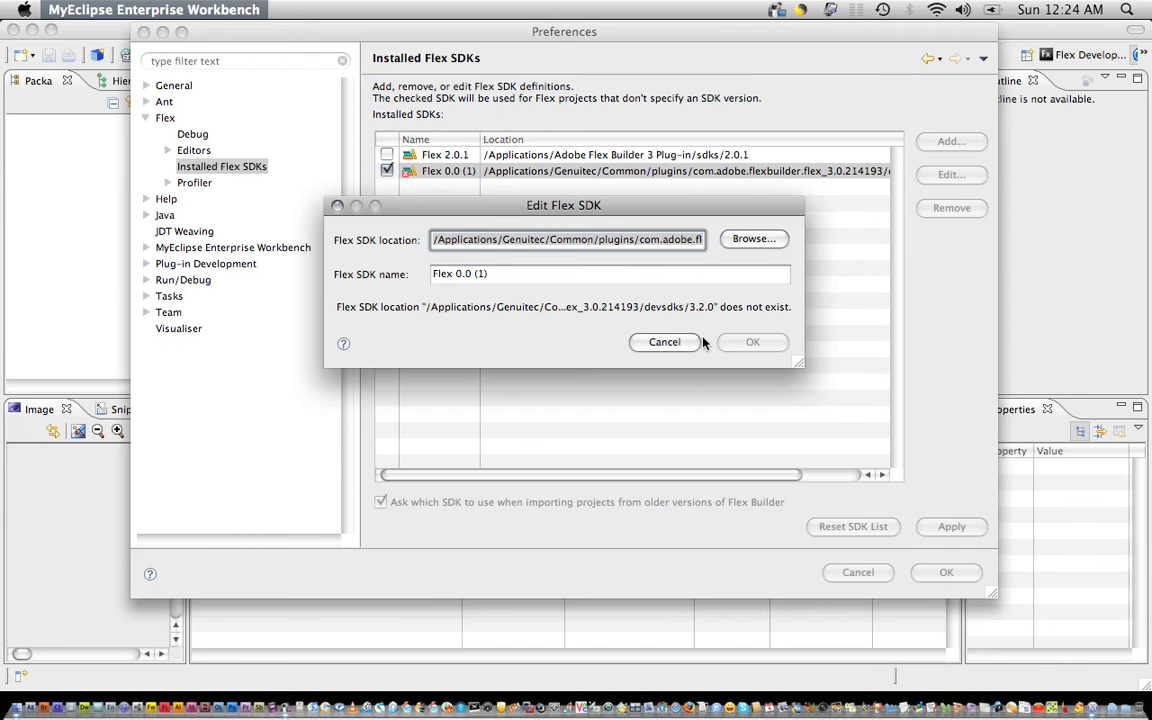
{"action": "left_click", "coordinate": [753, 239]}
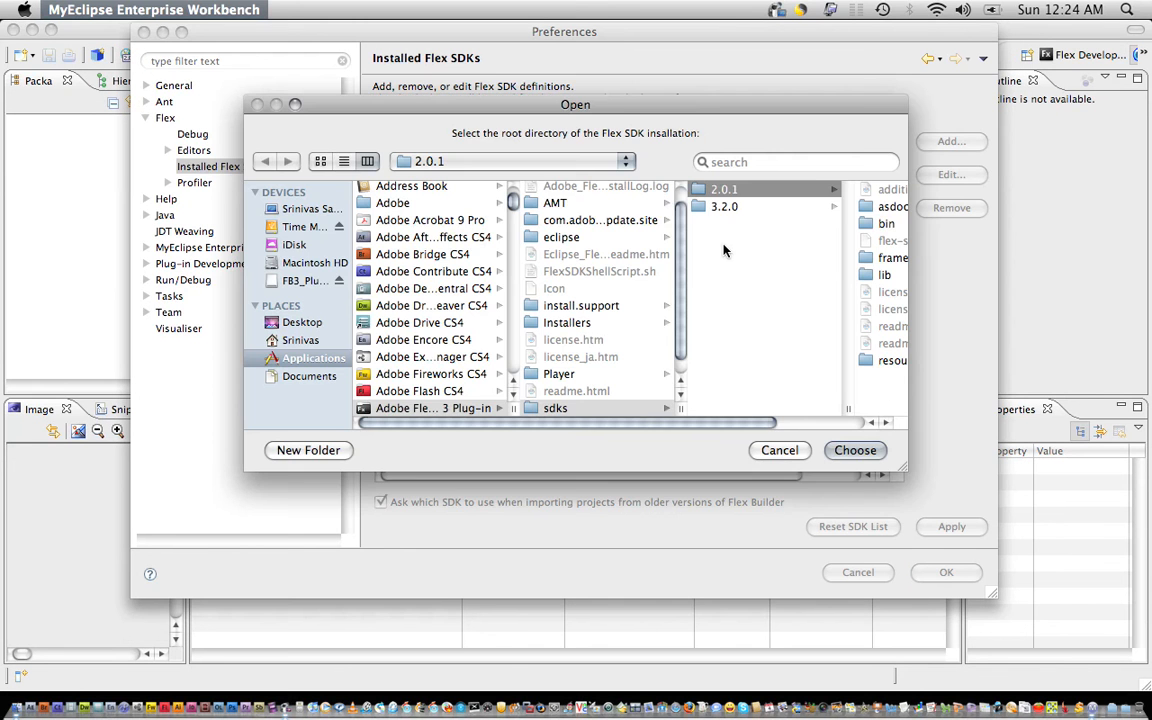
{"action": "left_click", "coordinate": [728, 207]}
{"action": "left_click", "coordinate": [856, 455]}
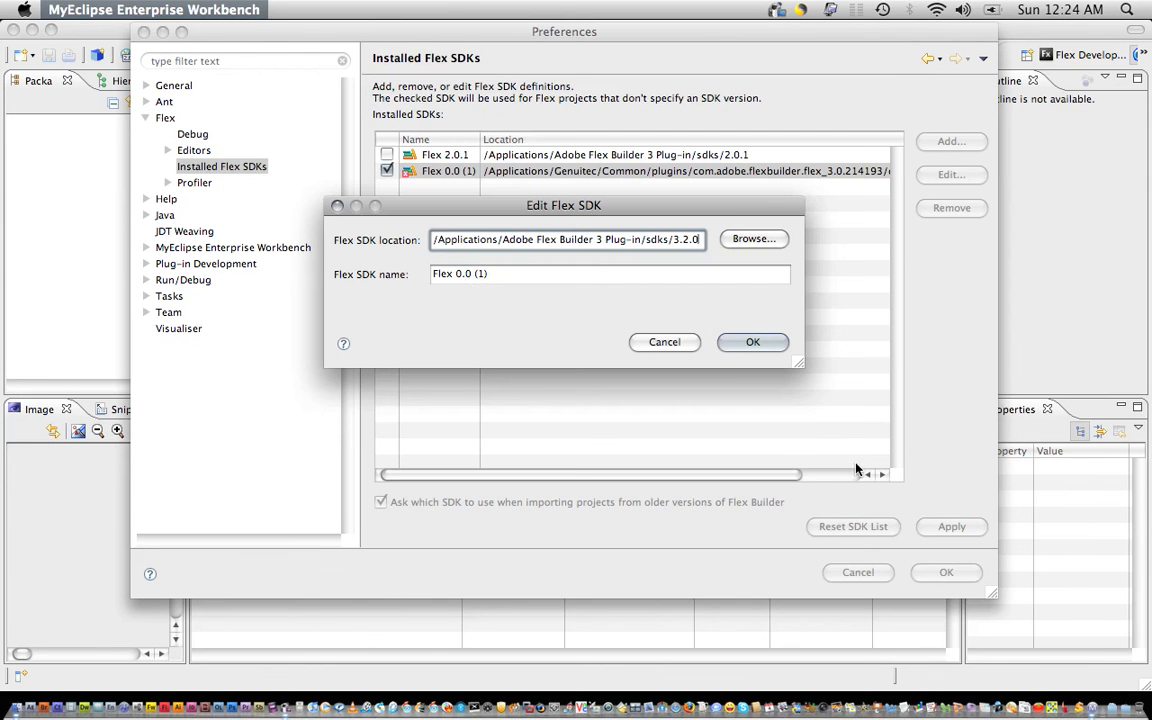
{"action": "triple_click", "coordinate": [461, 278]}
{"action": "left_click_drag", "start_coordinate": [456, 278], "coordinate": [472, 278]}
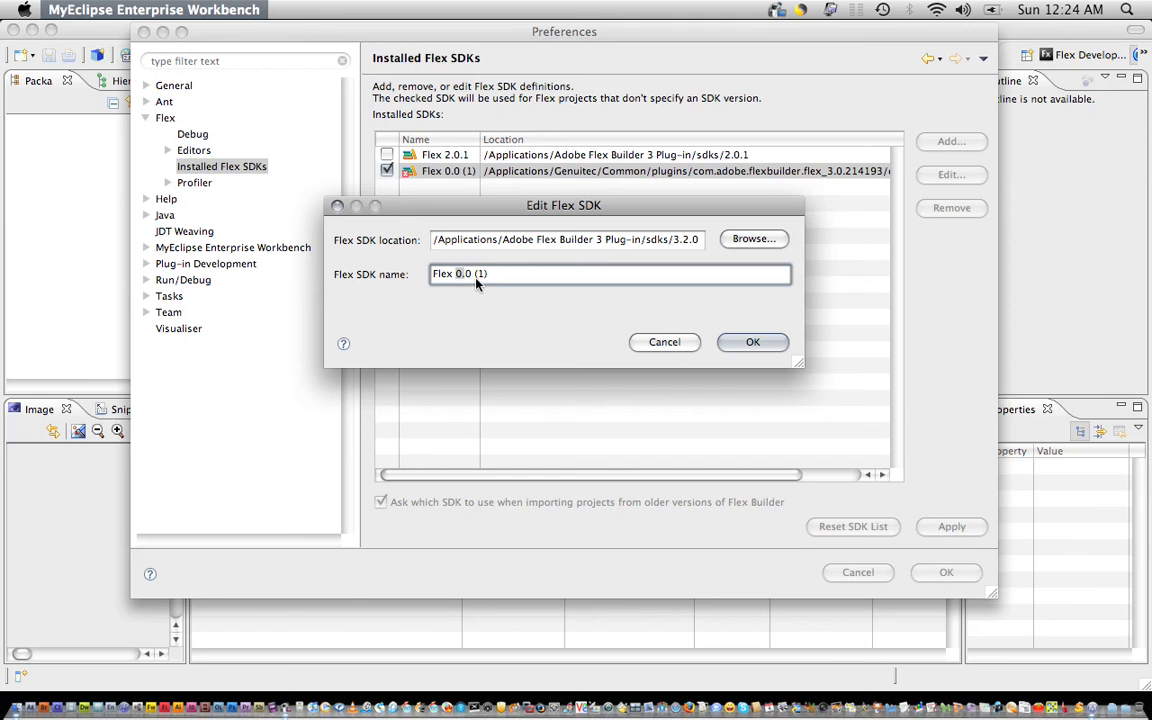
{"action": "type", "text": "3.2.0"}
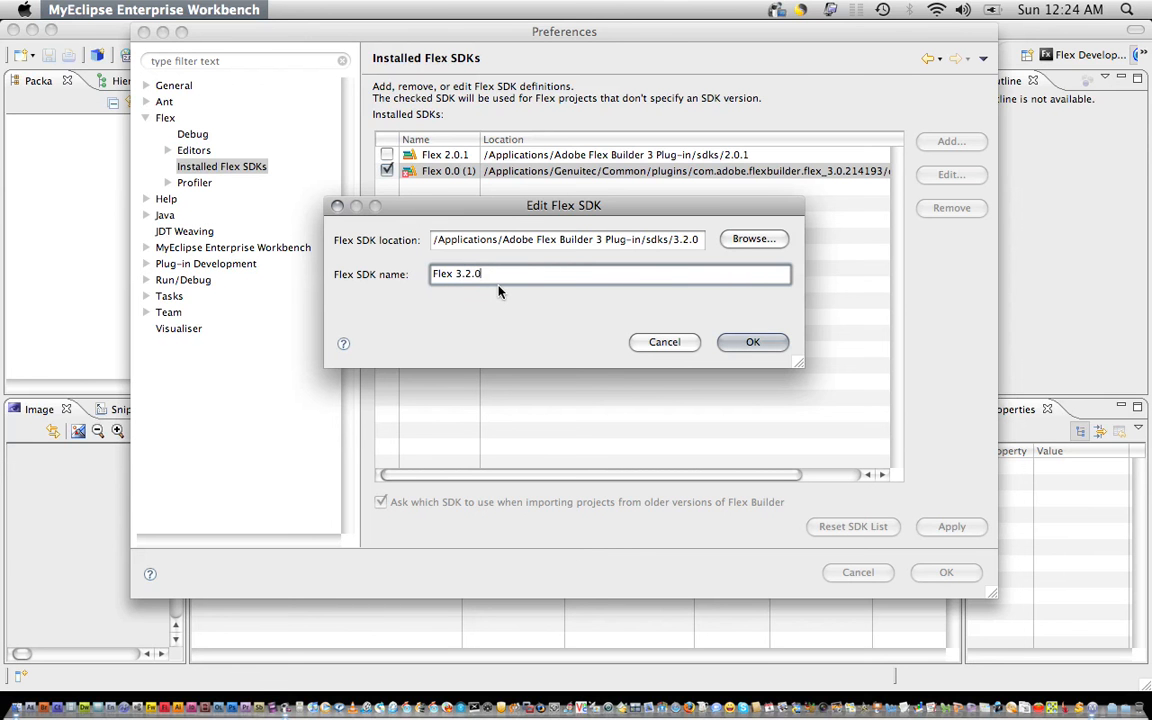
{"action": "left_click", "coordinate": [751, 343]}
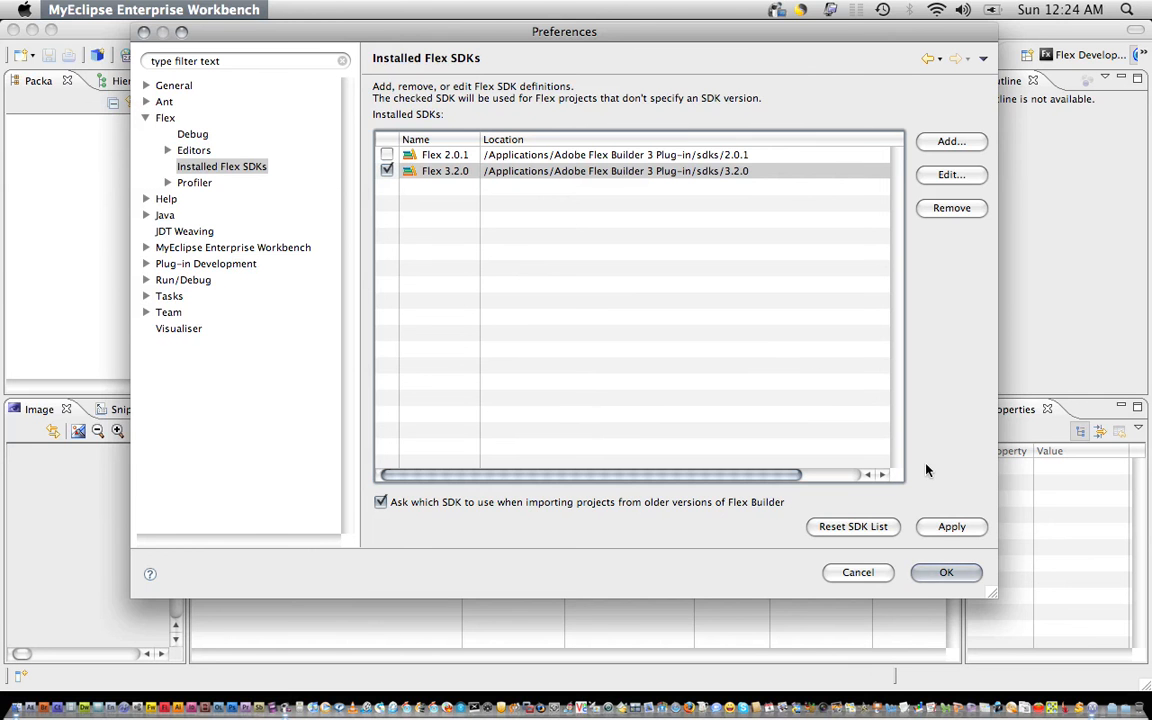
Apply the SDK changes, then create a new Flex project named Test in Flex Development.
{"action": "left_click", "coordinate": [938, 573]}
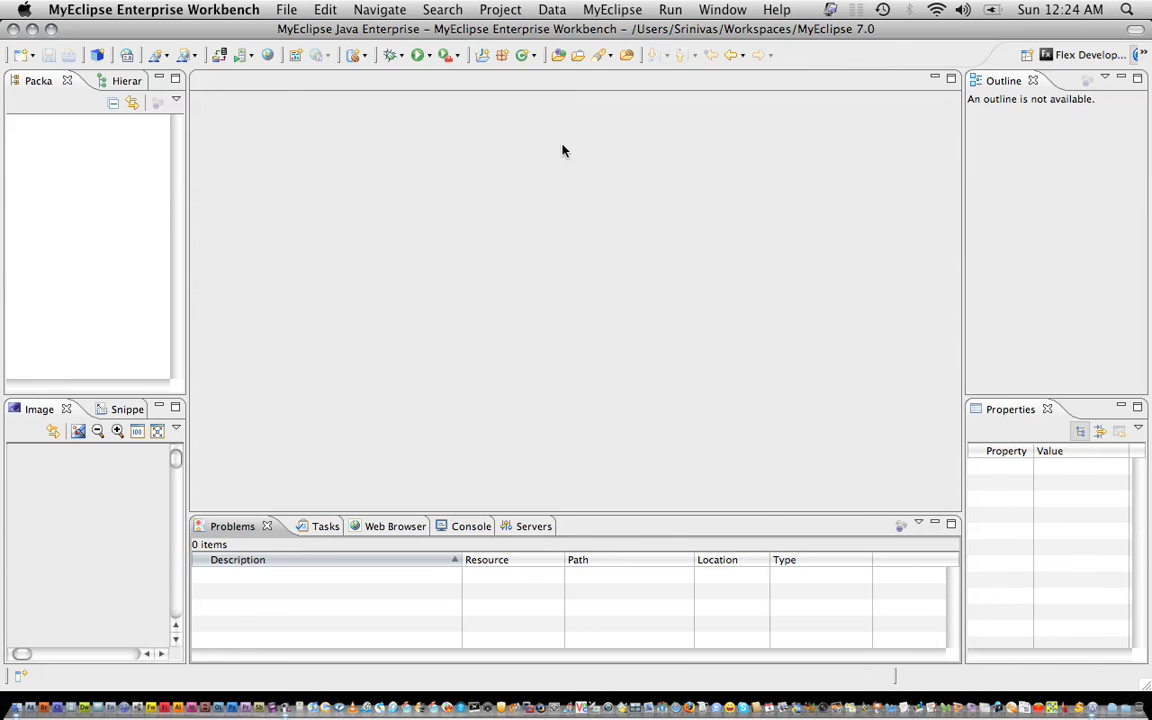
{"action": "left_click", "coordinate": [1097, 60]}
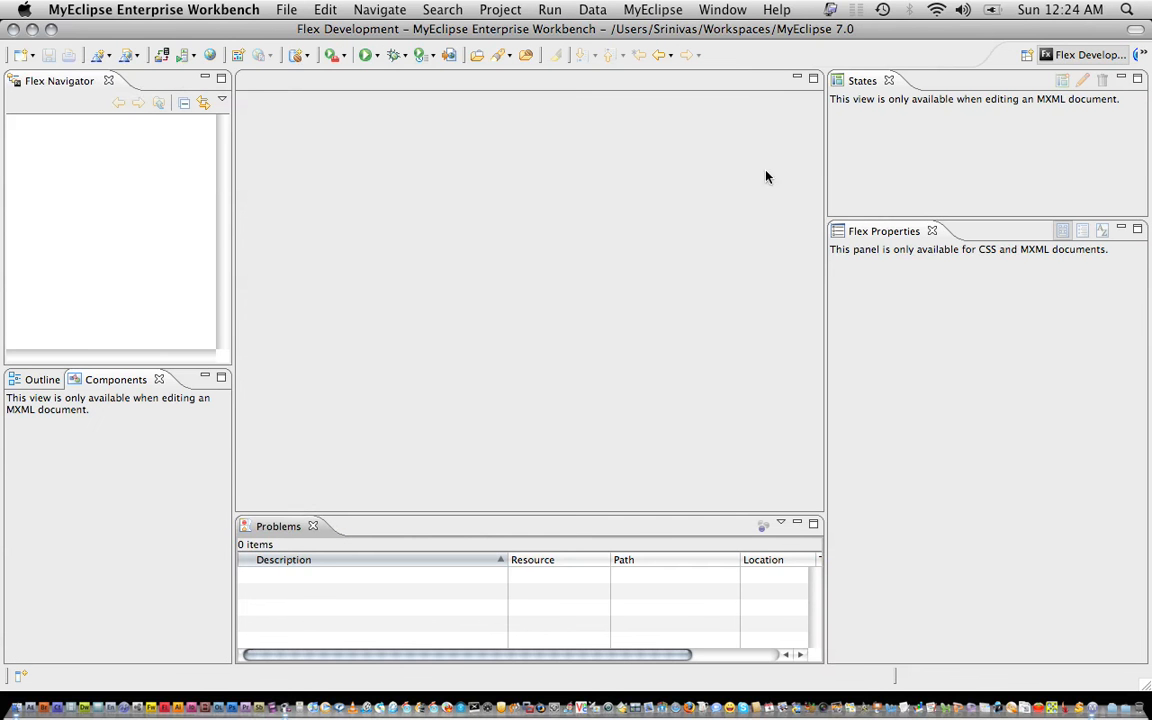
{"action": "right_click", "coordinate": [74, 148]}
{"action": "mouse_move", "coordinate": [146, 168]}
{"action": "left_click", "coordinate": [256, 157]}
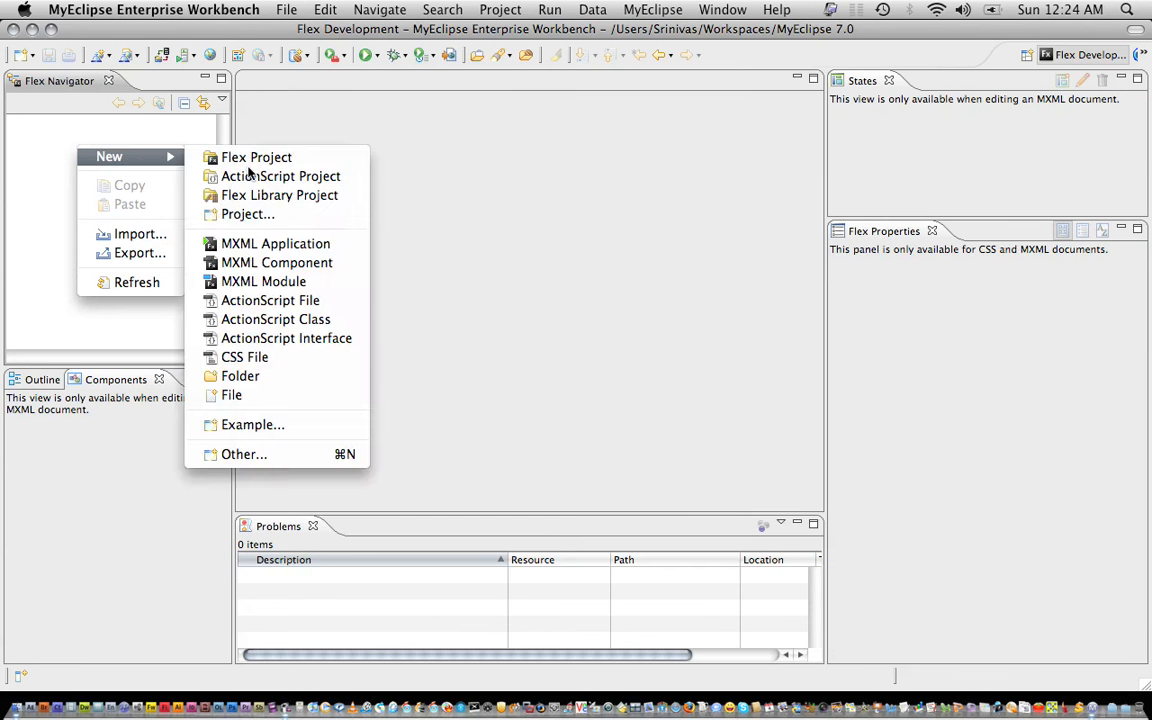
{"action": "type", "text": "Test"}
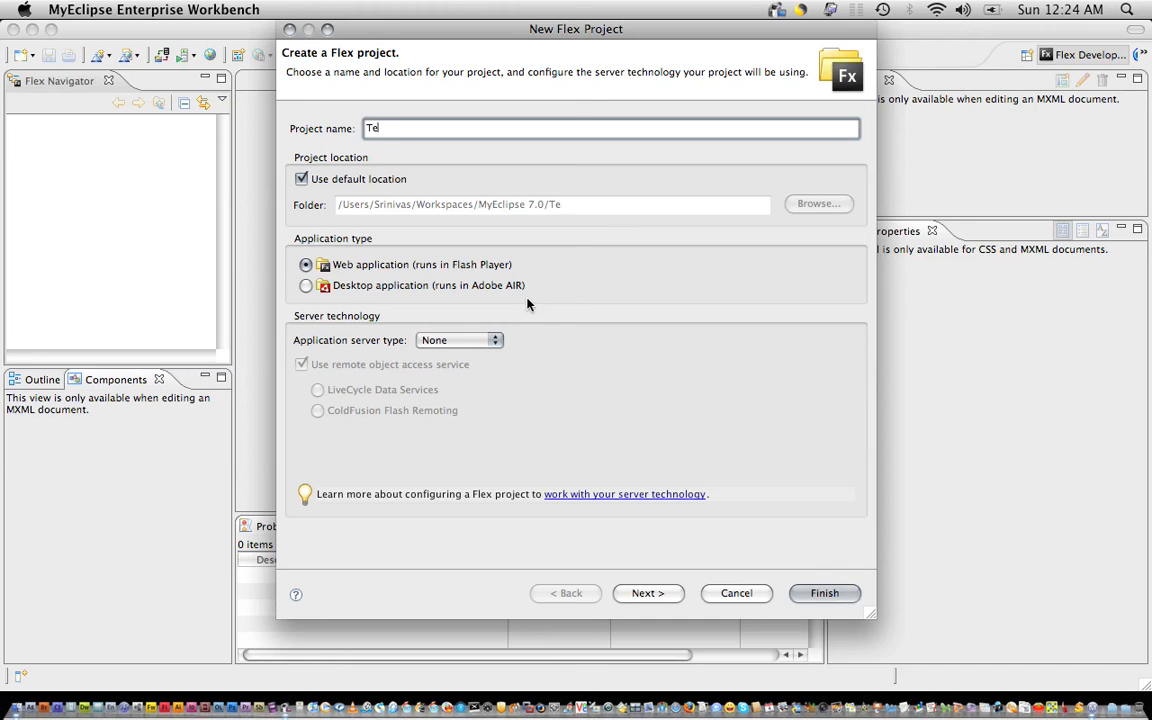
{"action": "left_click", "coordinate": [853, 598]}
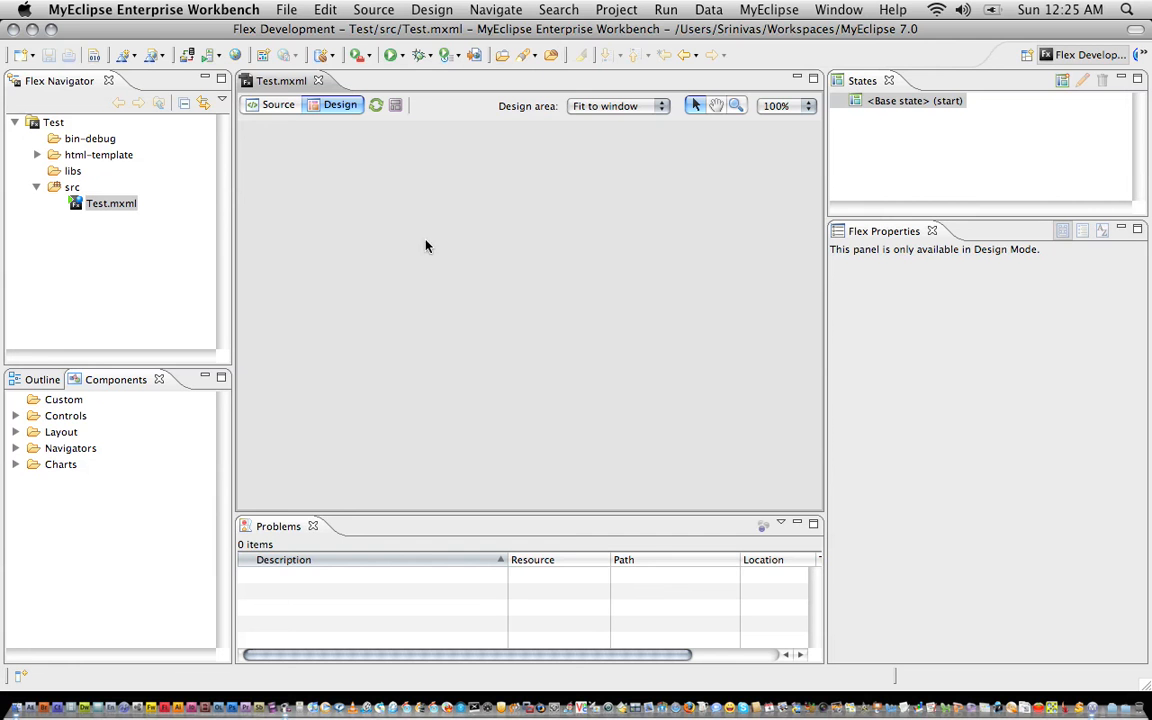
In Test.mxml's source, replace the Application layout value 'absolute' with Vertical.
{"action": "left_click", "coordinate": [521, 299]}
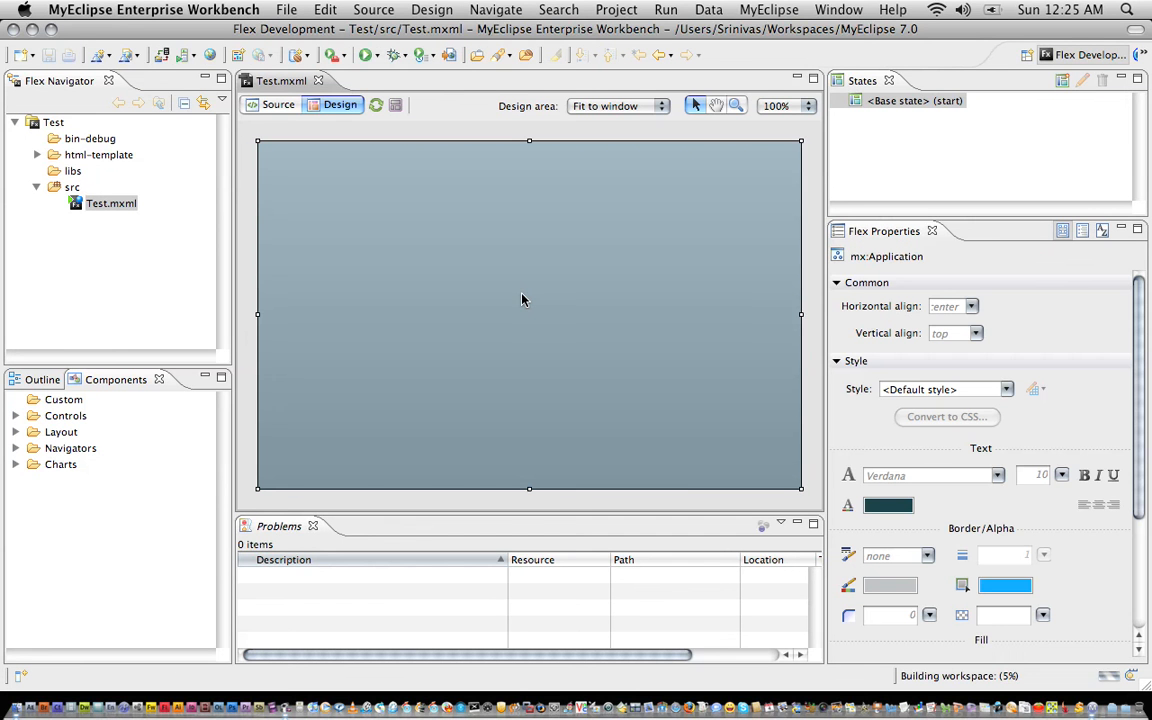
{"action": "left_click", "coordinate": [279, 105]}
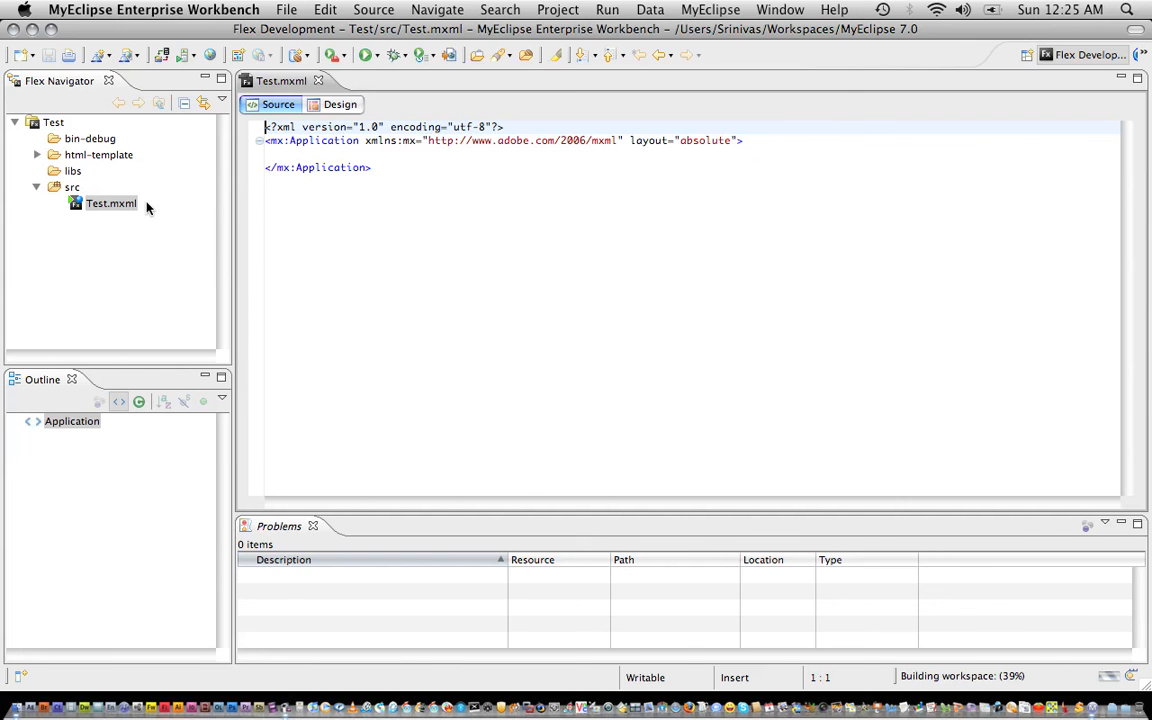
{"action": "left_click", "coordinate": [334, 105]}
{"action": "left_click", "coordinate": [17, 432]}
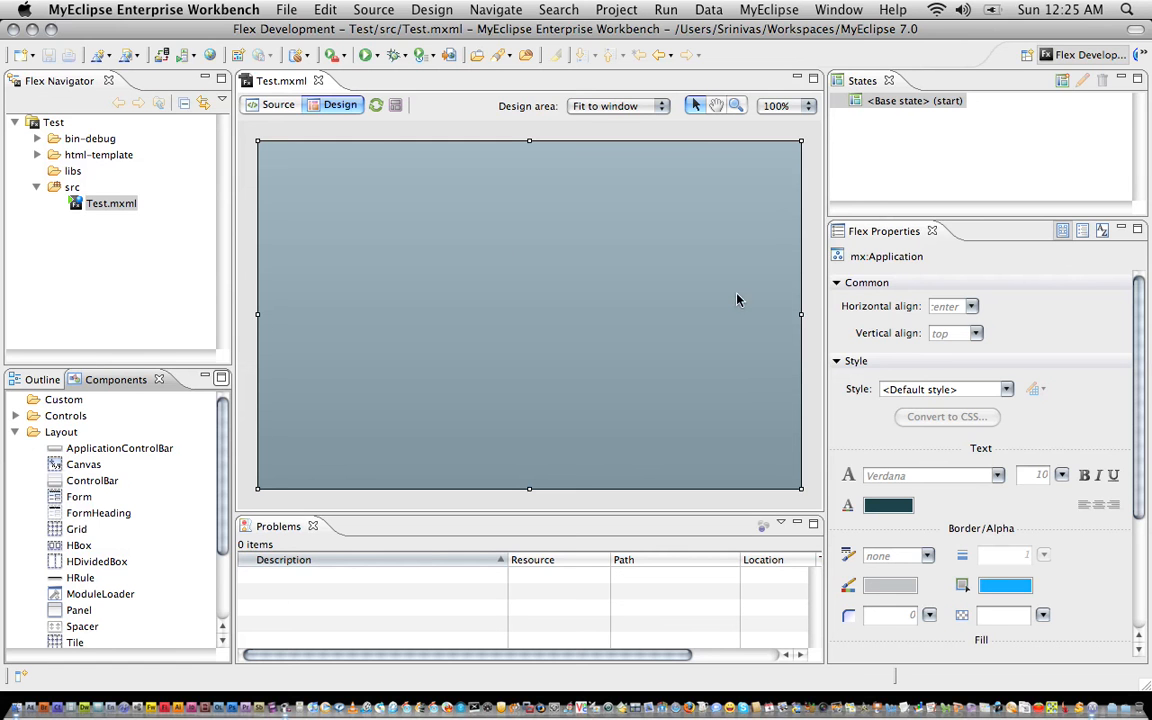
{"action": "left_click", "coordinate": [275, 105]}
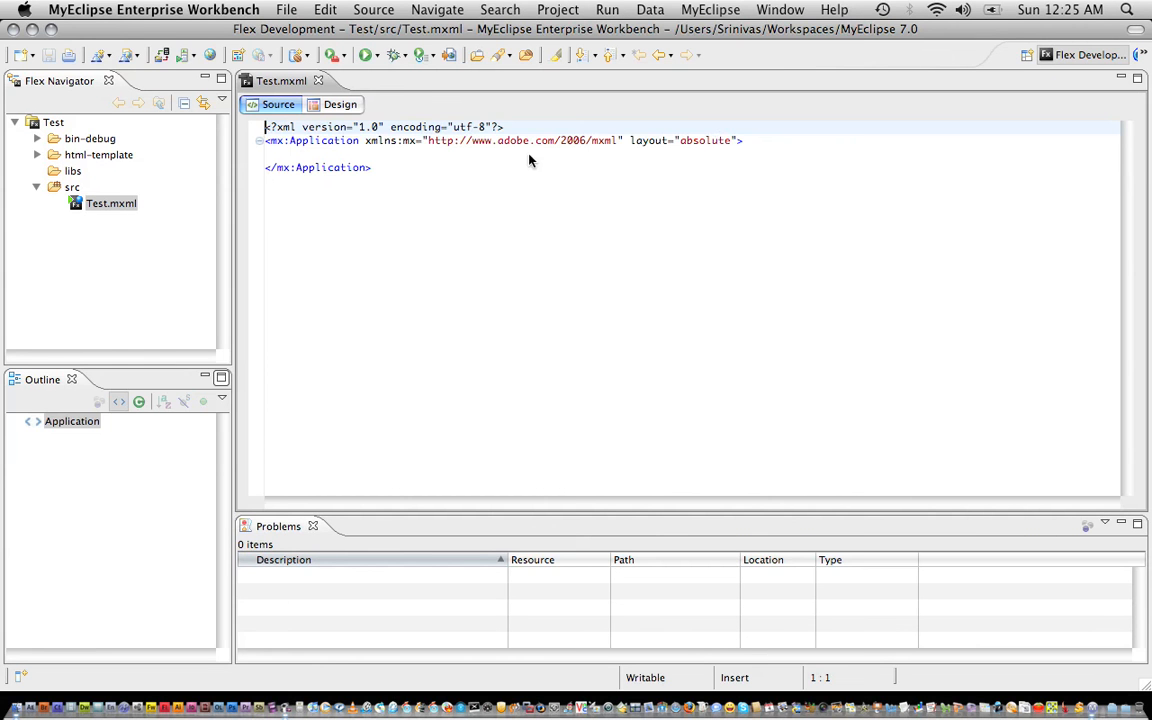
{"action": "left_click", "coordinate": [720, 141]}
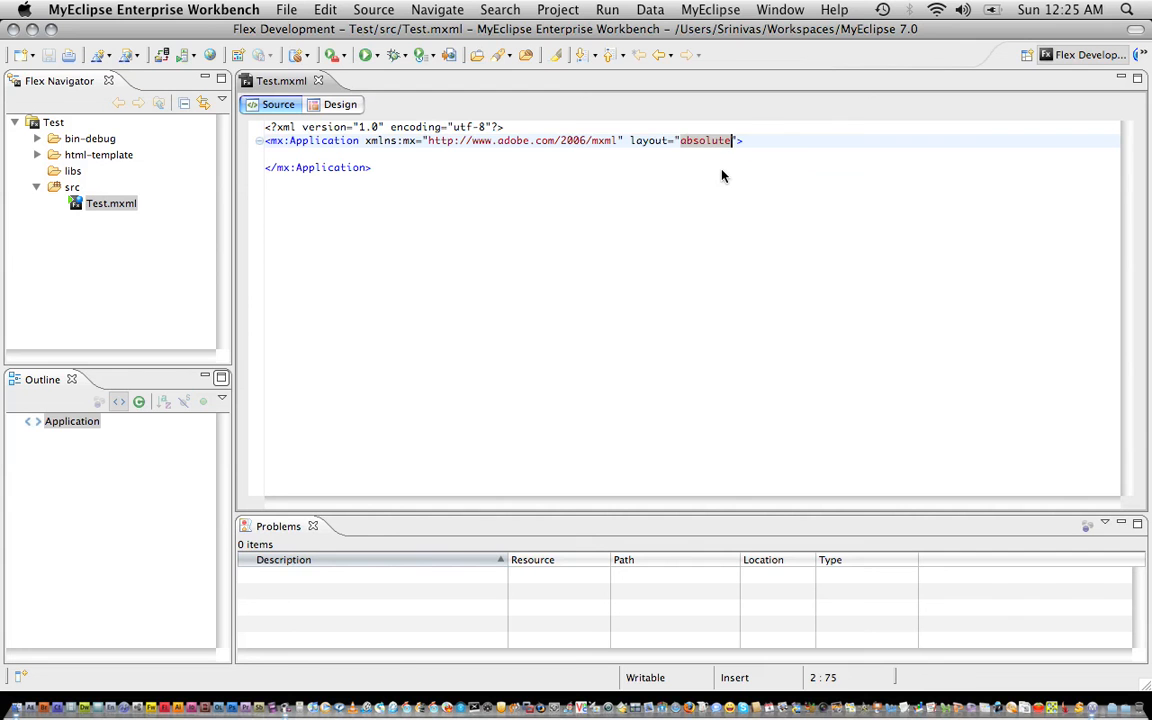
{"action": "type", "text": "Vertic"}
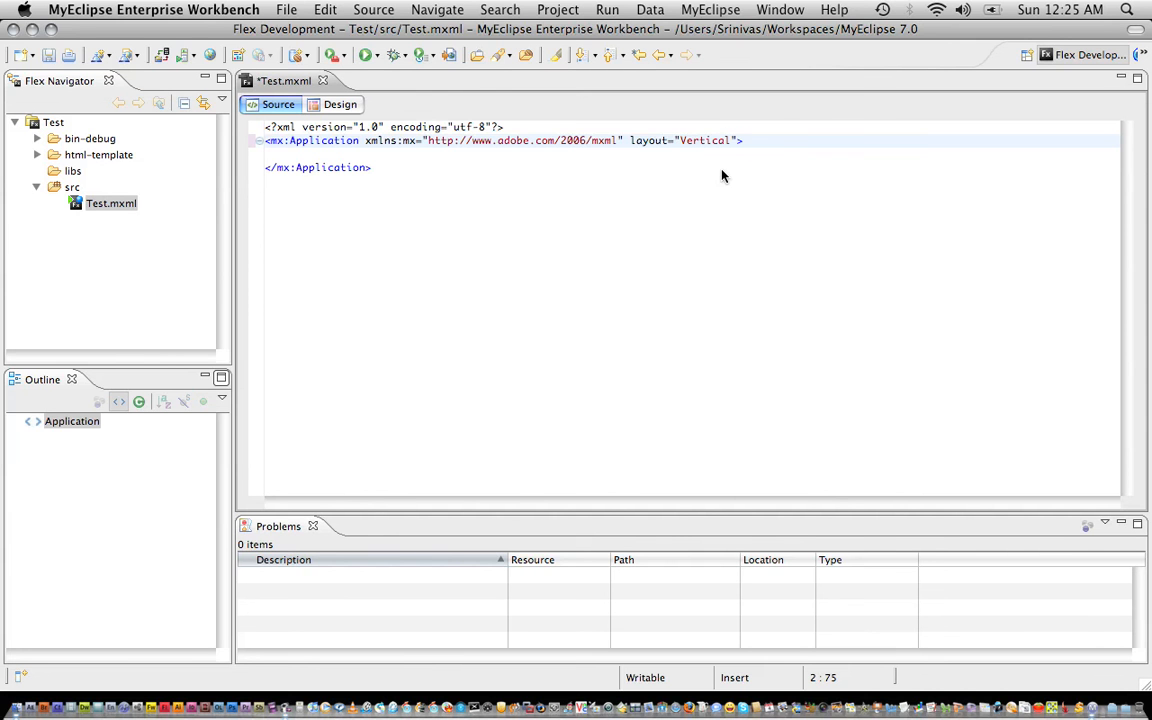
{"action": "key", "text": "Up"}
{"action": "left_click", "coordinate": [688, 143]}
Back in Design view, drag an Accordion from the Navigators components onto the top of the canvas.
{"action": "left_click", "coordinate": [339, 104]}
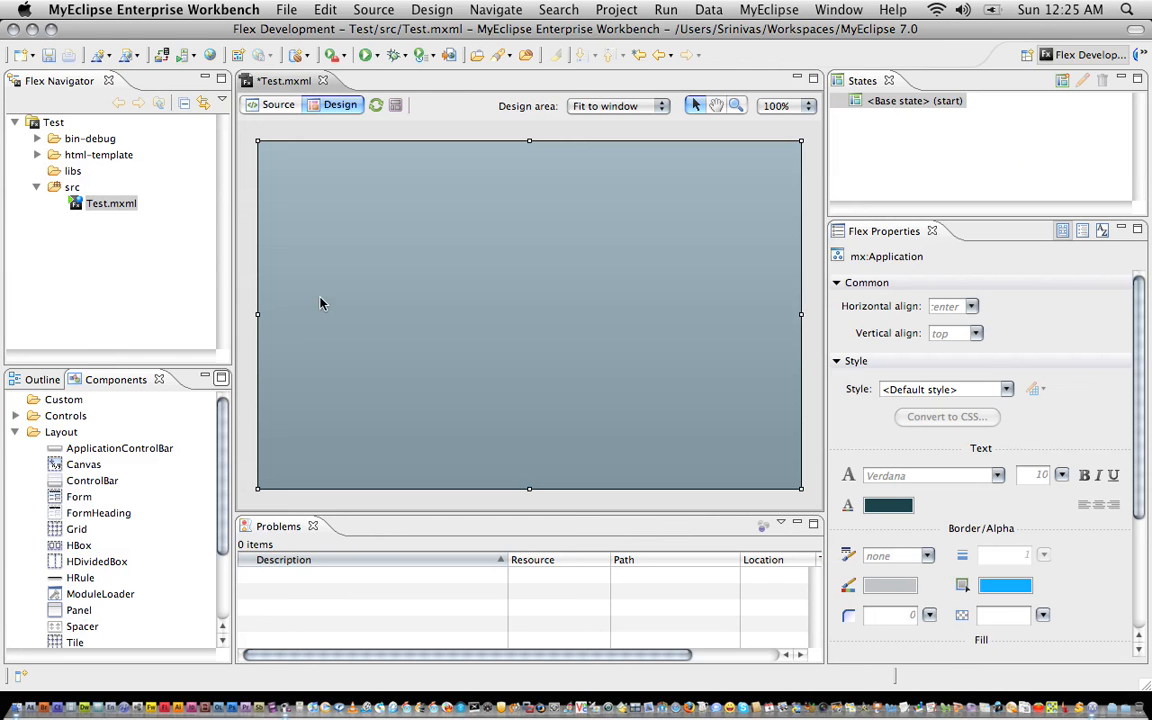
{"action": "left_click", "coordinate": [18, 432]}
{"action": "left_click", "coordinate": [16, 432]}
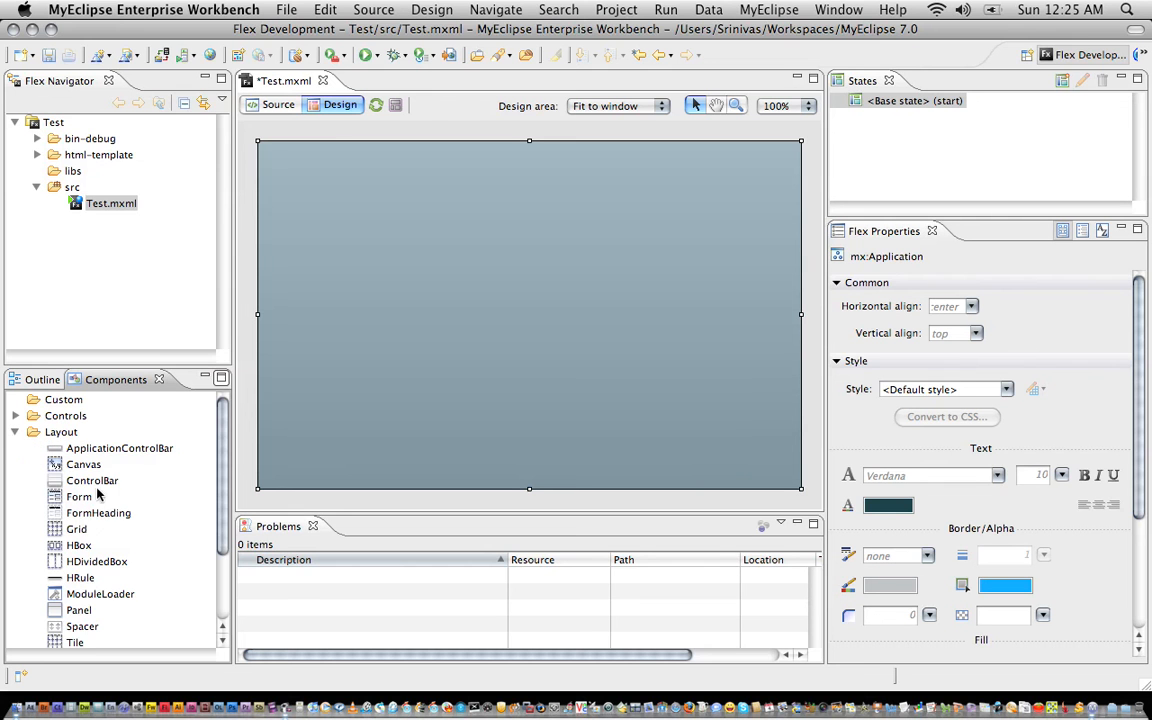
{"action": "left_click", "coordinate": [16, 432]}
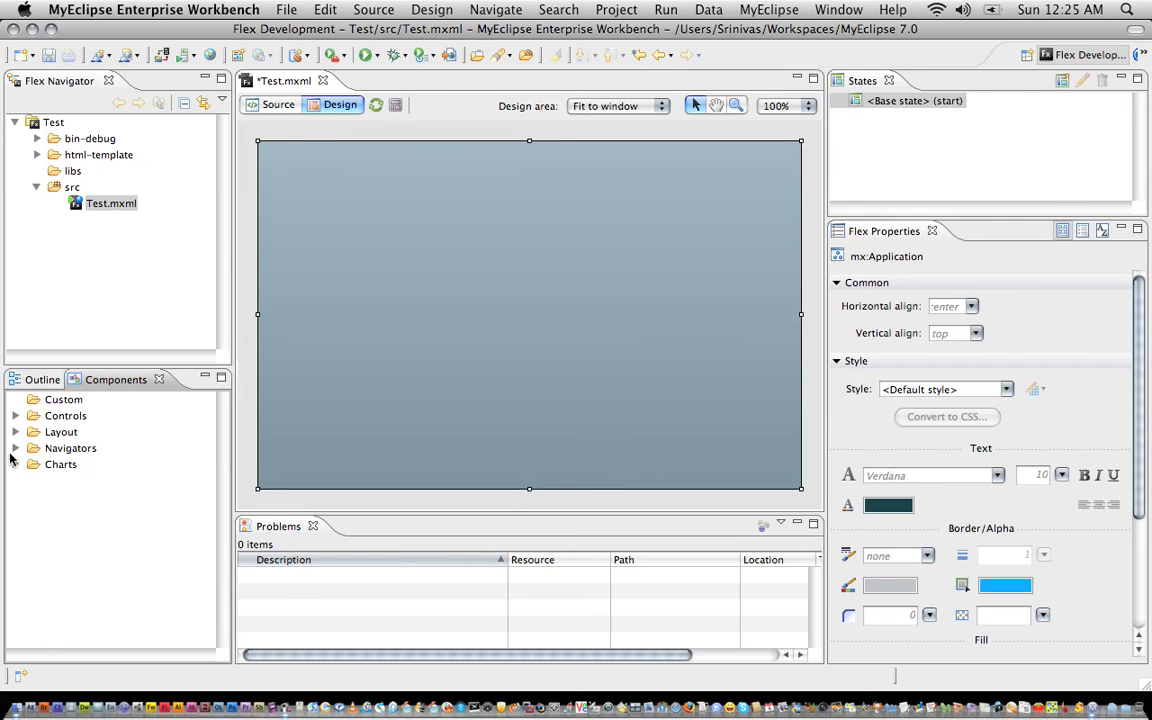
{"action": "left_click", "coordinate": [30, 457]}
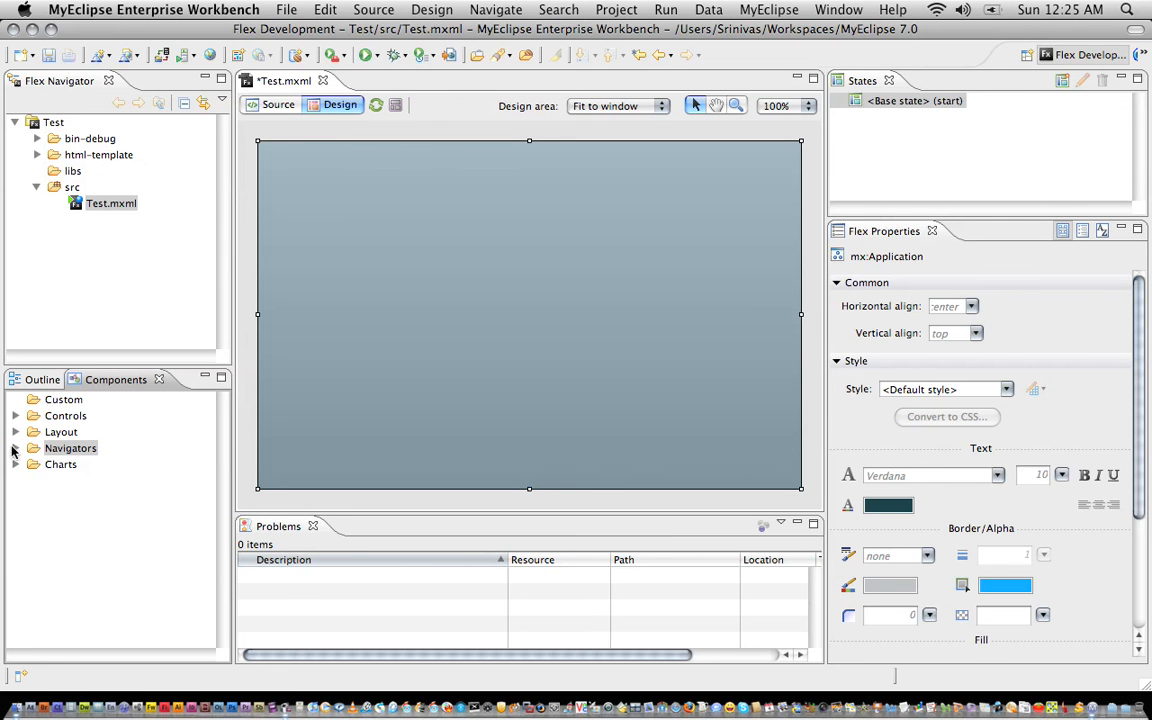
{"action": "left_click", "coordinate": [16, 448]}
{"action": "left_click", "coordinate": [72, 471]}
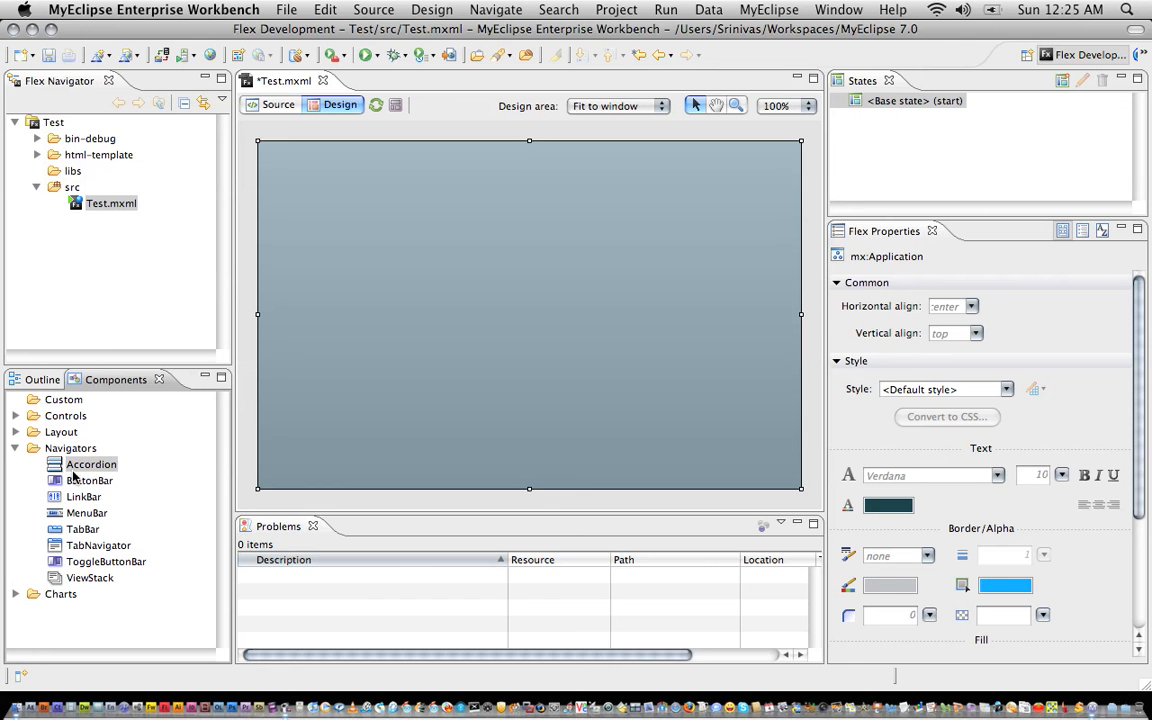
{"action": "left_click_drag", "start_coordinate": [207, 453], "coordinate": [481, 237]}
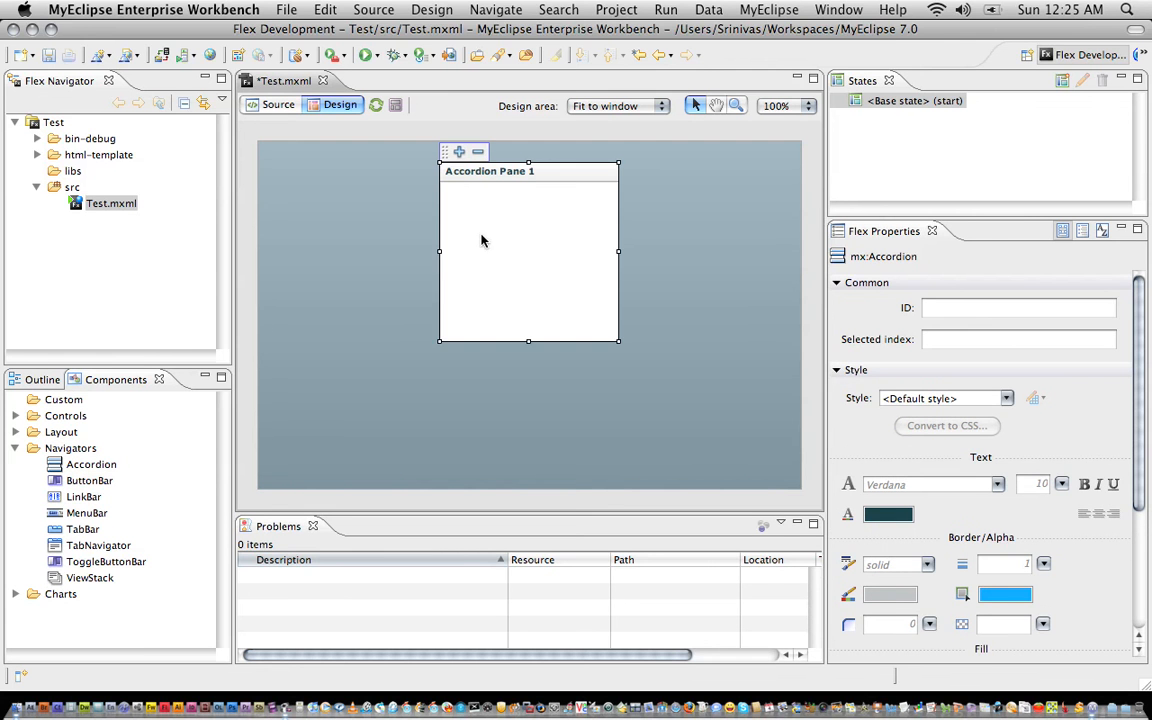
Add a pane labelled Test 1, then remove it again and reselect Accordion Pane 1.
{"action": "left_click", "coordinate": [459, 153]}
{"action": "type", "text": "Test 2"}
{"action": "key", "text": "BackSpace"}
{"action": "type", "text": "1"}
{"action": "left_click", "coordinate": [651, 383]}
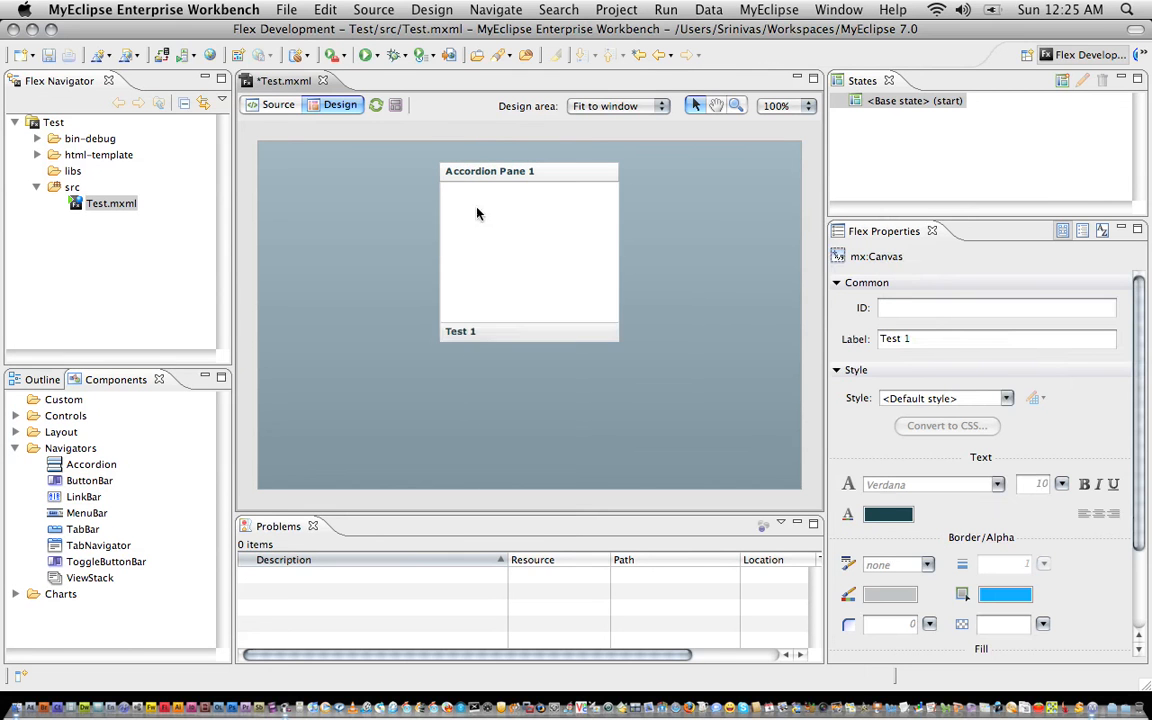
{"action": "left_click", "coordinate": [478, 151]}
{"action": "left_click", "coordinate": [522, 224]}
Add the Test 2 and Test 1 panes, check the MXML source, and save Test.mxml.
{"action": "left_click", "coordinate": [458, 151]}
{"action": "type", "text": "Test 2"}
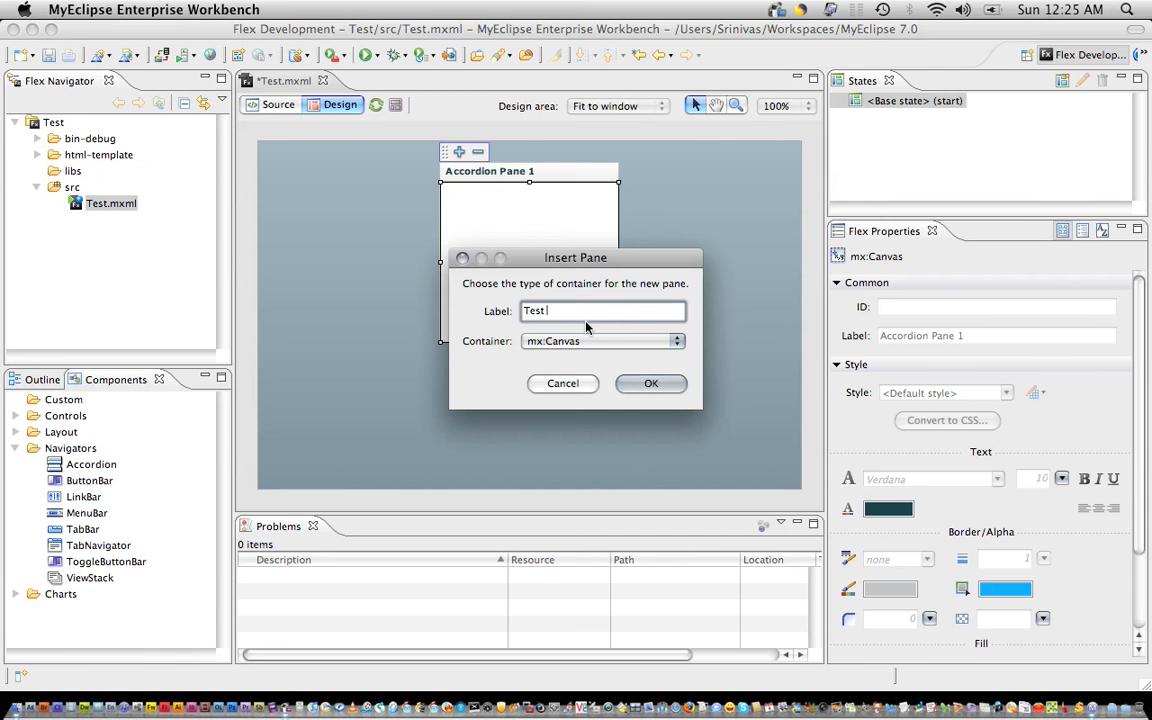
{"action": "left_click", "coordinate": [648, 384]}
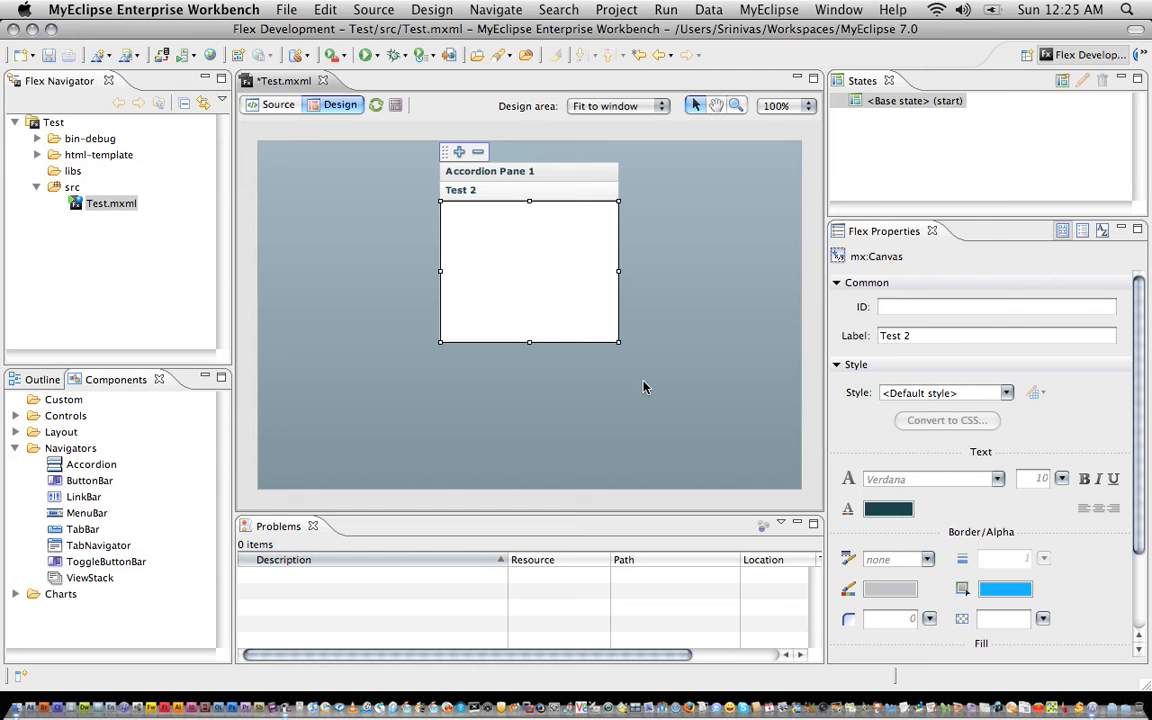
{"action": "left_click", "coordinate": [476, 176]}
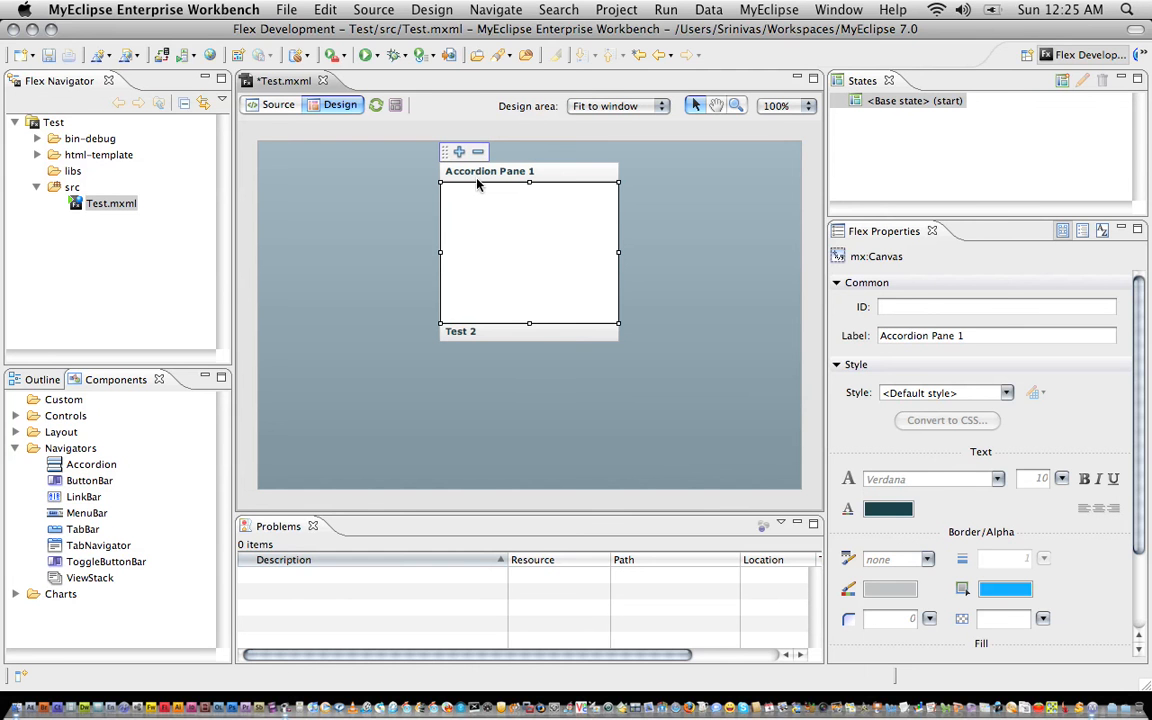
{"action": "left_click", "coordinate": [459, 151]}
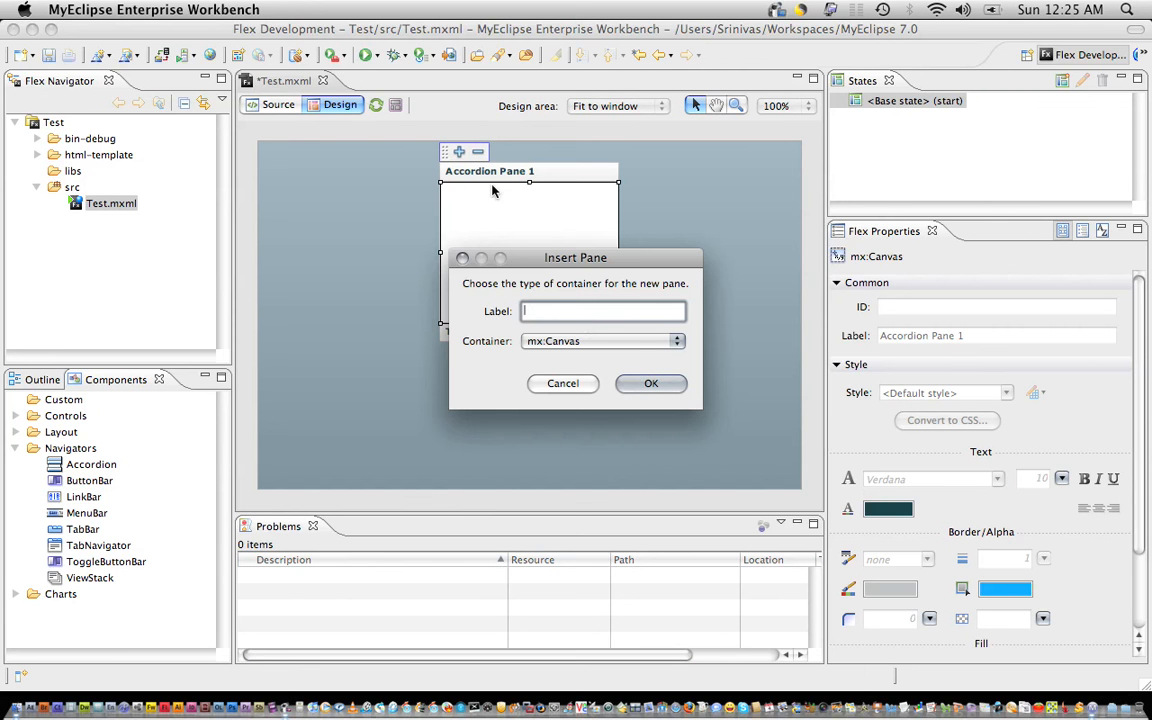
{"action": "type", "text": "Test 1"}
{"action": "left_click", "coordinate": [645, 384]}
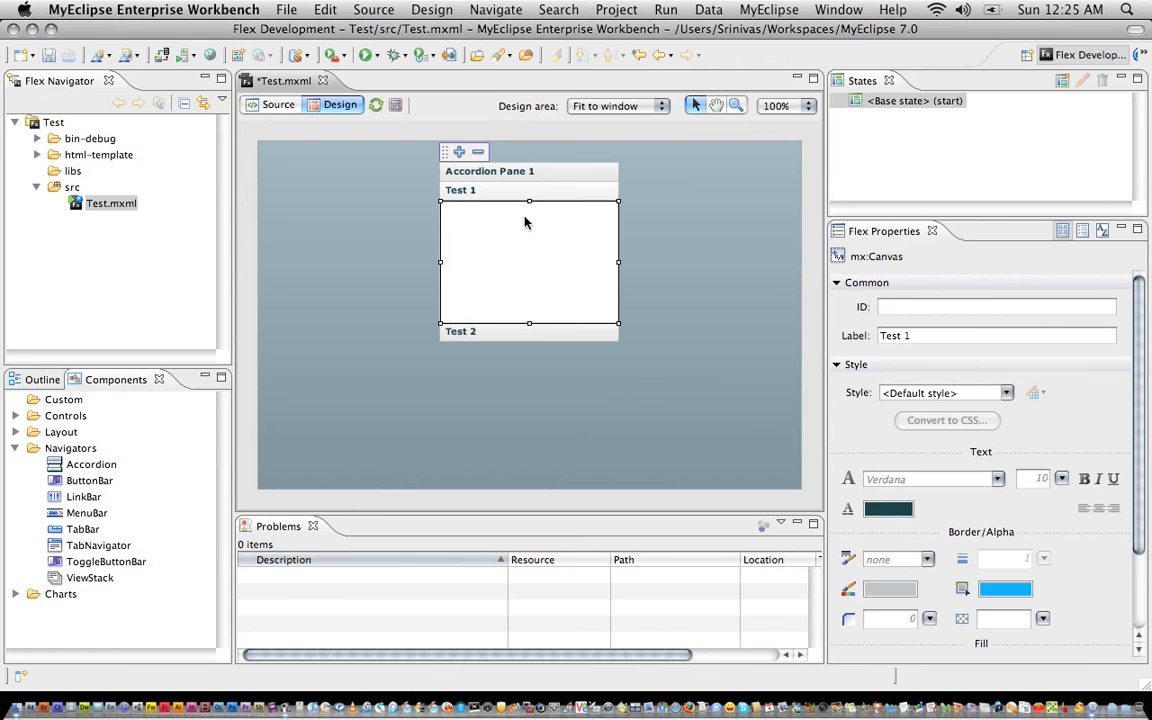
{"action": "left_click", "coordinate": [279, 105]}
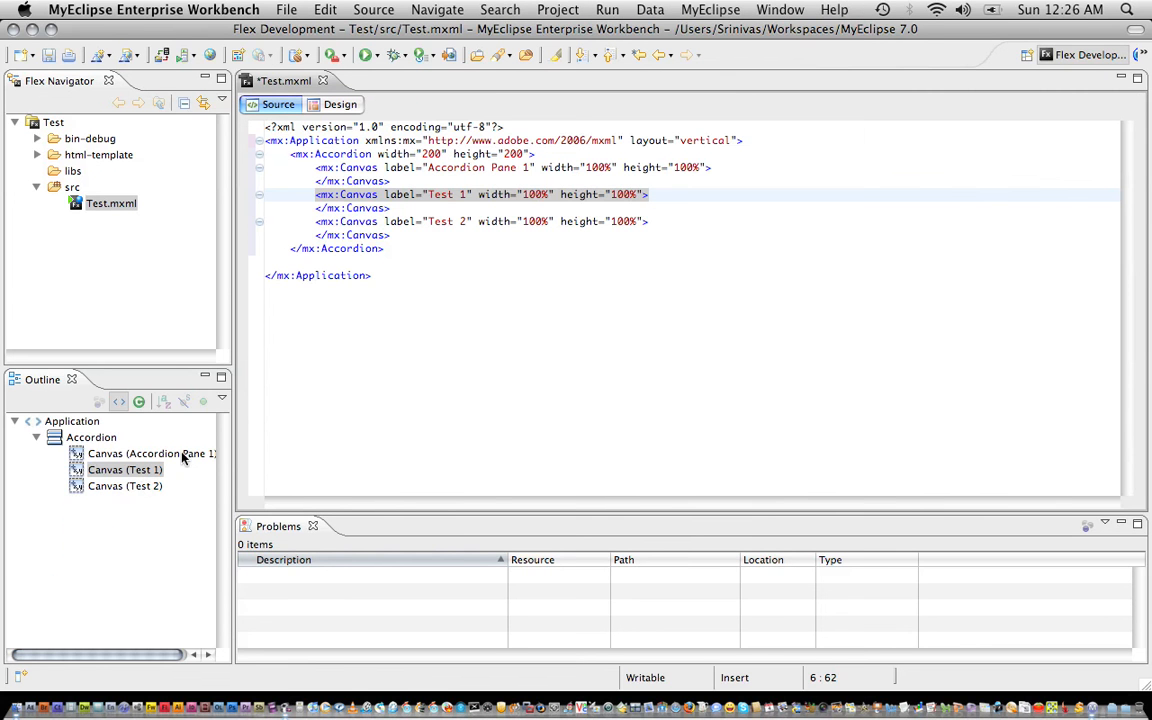
{"action": "left_click", "coordinate": [49, 57]}
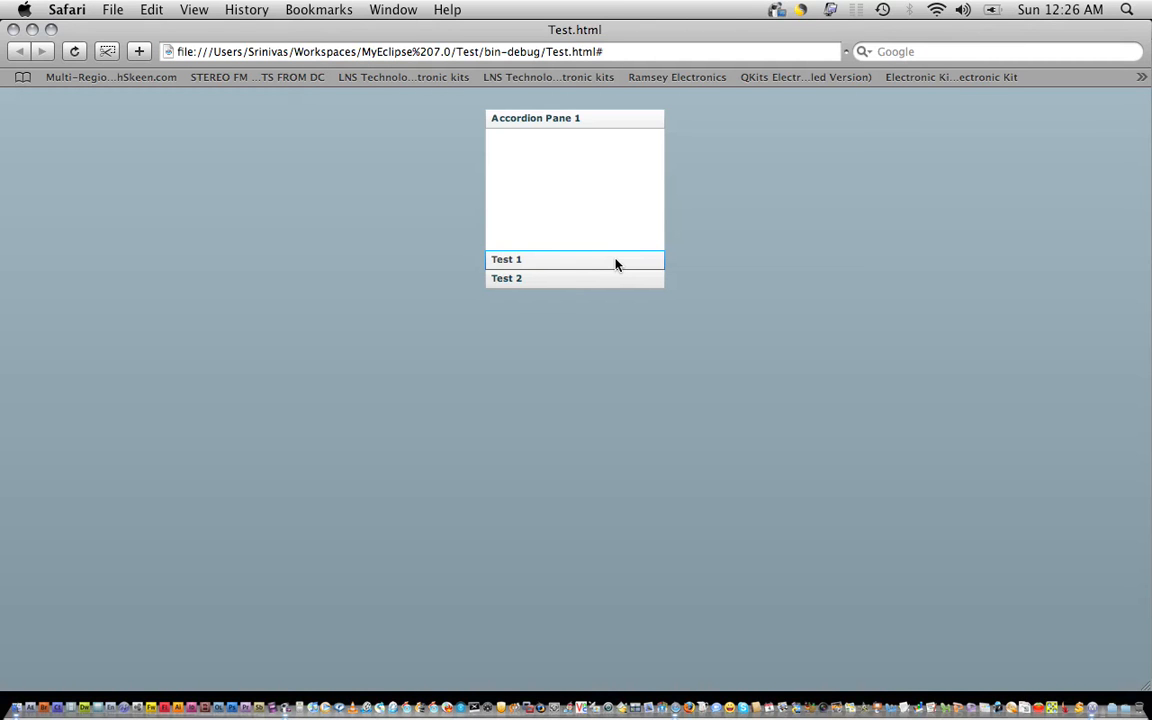
Switch between the Test 2, Test 1 and Accordion Pane 1 panes in Safari, then close the browser.
{"action": "left_click", "coordinate": [609, 283]}
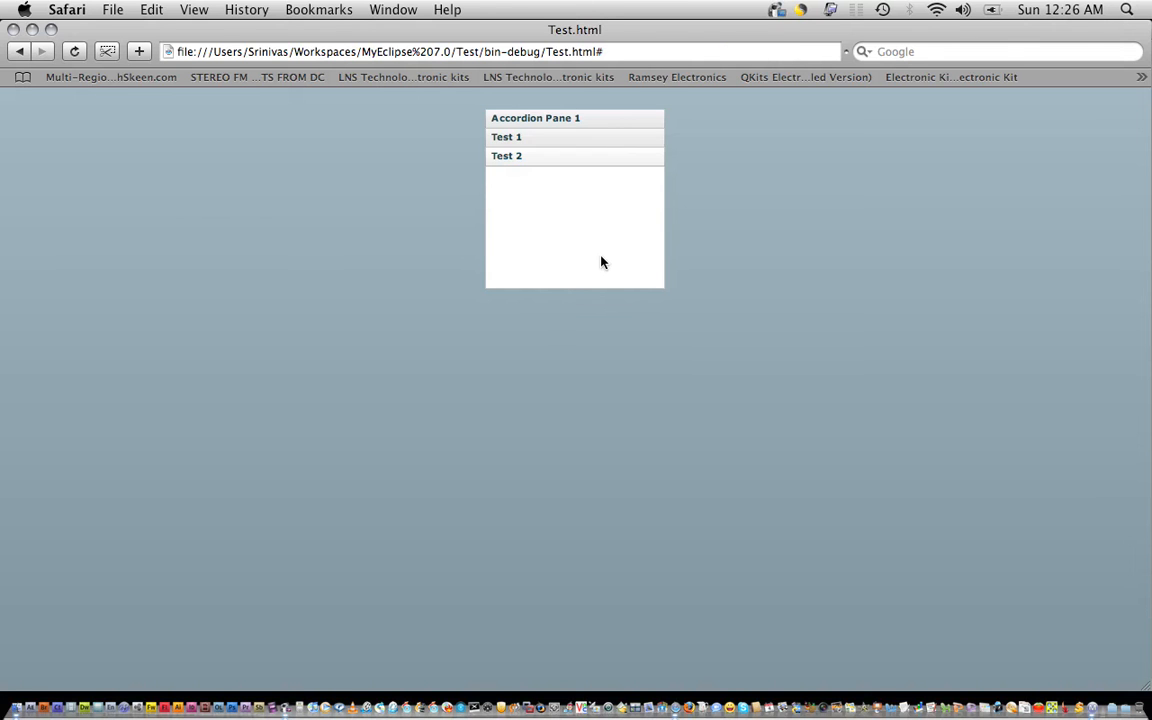
{"action": "left_click", "coordinate": [610, 142]}
{"action": "left_click", "coordinate": [591, 283]}
{"action": "left_click", "coordinate": [566, 127]}
{"action": "left_click", "coordinate": [543, 262]}
{"action": "left_click", "coordinate": [543, 279]}
{"action": "left_click", "coordinate": [535, 121]}
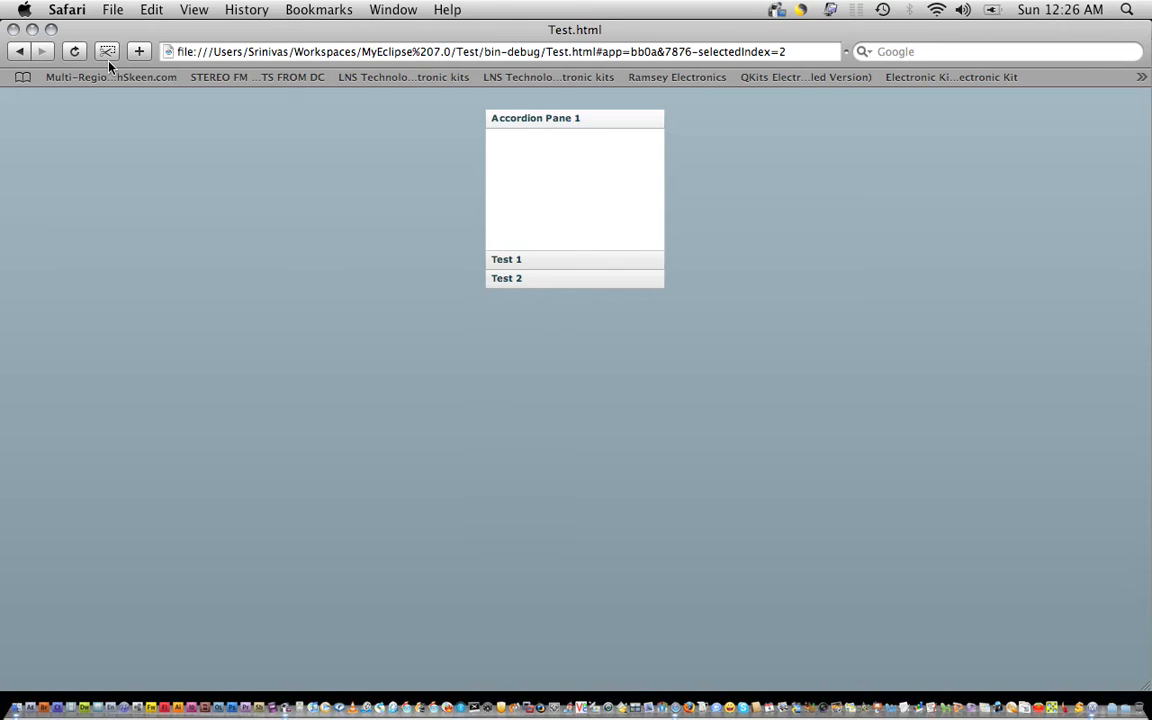
{"action": "left_click", "coordinate": [14, 30]}
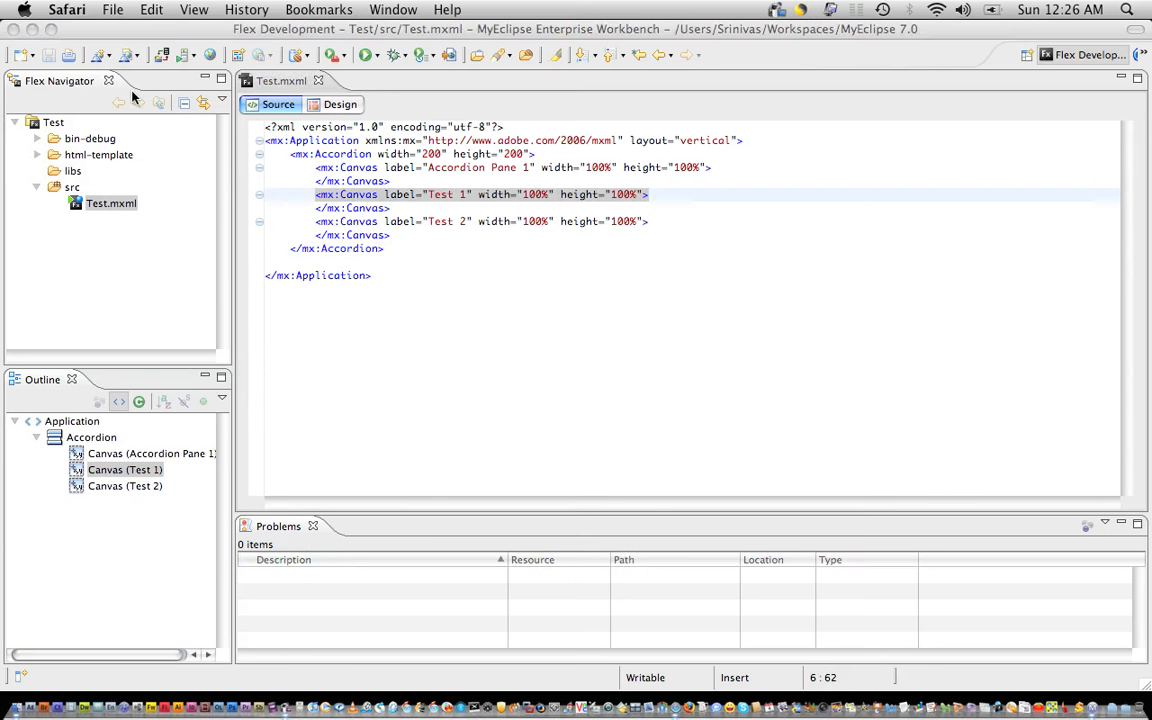
Close the Test.mxml editor tab, leaving the editor area empty.
{"action": "left_click", "coordinate": [451, 254]}
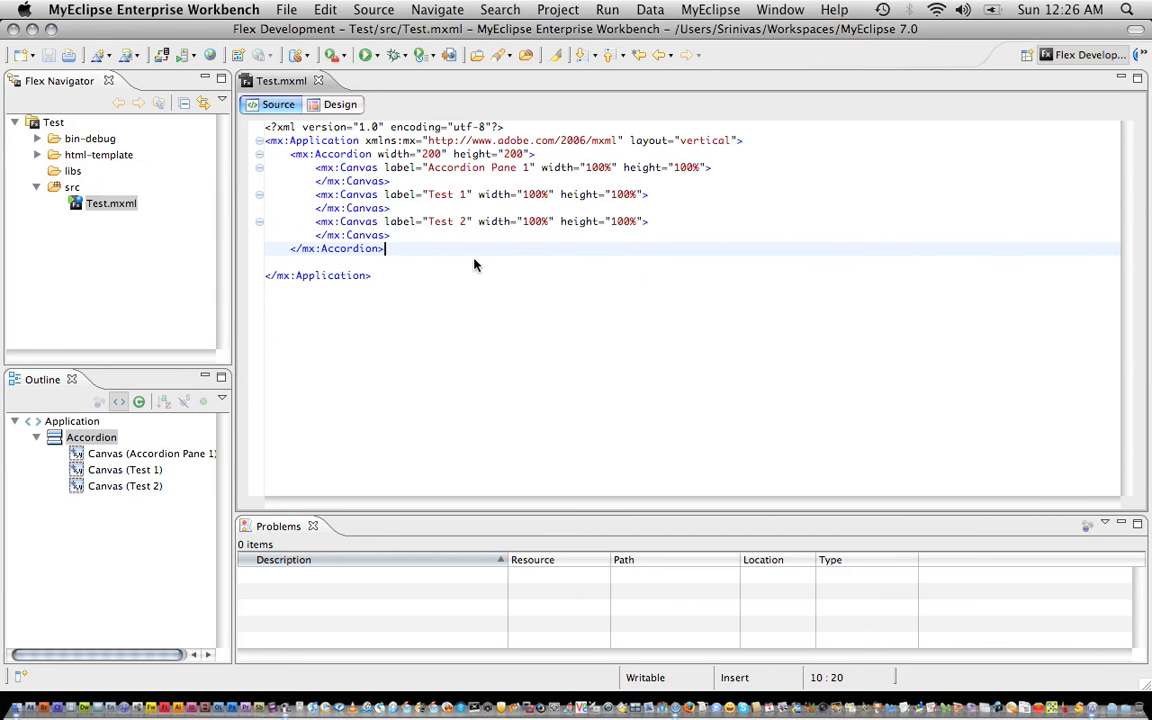
{"action": "left_click", "coordinate": [318, 81]}
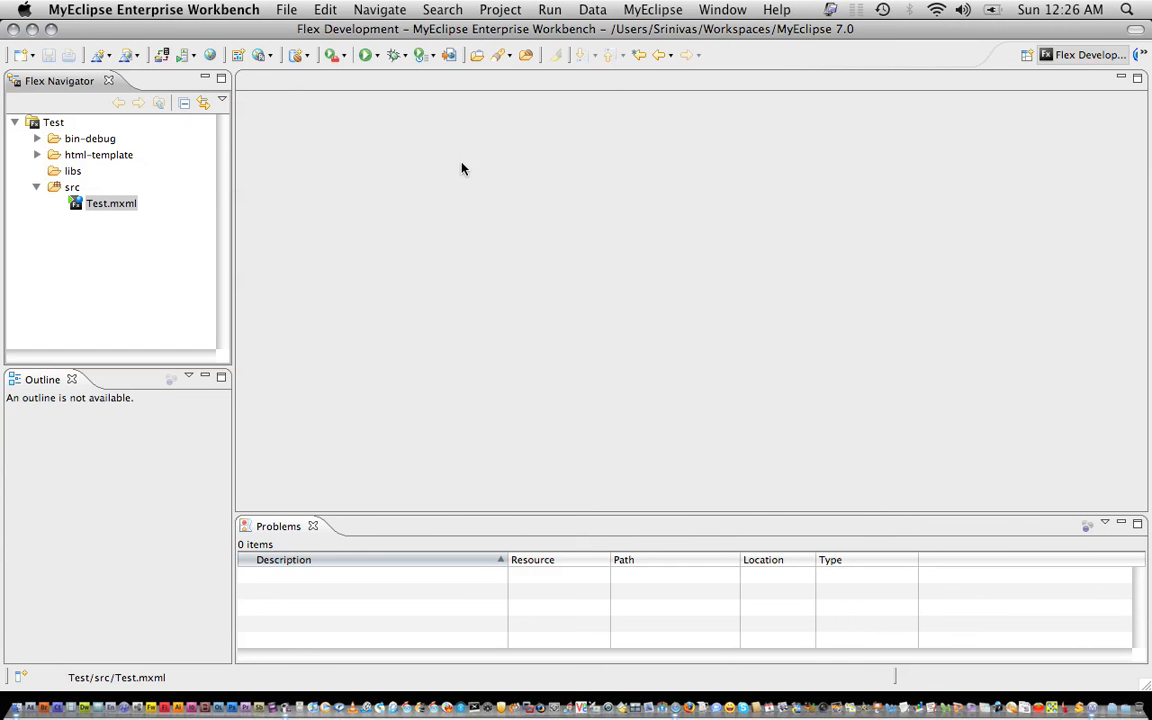